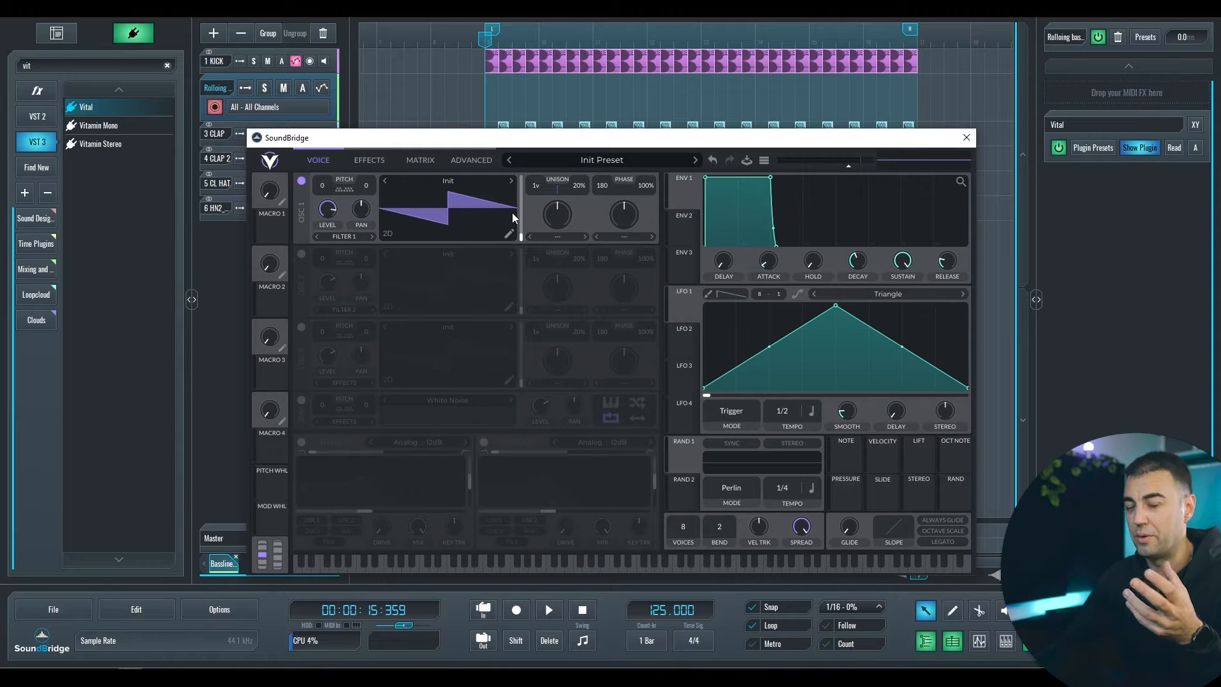
# Set oscillator 1's phase randomization to 0% and its unison to one voice with 0% detune
pyautogui.doubleClick(643, 189)
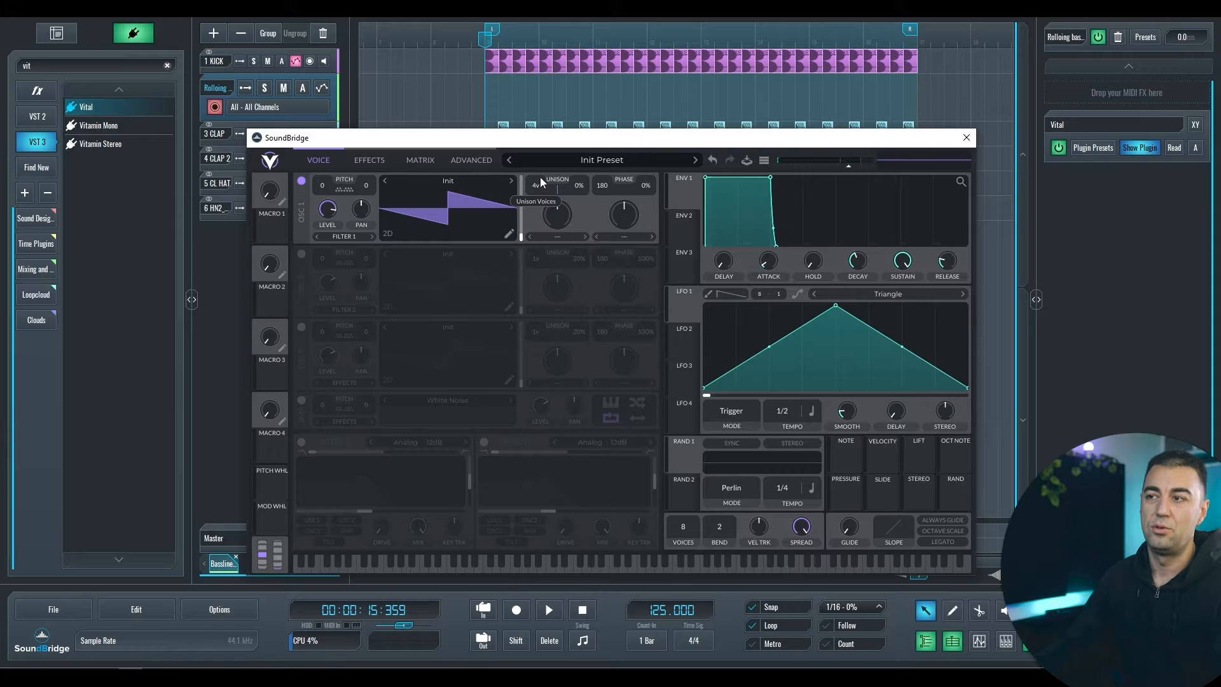
pyautogui.moveTo(536, 186); pyautogui.dragTo(539, 170)
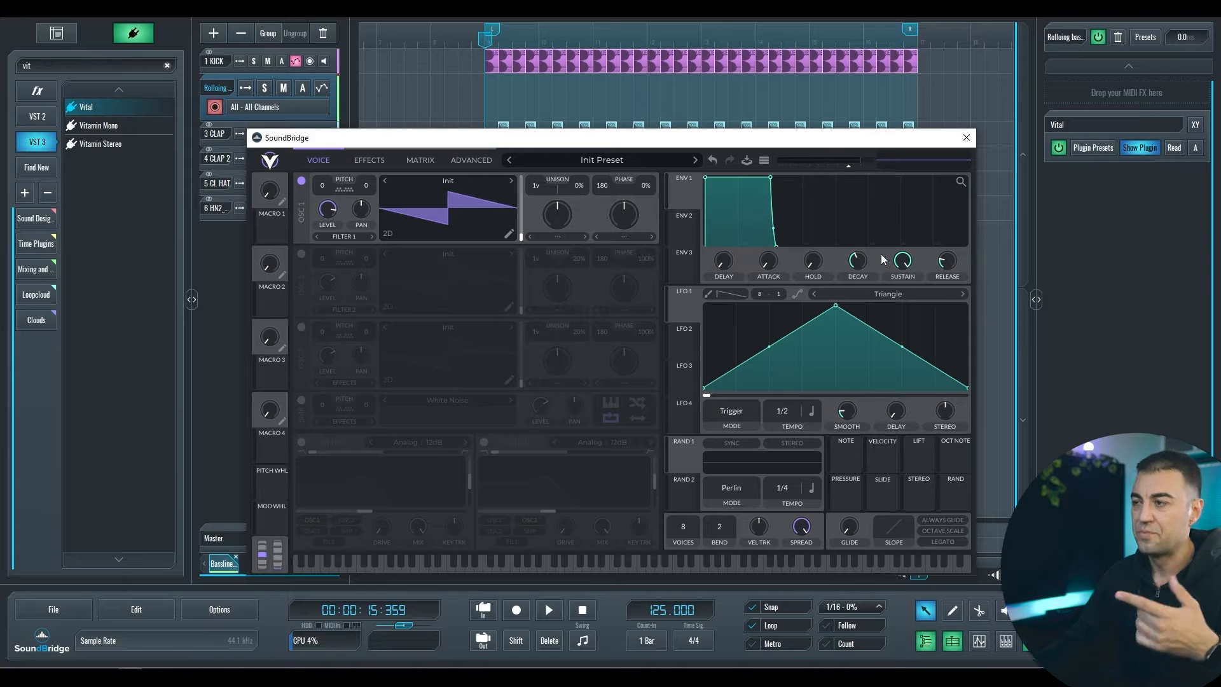
# Shorten envelope 1's decay to about 0.162 seconds with sustain lowered, and return the sustain to full
pyautogui.moveTo(901, 260); pyautogui.dragTo(857, 414)
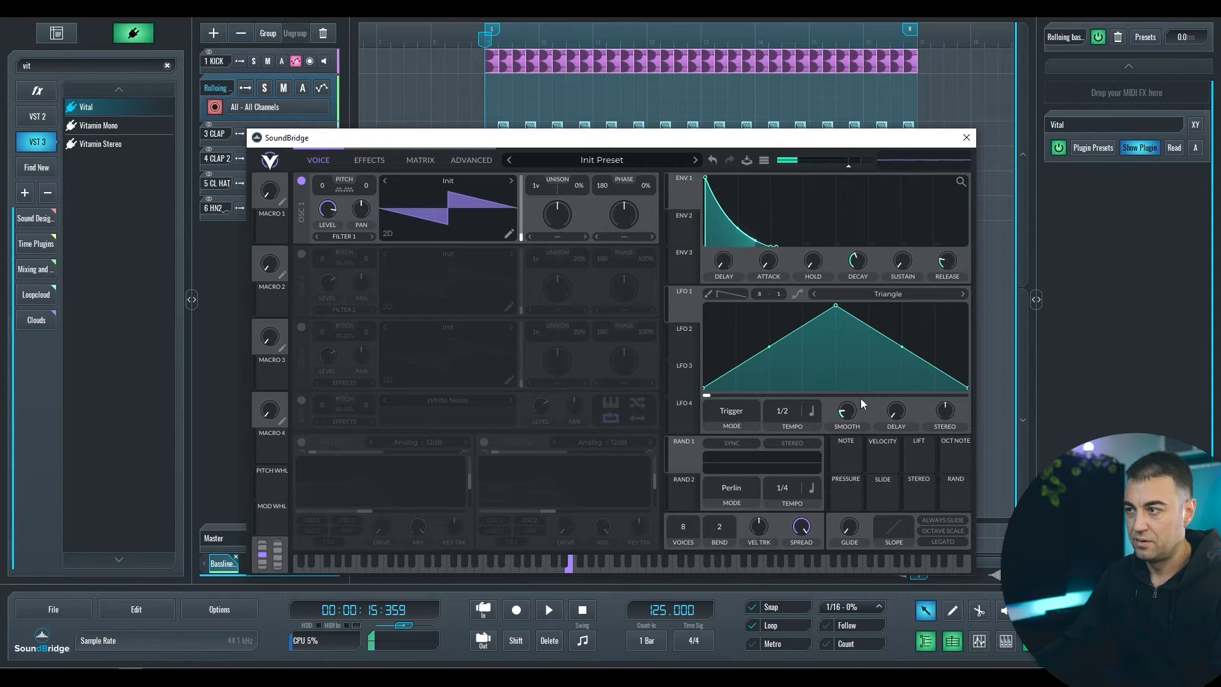
pyautogui.moveTo(856, 263); pyautogui.dragTo(860, 266)
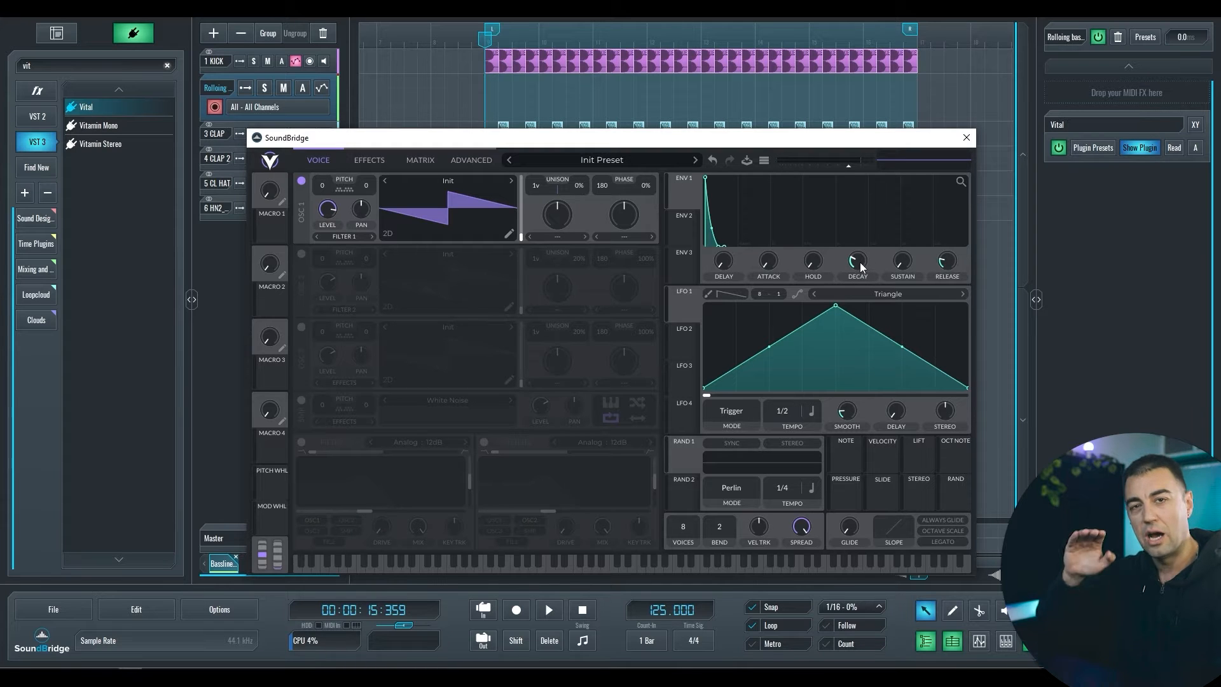
pyautogui.moveTo(861, 266); pyautogui.dragTo(861, 246)
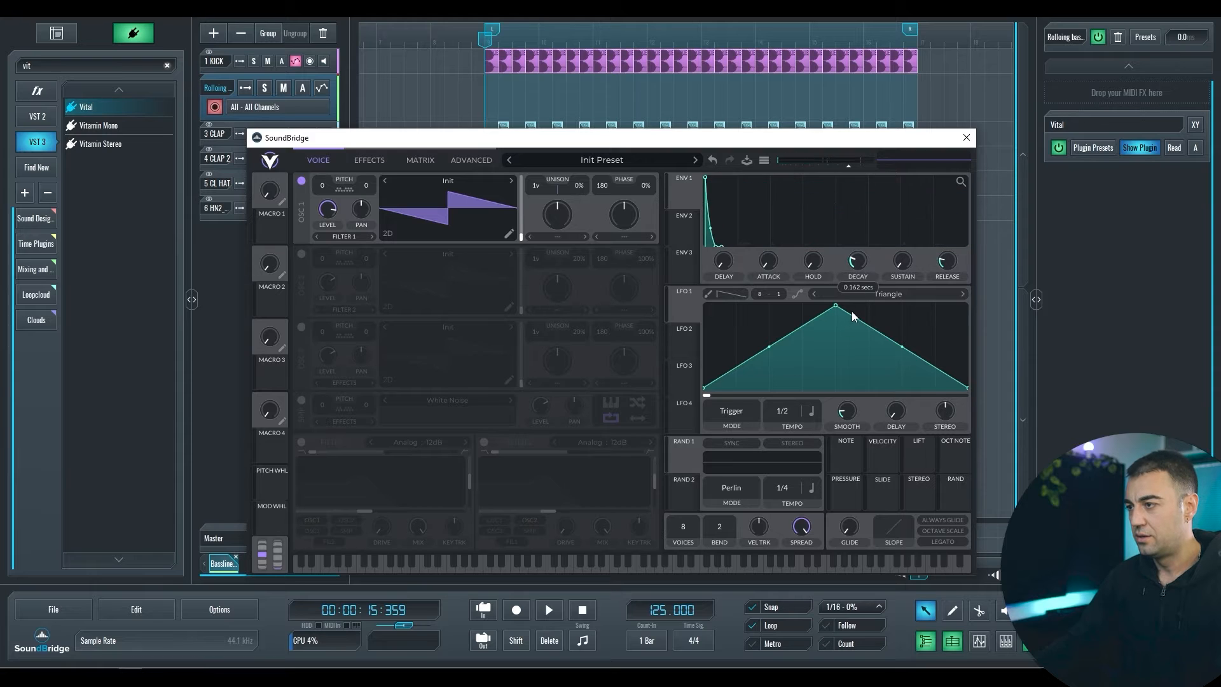
pyautogui.moveTo(902, 270); pyautogui.dragTo(902, 229)
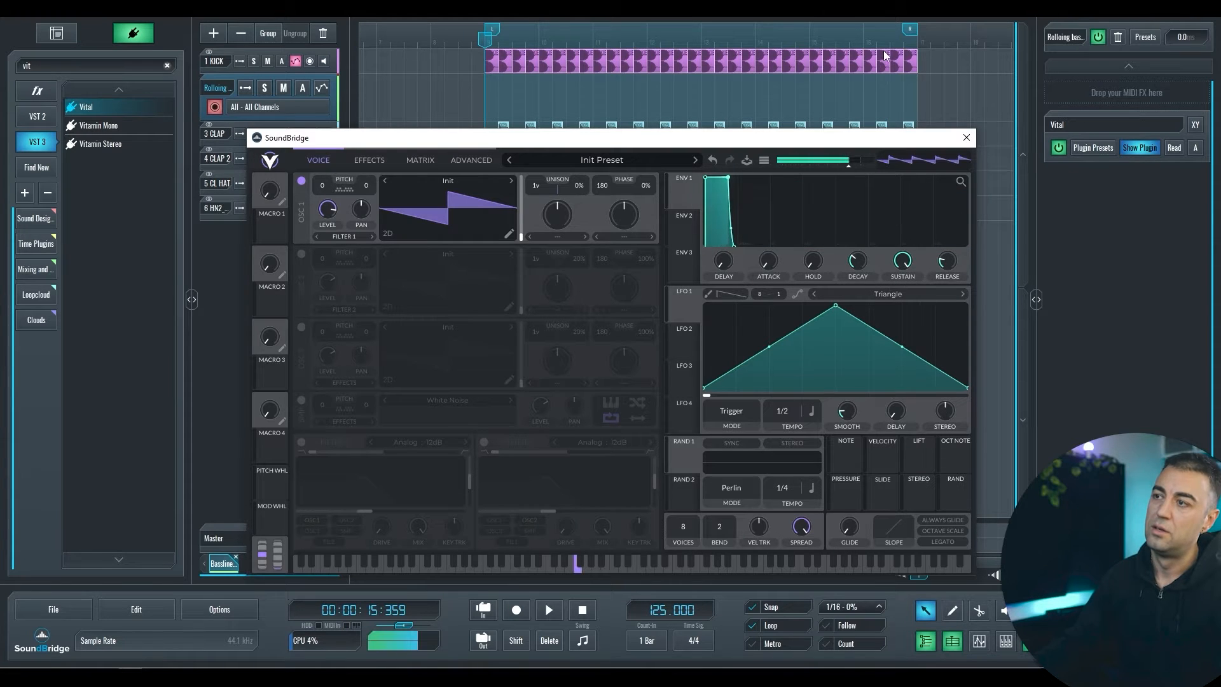
# Enable filter 1 with its resonance lowered to minimum and assign envelope 2 to modulate its cutoff
pyautogui.click(302, 443)
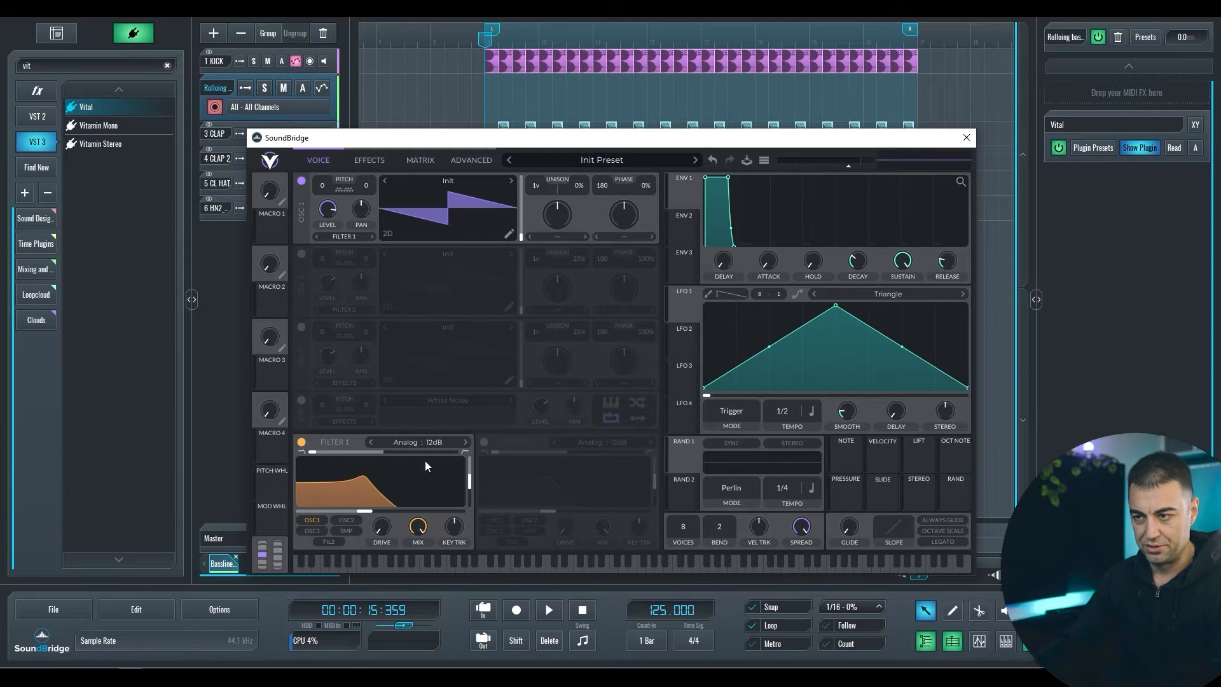
pyautogui.moveTo(469, 484); pyautogui.dragTo(469, 519)
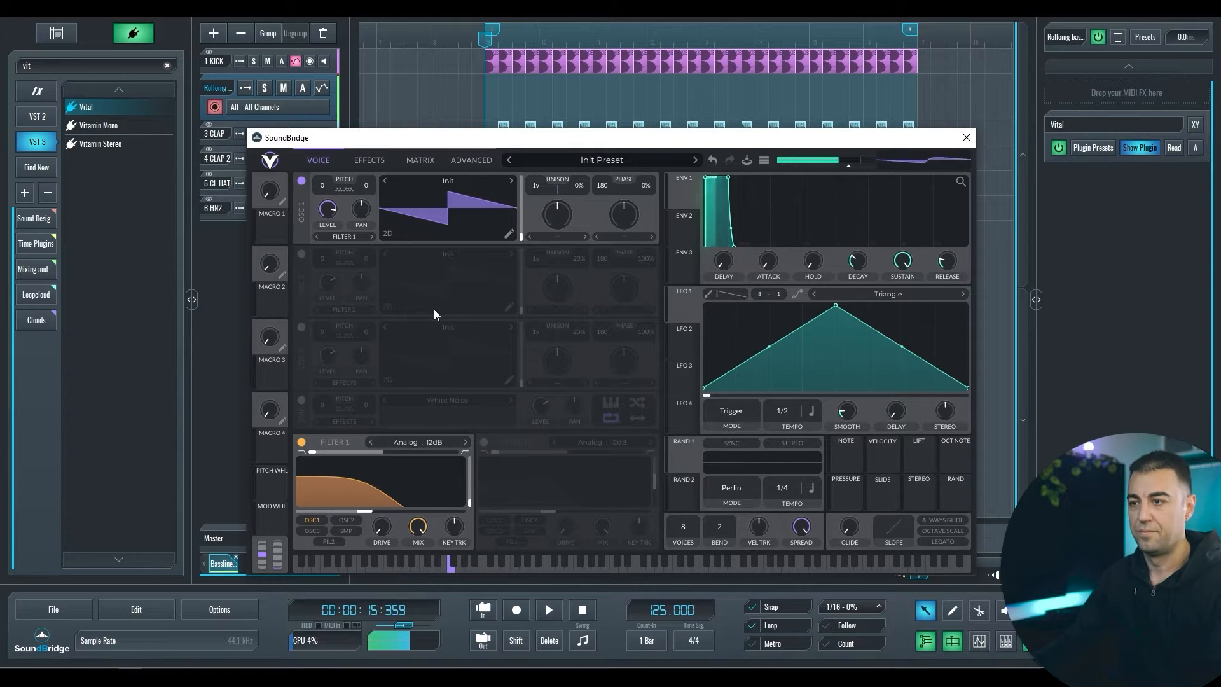
pyautogui.click(685, 223)
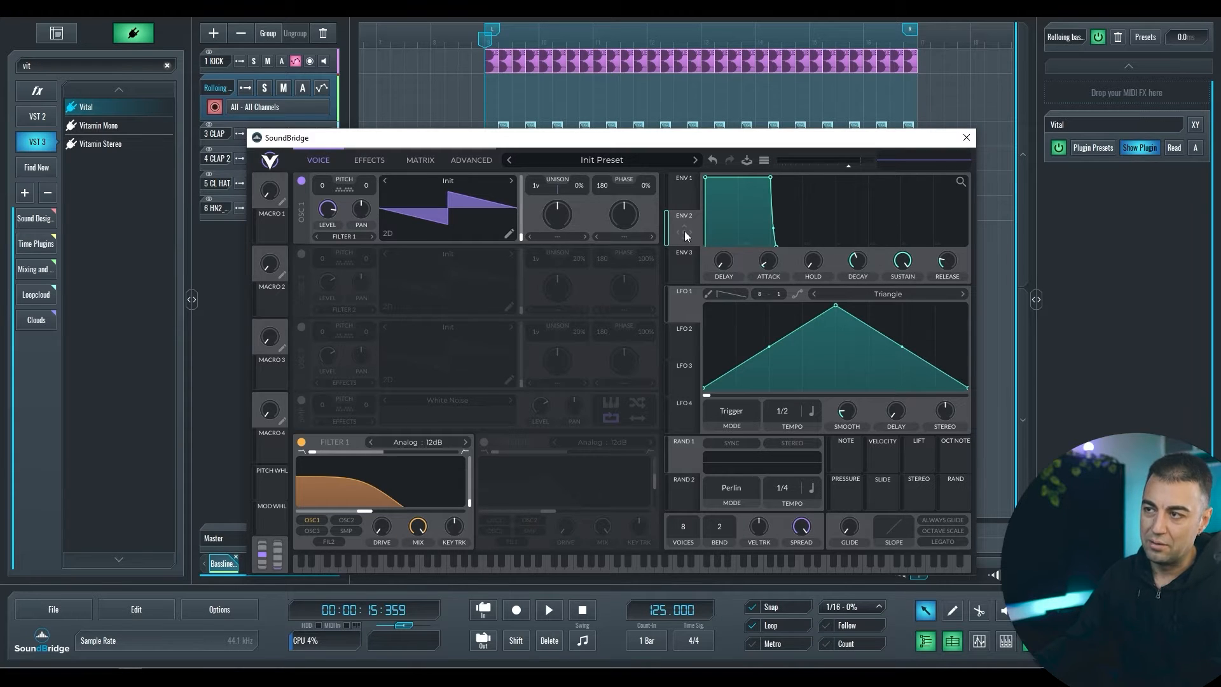
pyautogui.moveTo(685, 235); pyautogui.dragTo(367, 512)
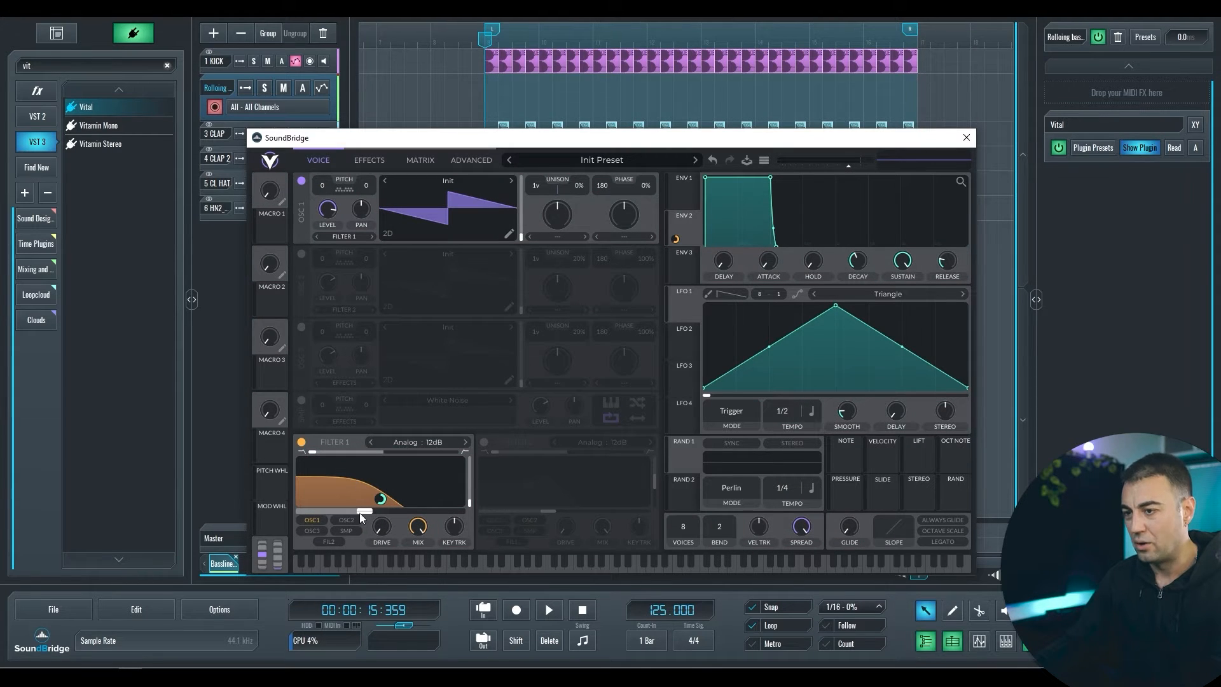
pyautogui.moveTo(363, 513); pyautogui.dragTo(382, 504)
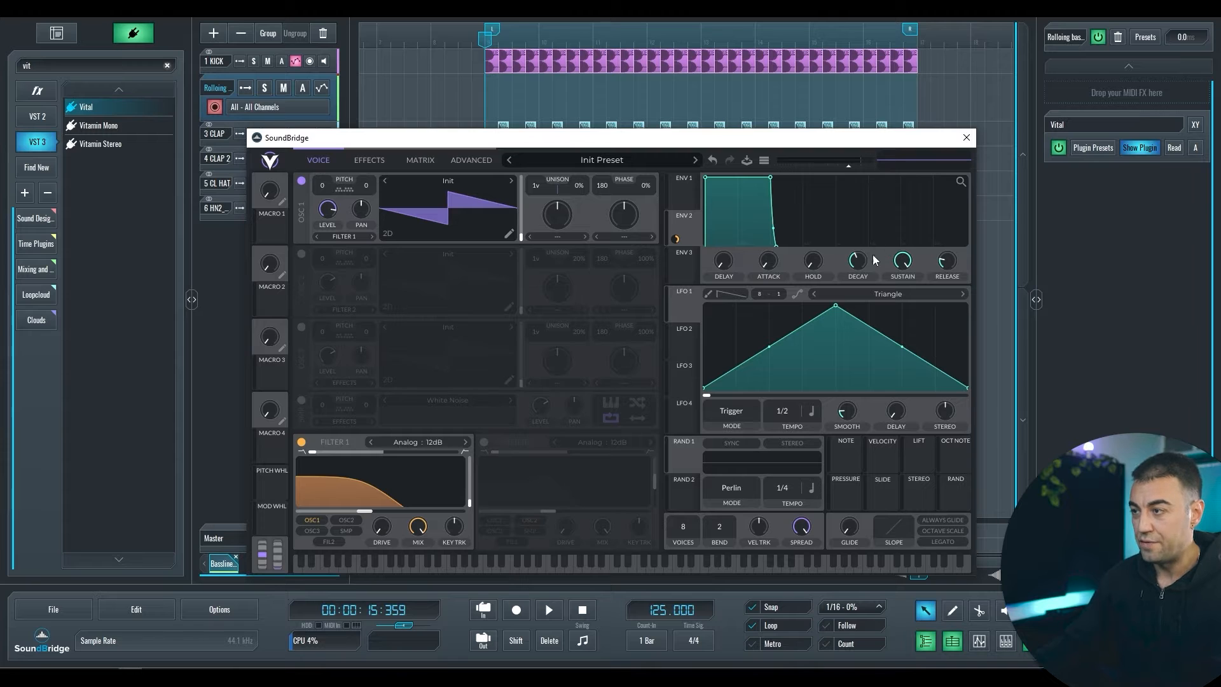
# Shape envelope 2 with zero sustain and release and a longer decay, and readjust its modulation of filter 1's cutoff
pyautogui.moveTo(873, 257); pyautogui.dragTo(871, 362)
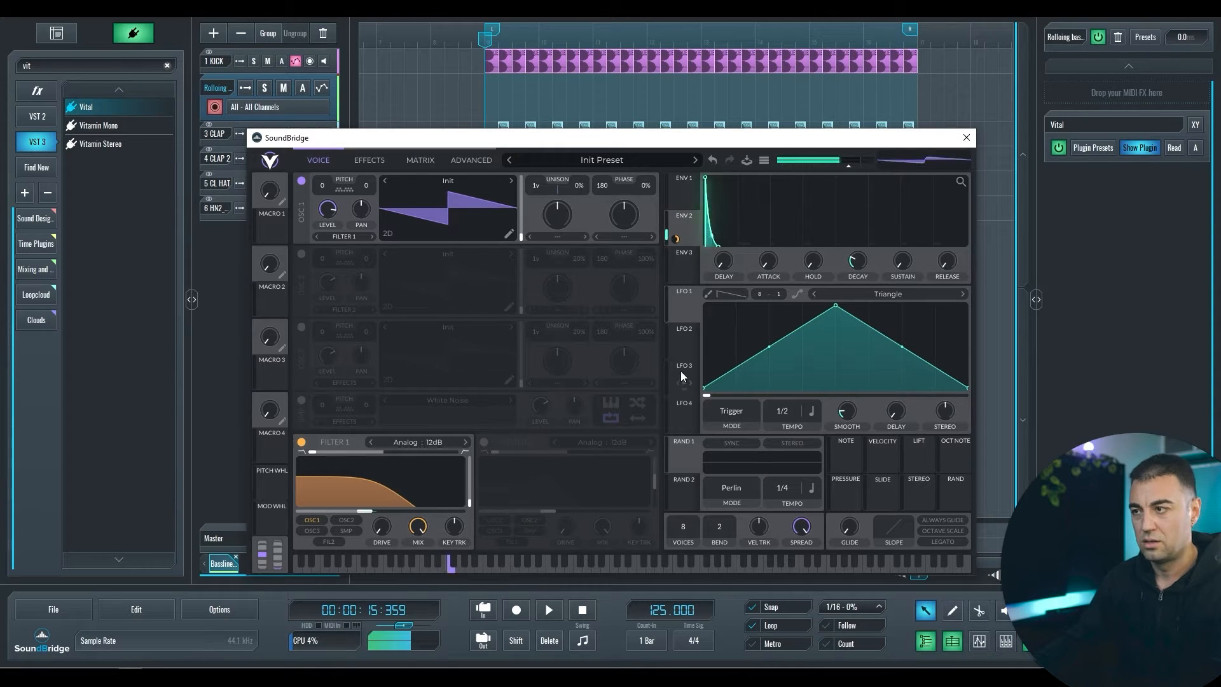
pyautogui.moveTo(961, 183); pyautogui.dragTo(960, 127)
pyautogui.moveTo(772, 240)
pyautogui.mouseDown()
pyautogui.moveTo(796, 169)
pyautogui.moveTo(798, 250)
pyautogui.moveTo(782, 248)
pyautogui.mouseUp()
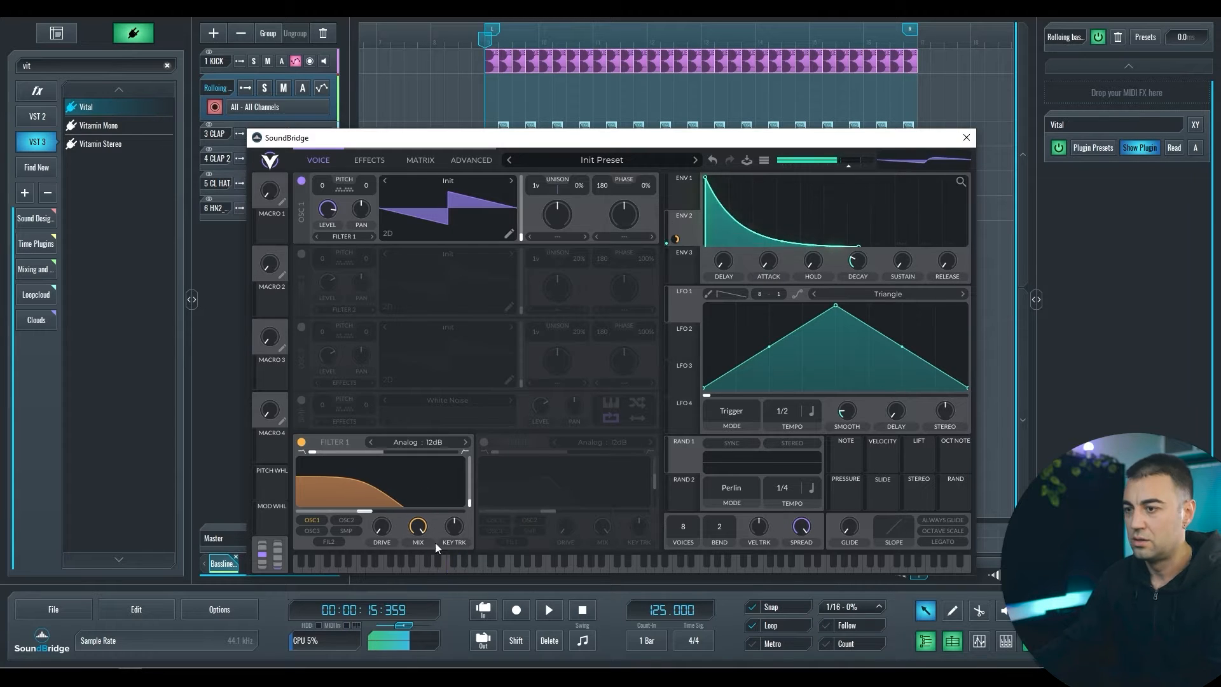
pyautogui.moveTo(382, 504)
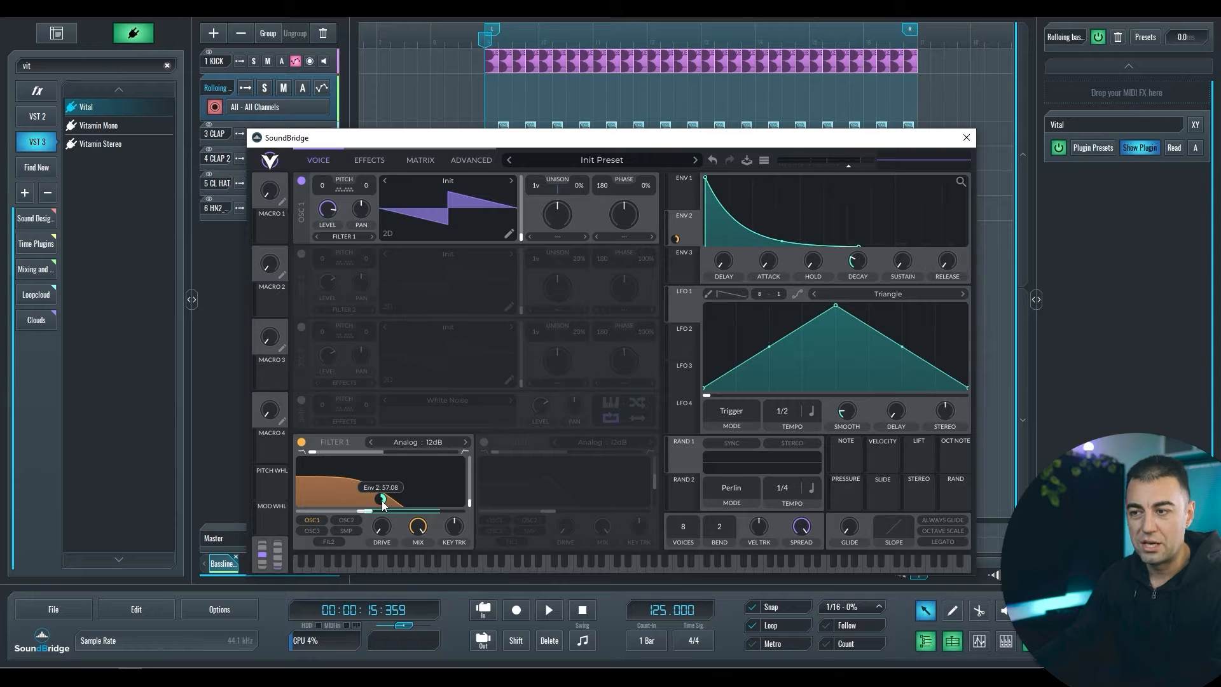
pyautogui.moveTo(380, 500)
pyautogui.mouseDown()
pyautogui.moveTo(350, 516)
pyautogui.moveTo(381, 475)
pyautogui.moveTo(384, 502)
pyautogui.mouseUp()
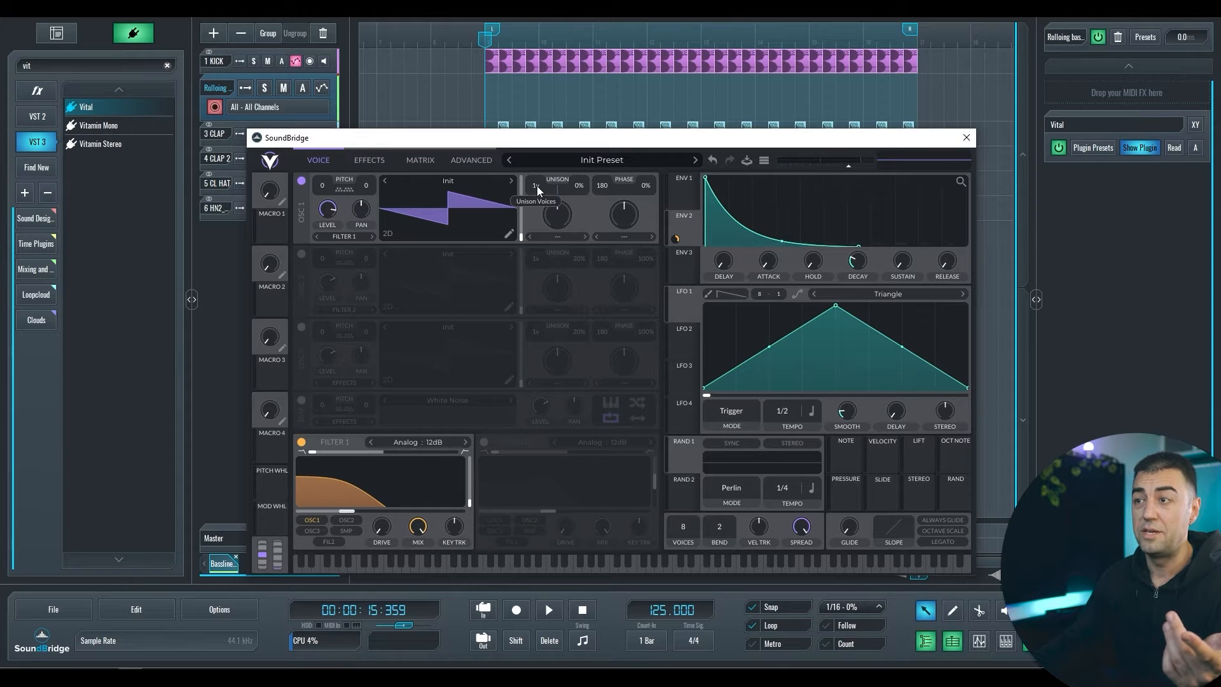
# Set oscillator 1's unison to 2 voices with 0% detune
pyautogui.scroll(1, 538, 184)
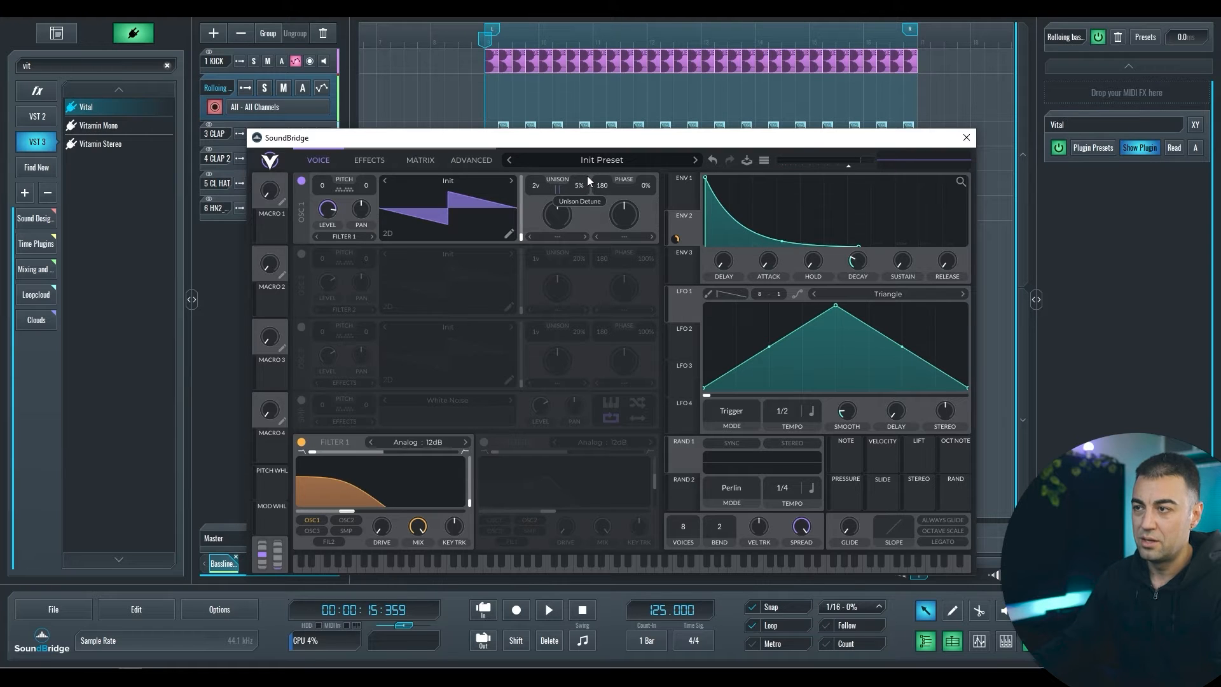
pyautogui.scroll(-5, 585, 182)
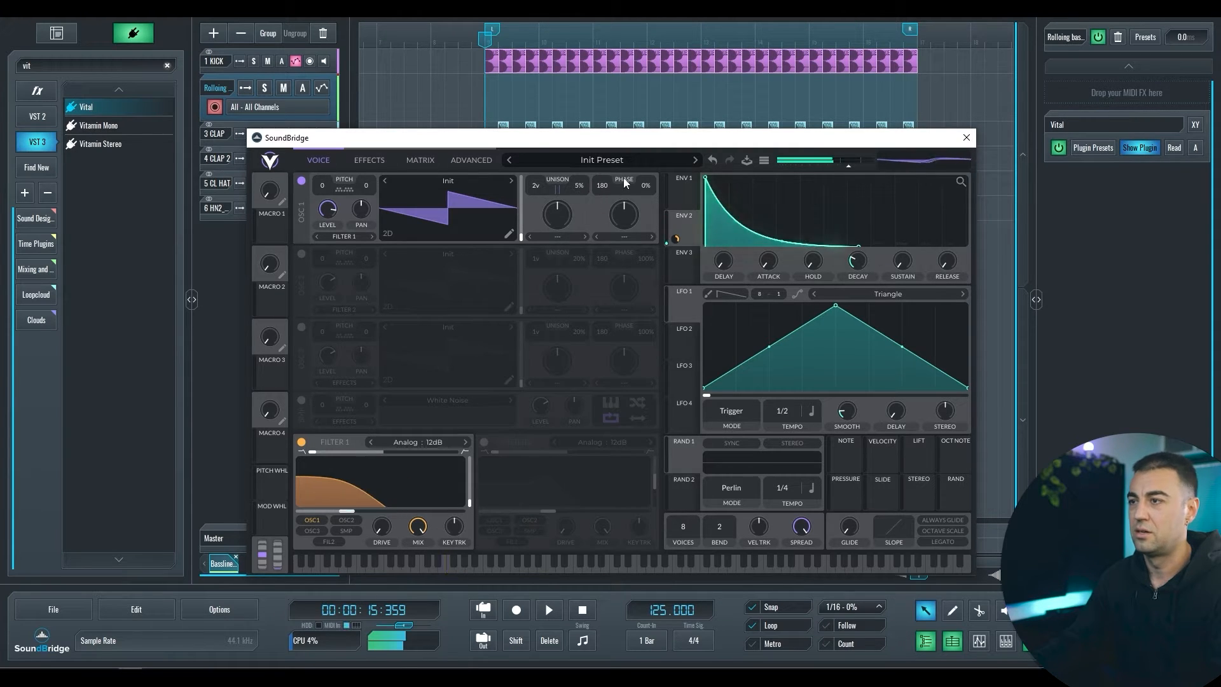
# Draw a one-bar MIDI clip at the loop start on the rolling bassline track and open it for note editing
pyautogui.click(492, 92)
pyautogui.press('2')
pyautogui.moveTo(490, 85); pyautogui.dragTo(524, 84)
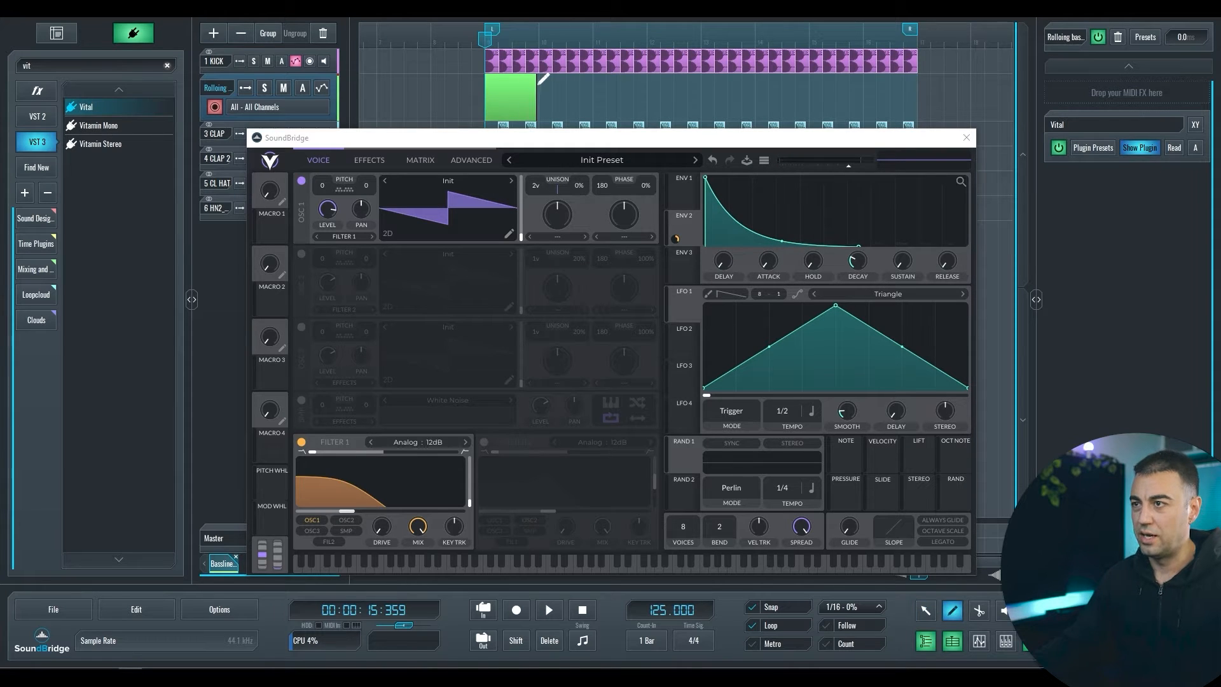
pyautogui.doubleClick(512, 101)
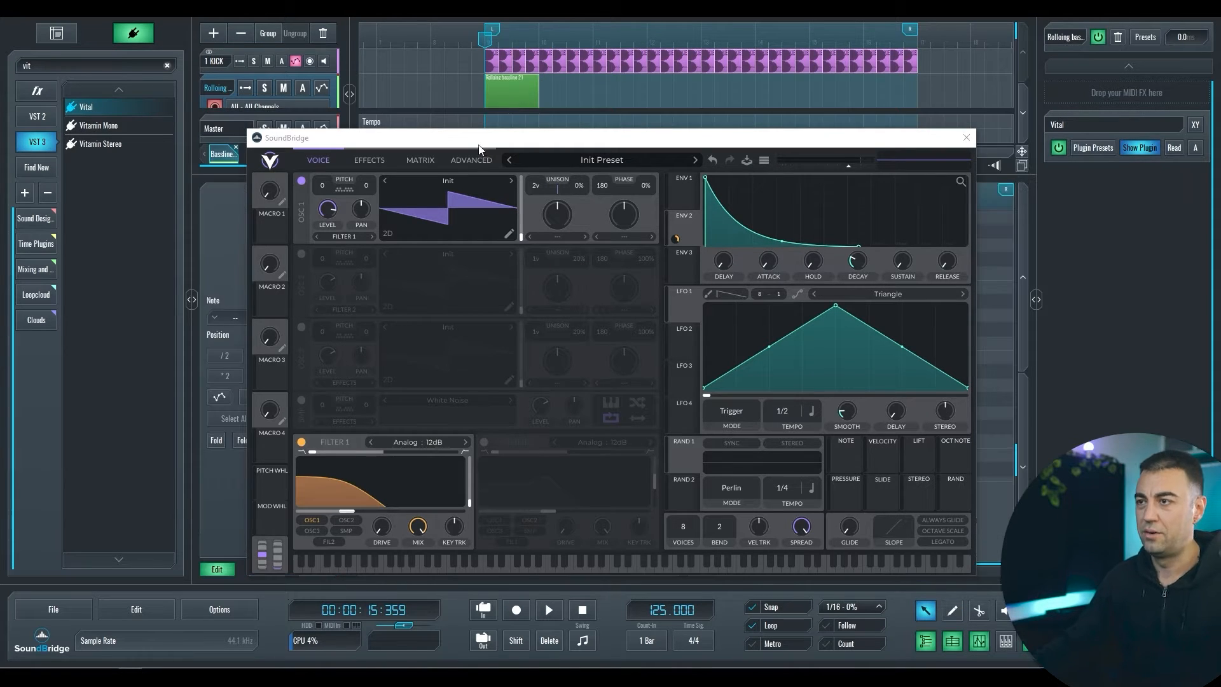
# Enter three consecutive sixteenth notes on F0, starting on the second sixteenth of the bar
pyautogui.scroll(-5, 397, 368)
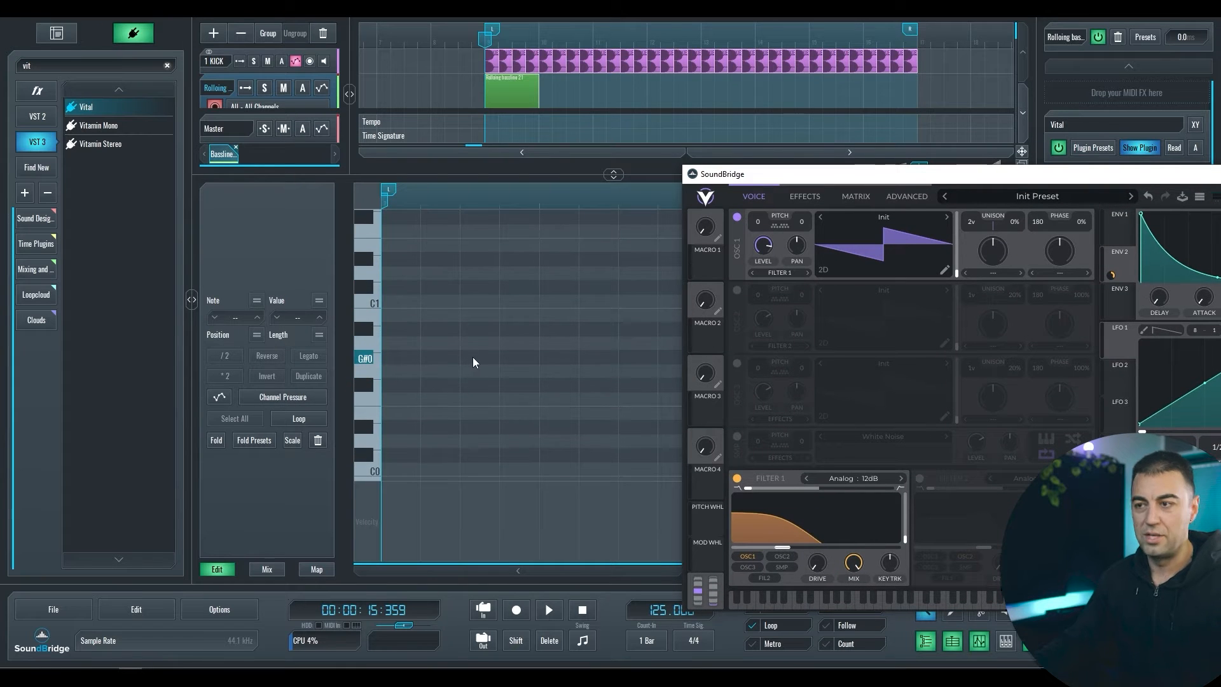
pyautogui.scroll(3, 486, 299)
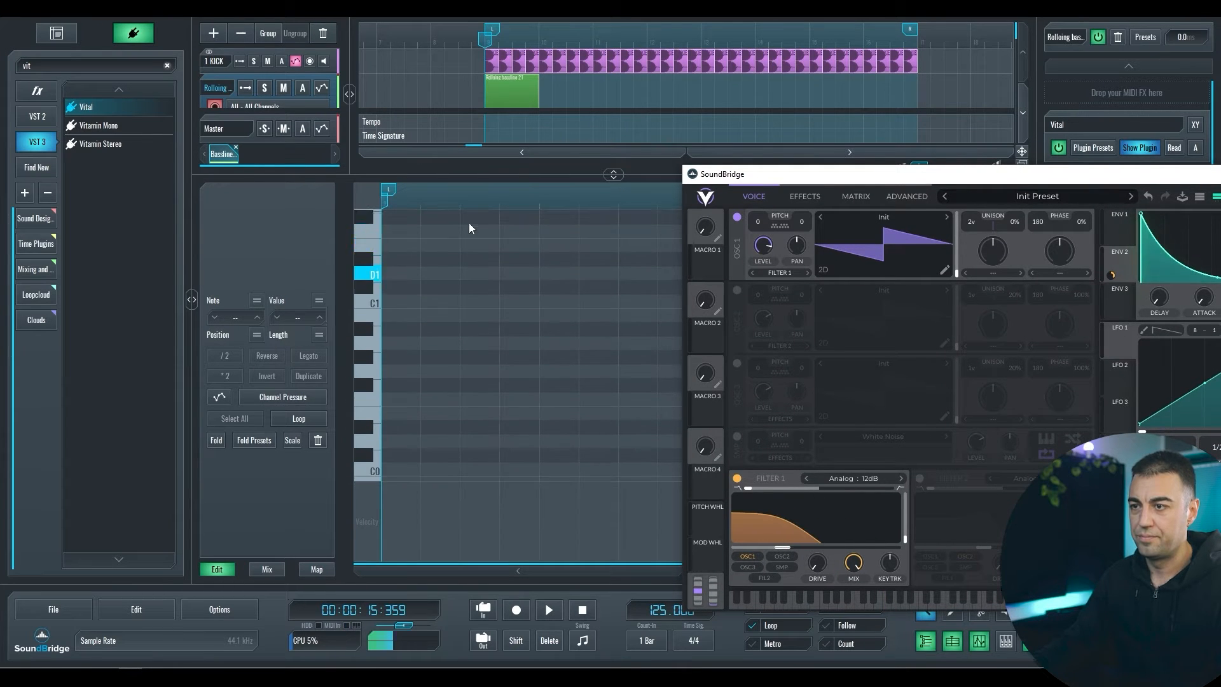
pyautogui.click(441, 398)
pyautogui.click(490, 398)
pyautogui.click(526, 398)
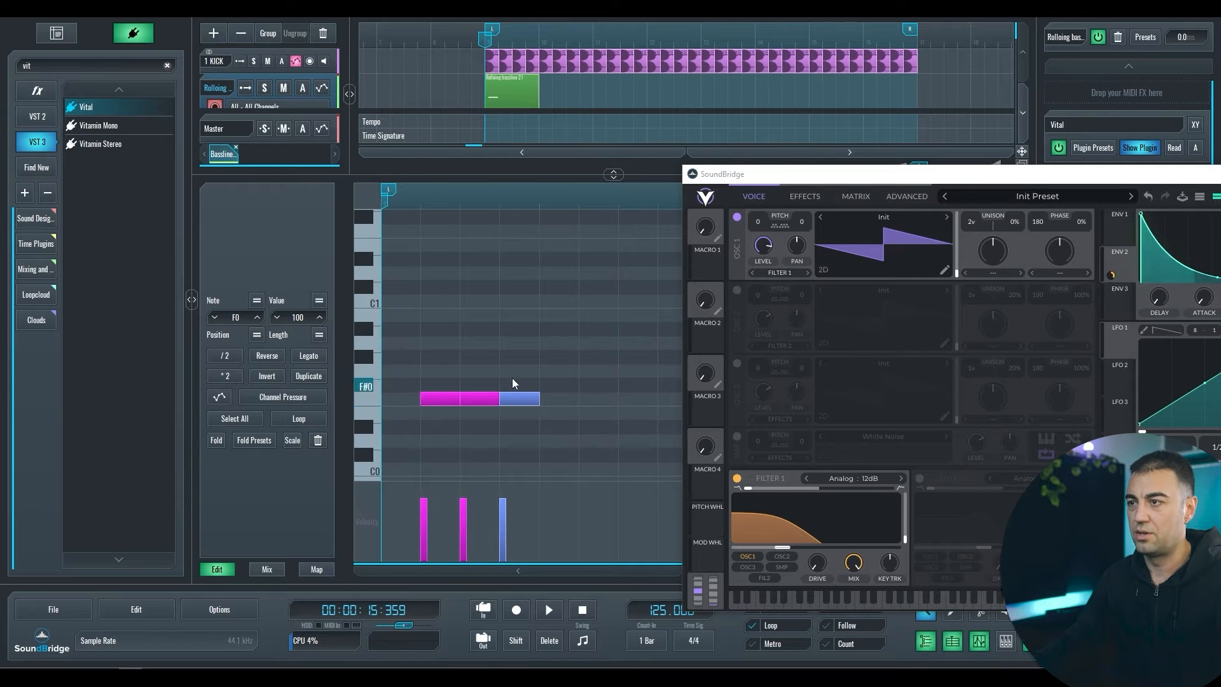
# Duplicate the three-note F0 group across the bar, leaving the first sixteenth of every beat empty
pyautogui.scroll(-3, 484, 362)
pyautogui.press('space')
pyautogui.scroll(2, 429, 402)
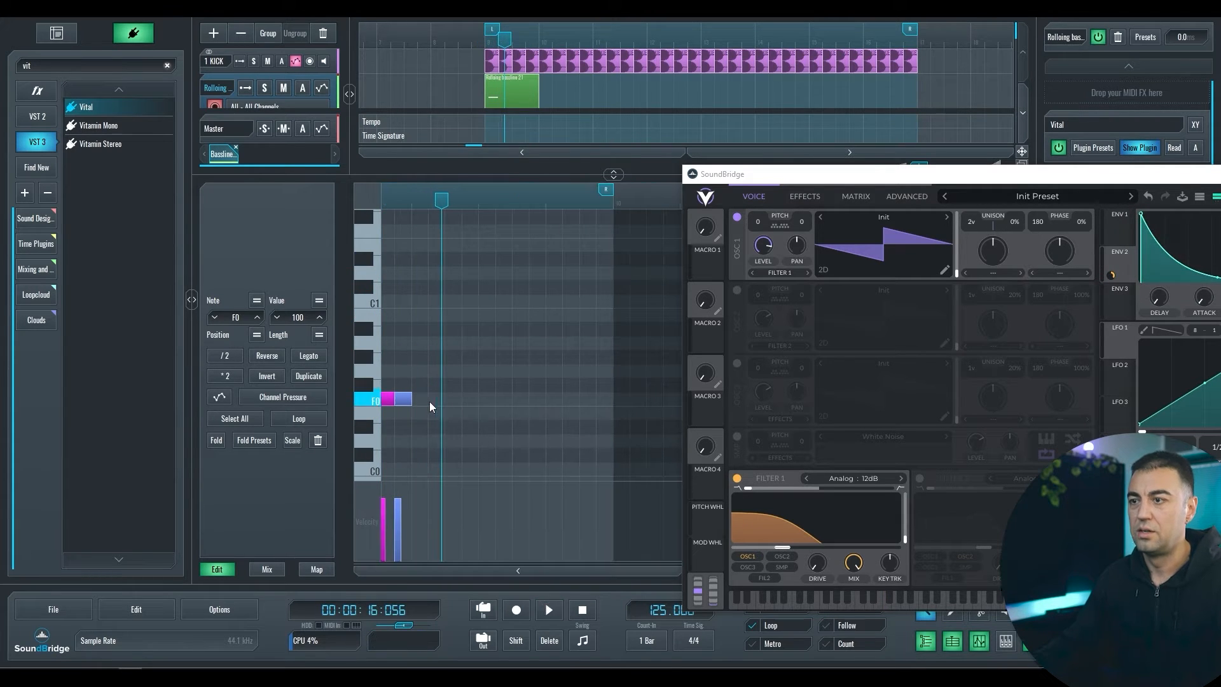
pyautogui.hotkey('ctrl', 'd')
pyautogui.press('Right')
pyautogui.hotkey('ctrl', 'a')
pyautogui.hotkey('ctrl', 'd')
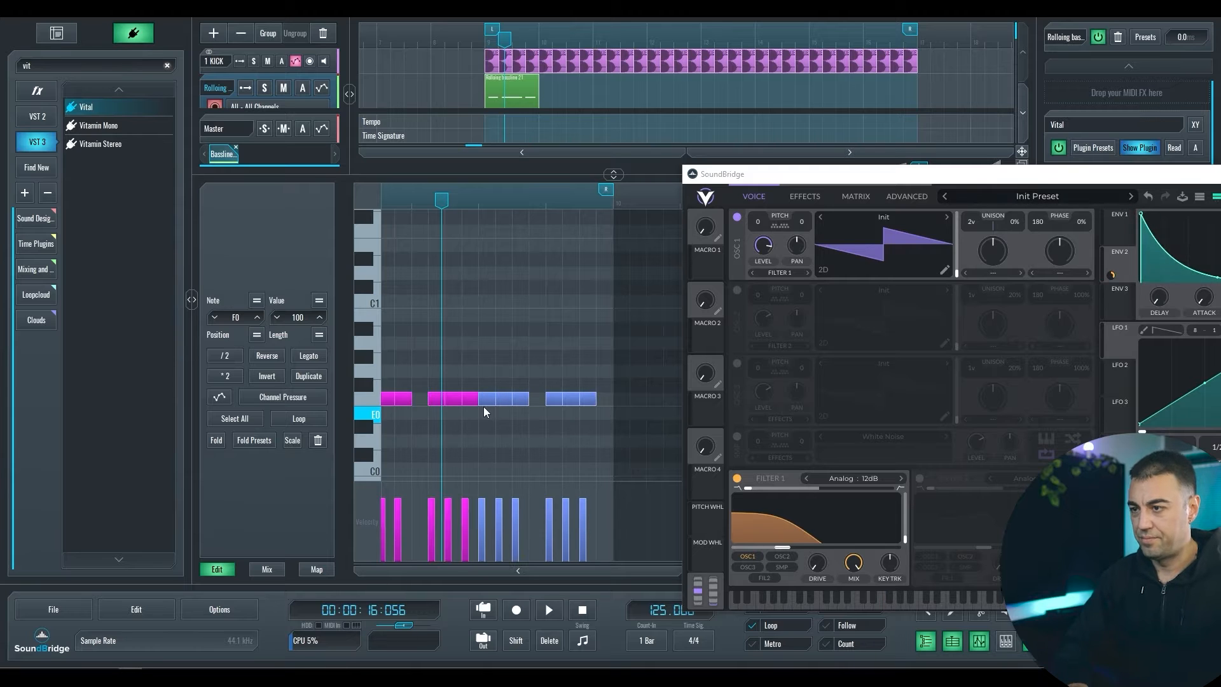
pyautogui.press('Right')
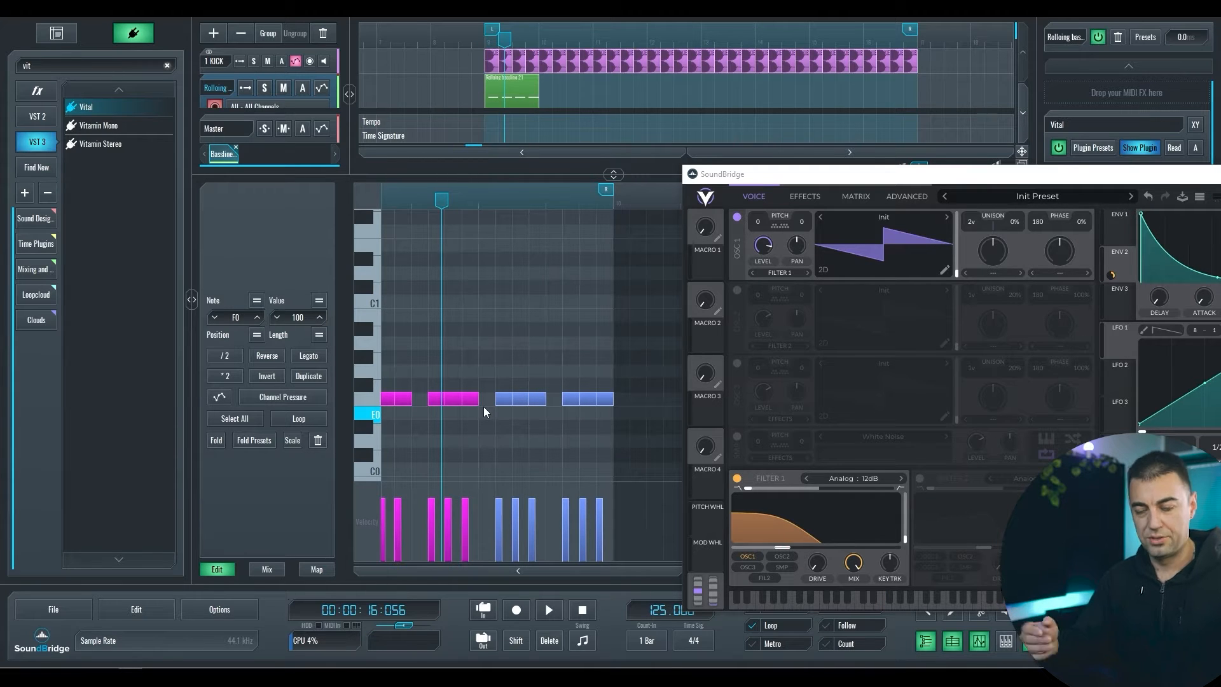
# Try to duplicate the whole one-bar F0 pattern into the following bar of the clip
pyautogui.moveTo(676, 322); pyautogui.dragTo(313, 450)
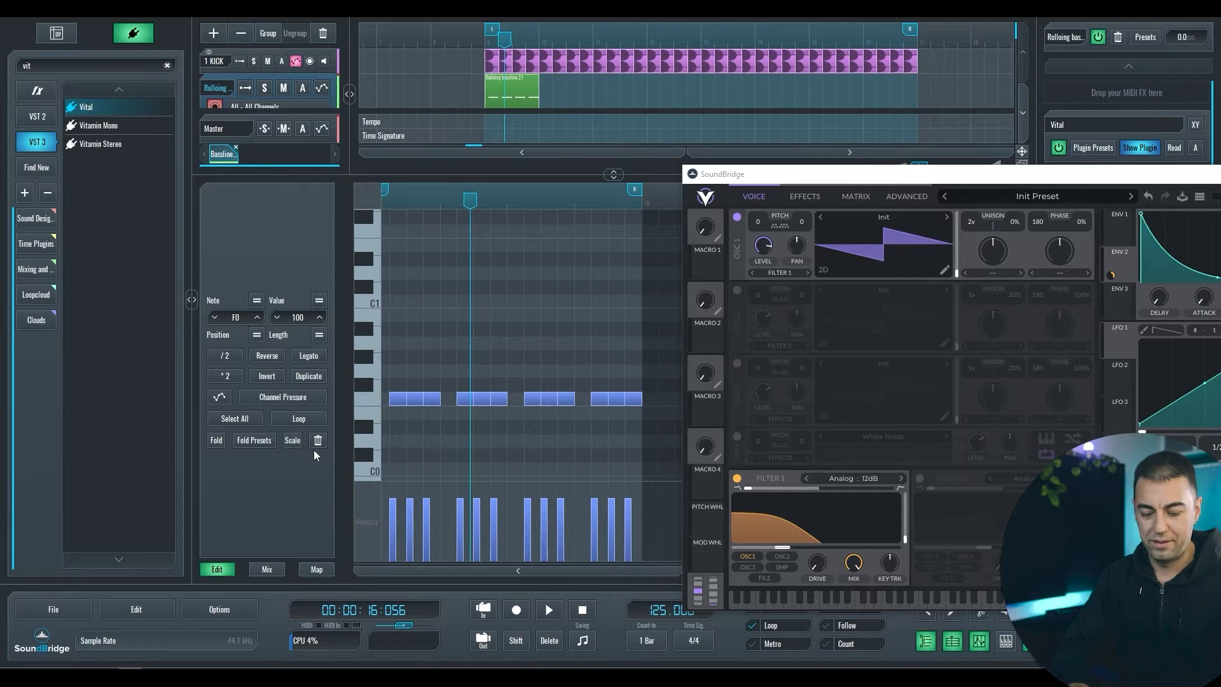
pyautogui.hotkey('ctrl', 'd')
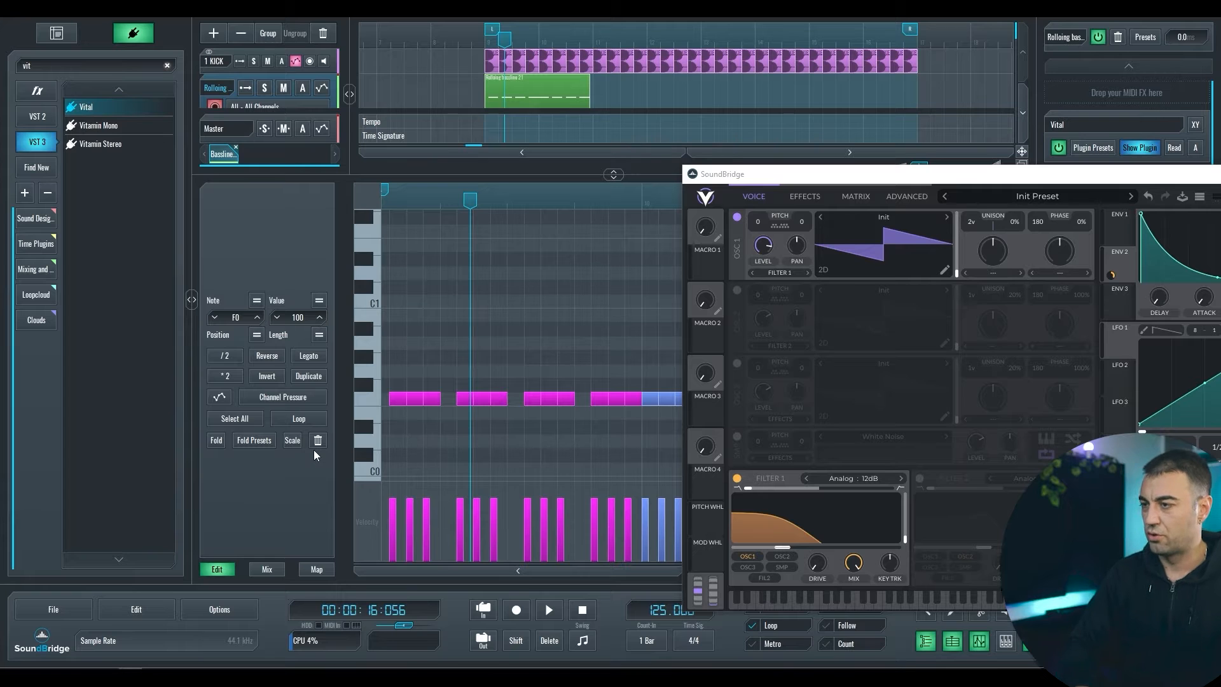
pyautogui.press('Right')
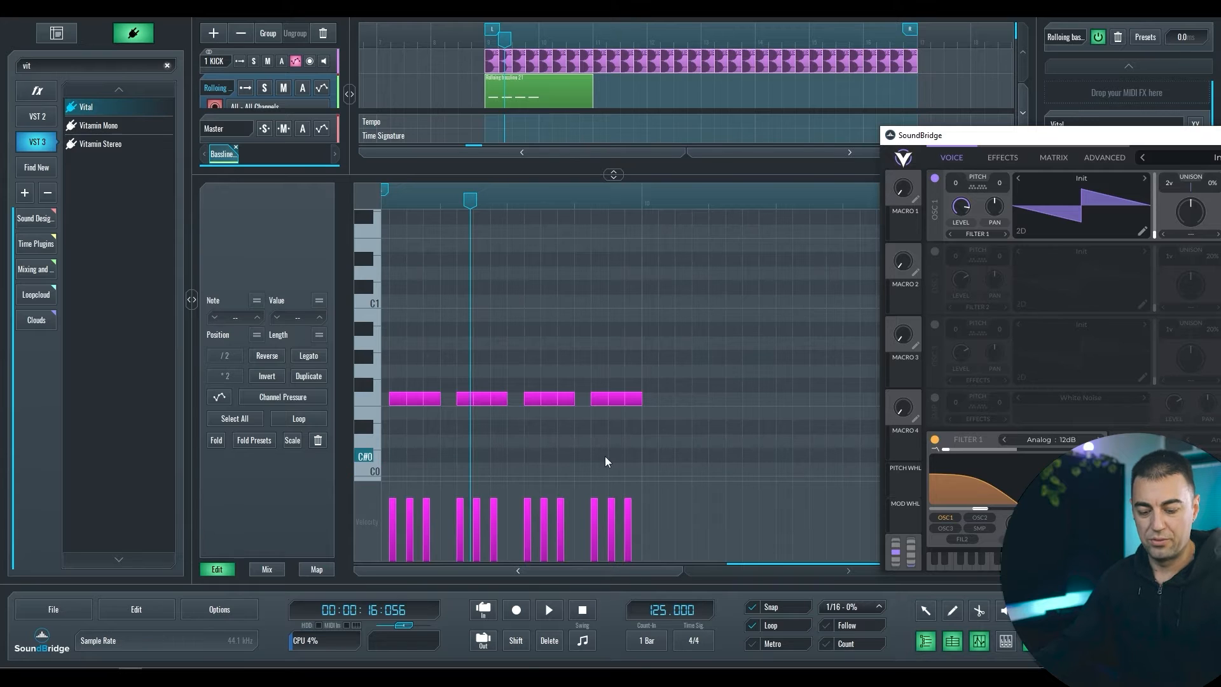
# Trim the bassline clip back to one bar in the arrangement and duplicate it seven times to fill the eight-bar loop
pyautogui.press('e')
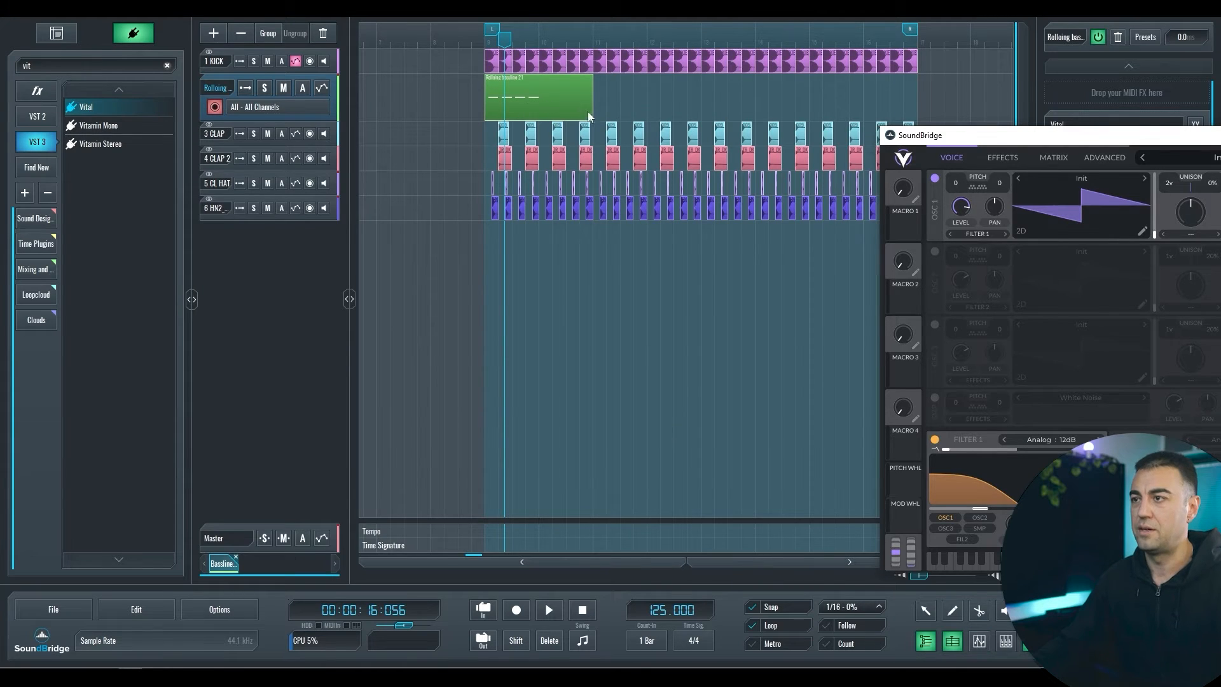
pyautogui.moveTo(588, 110); pyautogui.dragTo(542, 112)
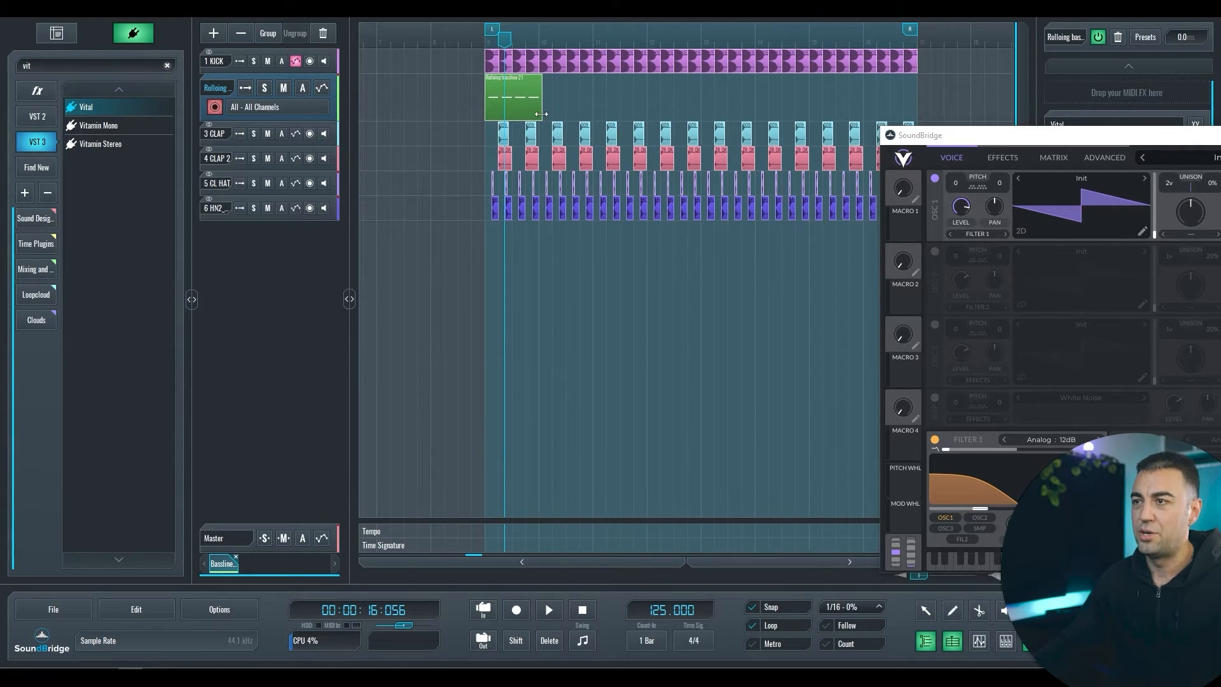
pyautogui.hotkey('ctrl', 'd')
pyautogui.hotkey('ctrl', 'd')
pyautogui.hotkey('ctrl', 'd')
pyautogui.hotkey('ctrl', 'd')
pyautogui.hotkey('ctrl', 'd')
pyautogui.hotkey('ctrl', 'd')
pyautogui.hotkey('ctrl', 'd')
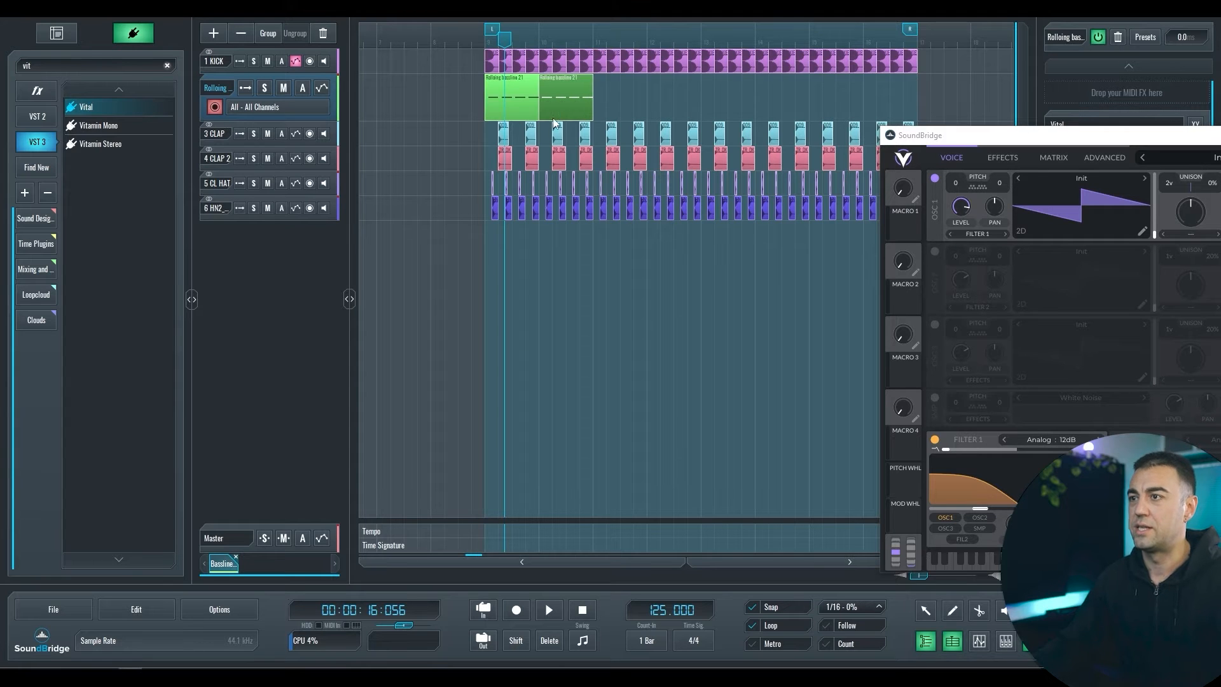
# Play back the loop with the synth window in view and raise oscillator 1's unison detune to 5%
pyautogui.press('space')
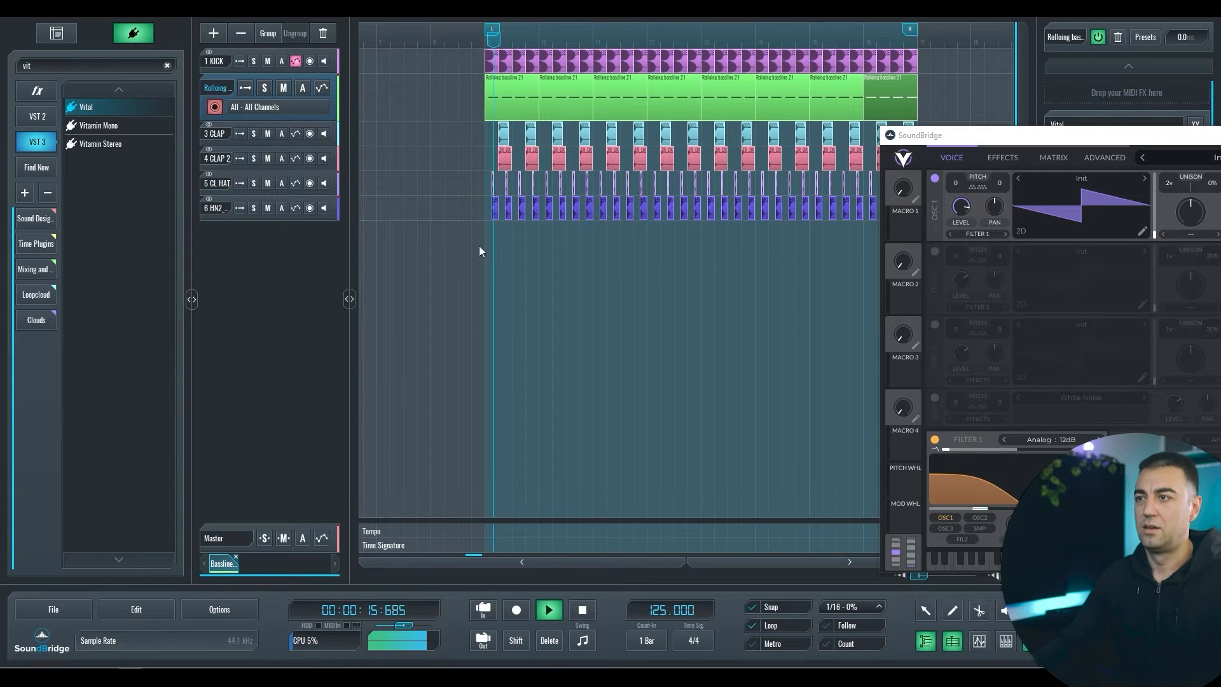
pyautogui.moveTo(1041, 134); pyautogui.dragTo(578, 53)
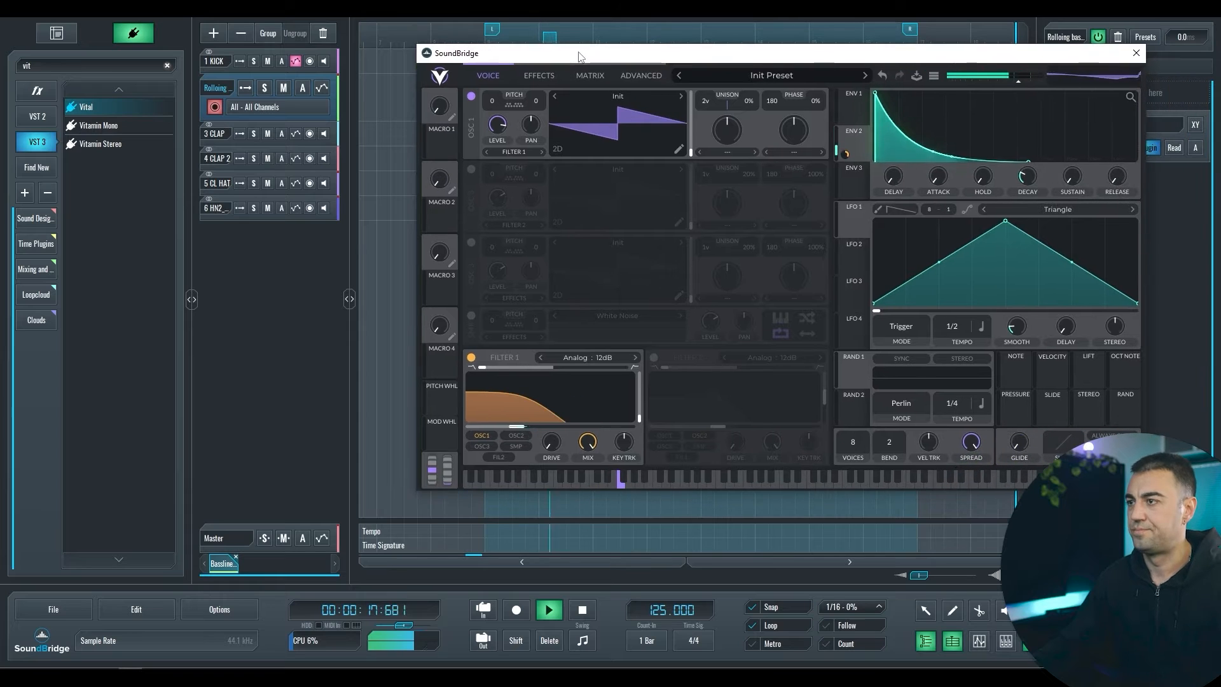
pyautogui.press('space')
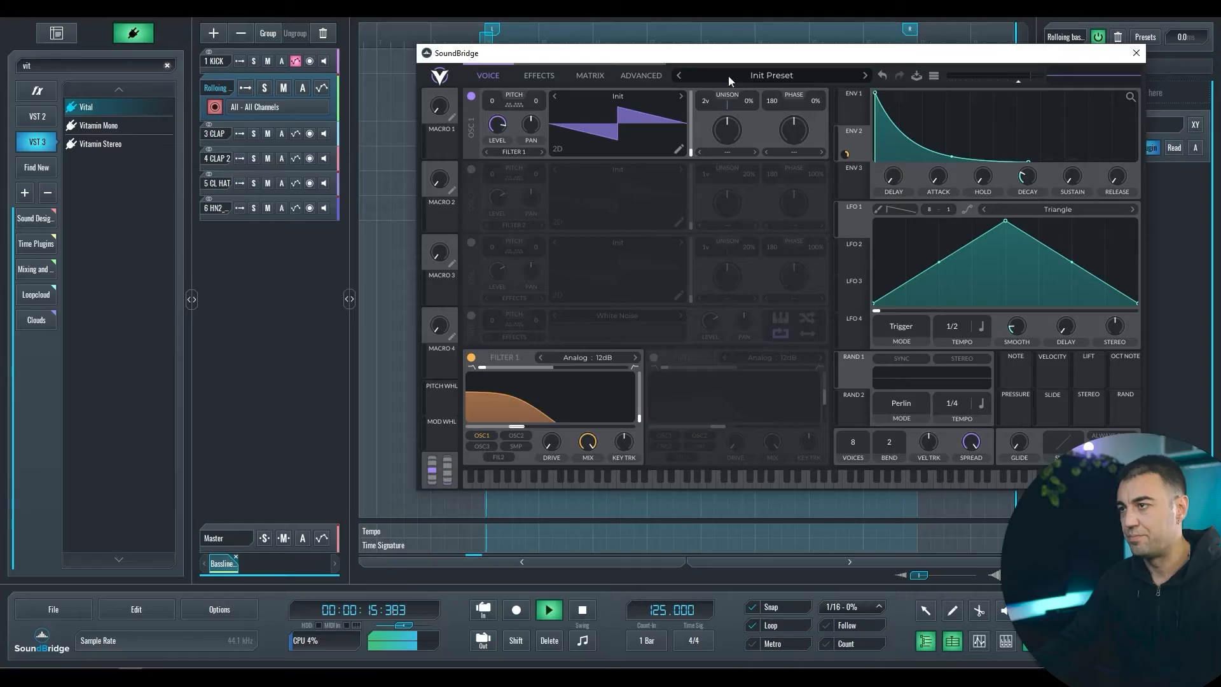
pyautogui.moveTo(750, 98); pyautogui.dragTo(754, 90)
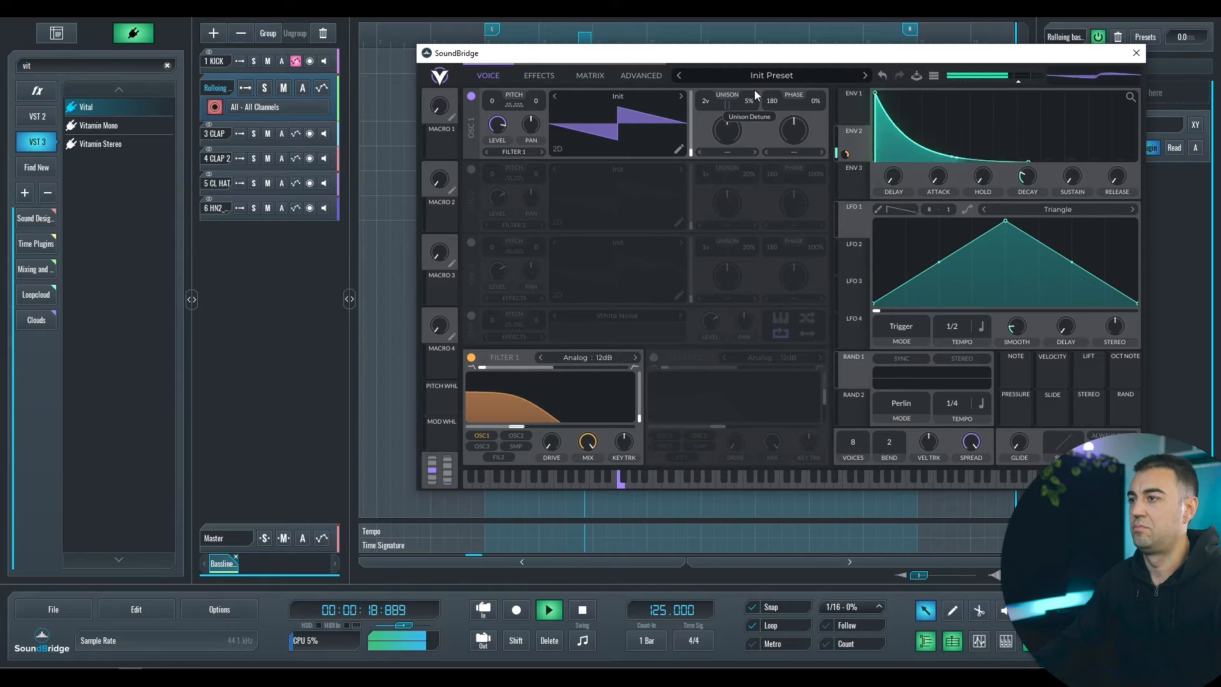
# Stop the loop, close the synth window and audition the eight-bar arrangement
pyautogui.press('space')
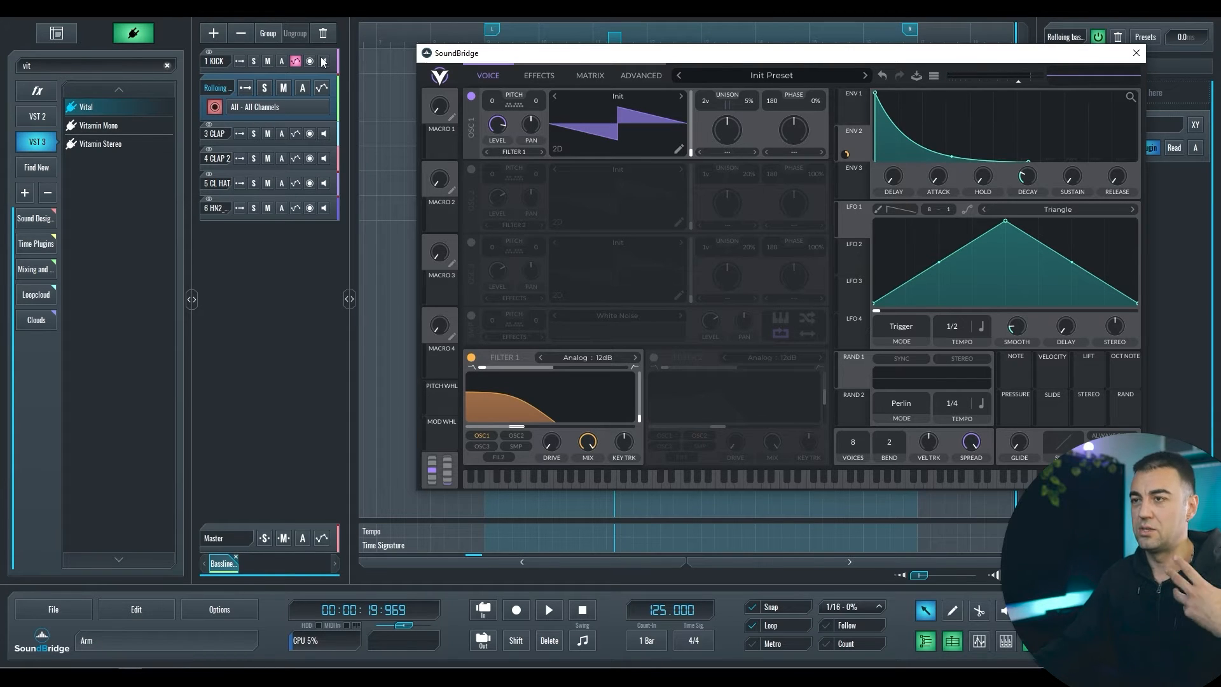
pyautogui.click(1136, 52)
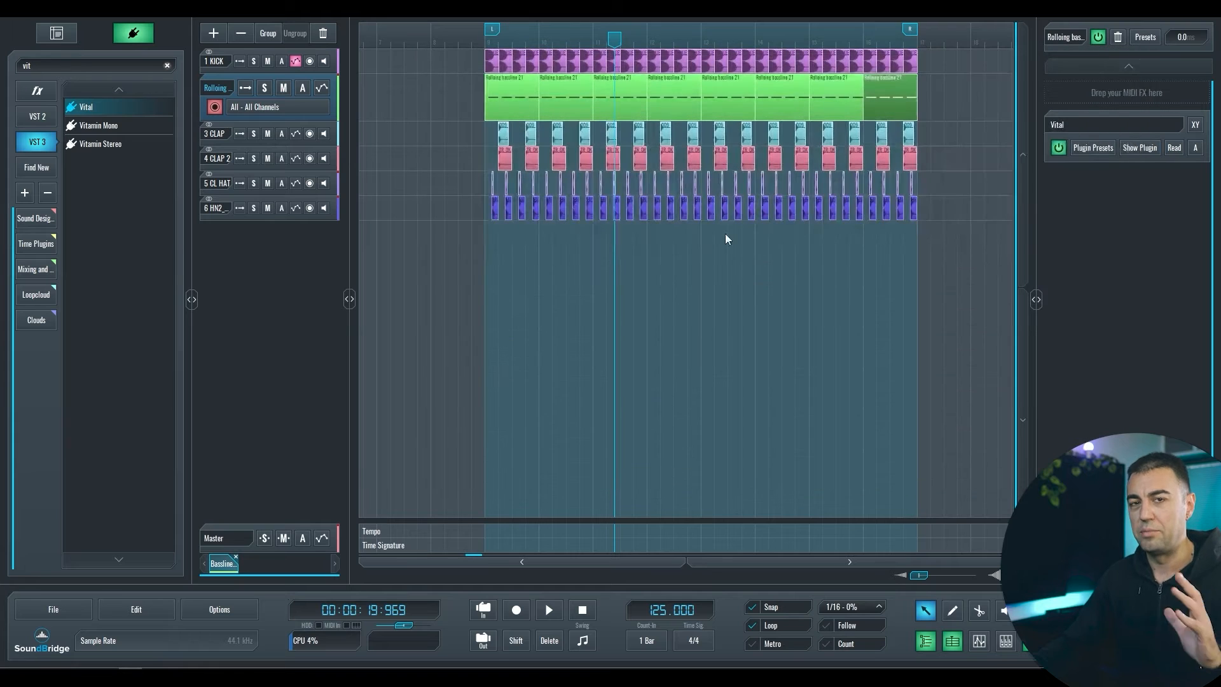
pyautogui.press('space')
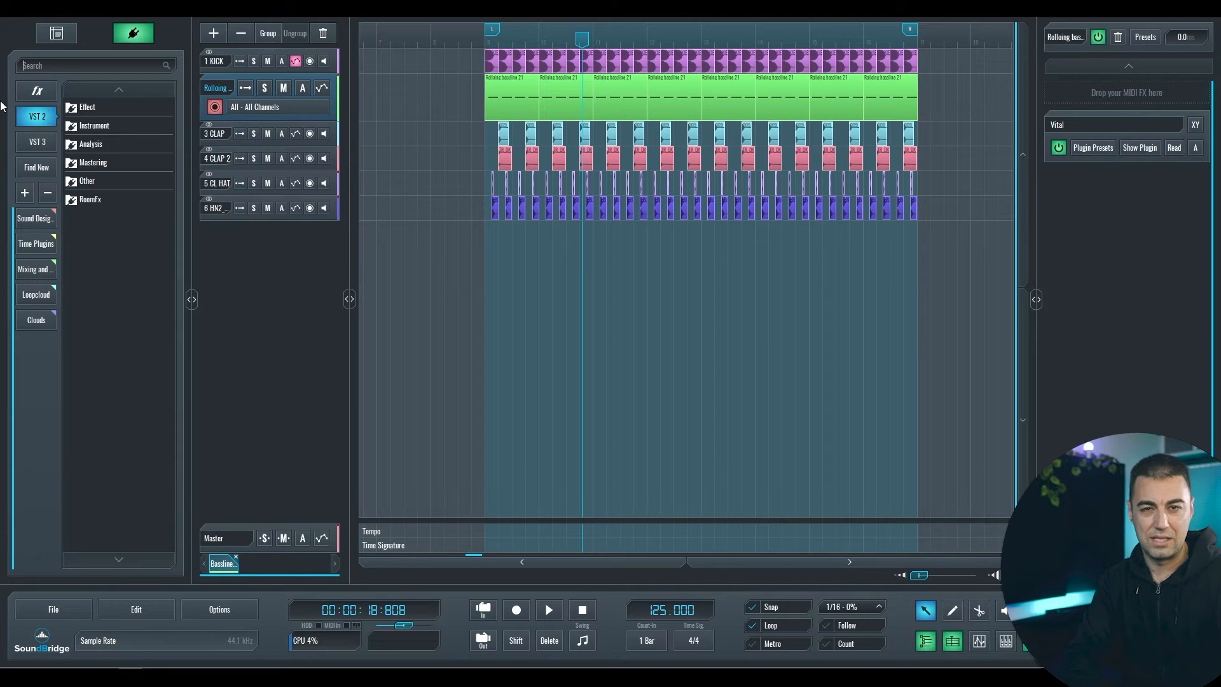
# Load LFOTool_x64 on the rolling bass track and pull its volume curve's start point down to the bottom of the graph during playback
pyautogui.write('lfo')
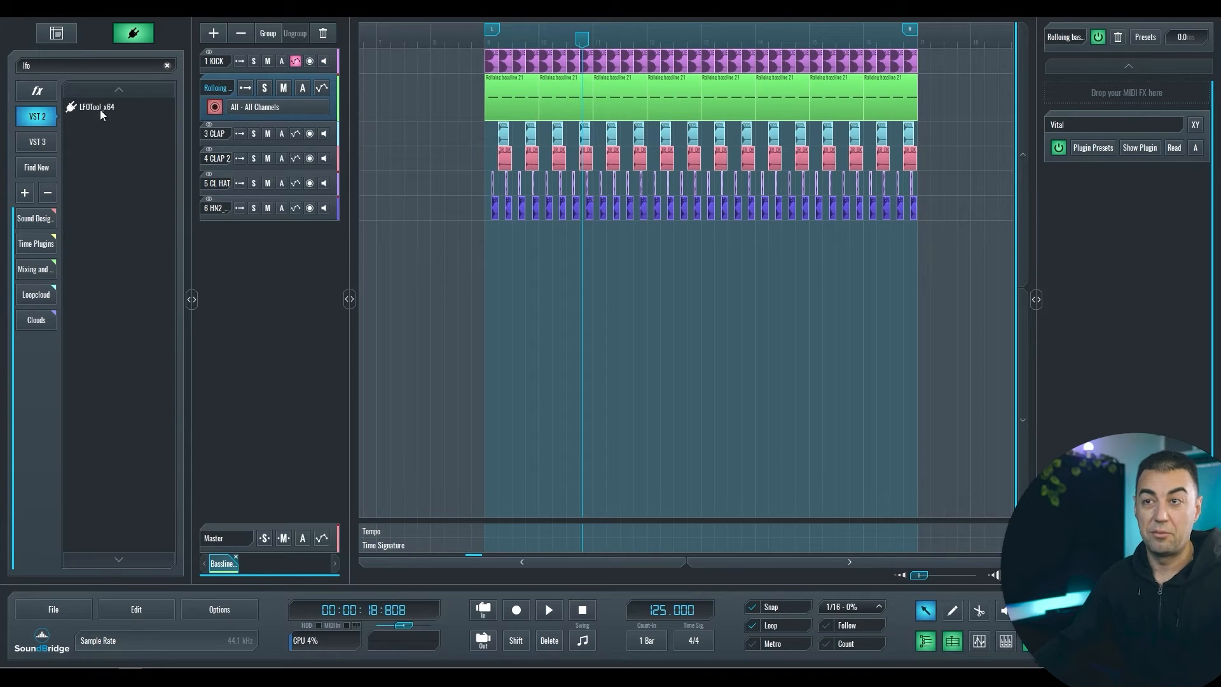
pyautogui.moveTo(88, 105); pyautogui.dragTo(407, 99)
pyautogui.press('space')
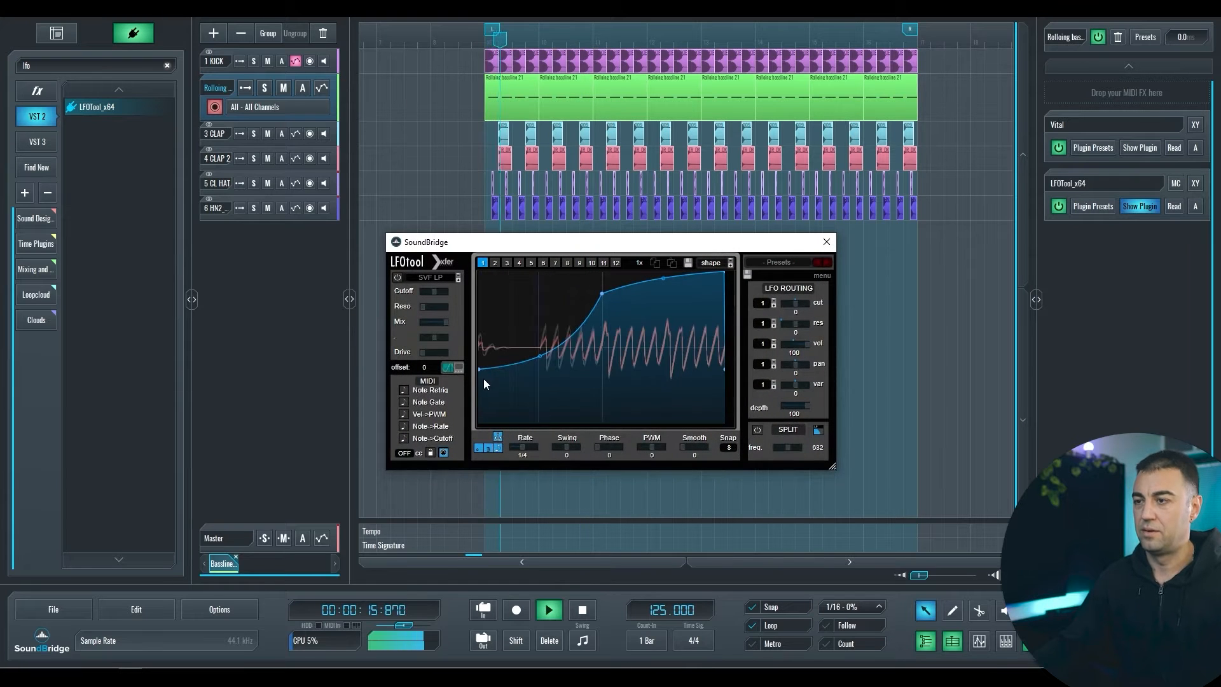
pyautogui.moveTo(479, 369); pyautogui.dragTo(477, 417)
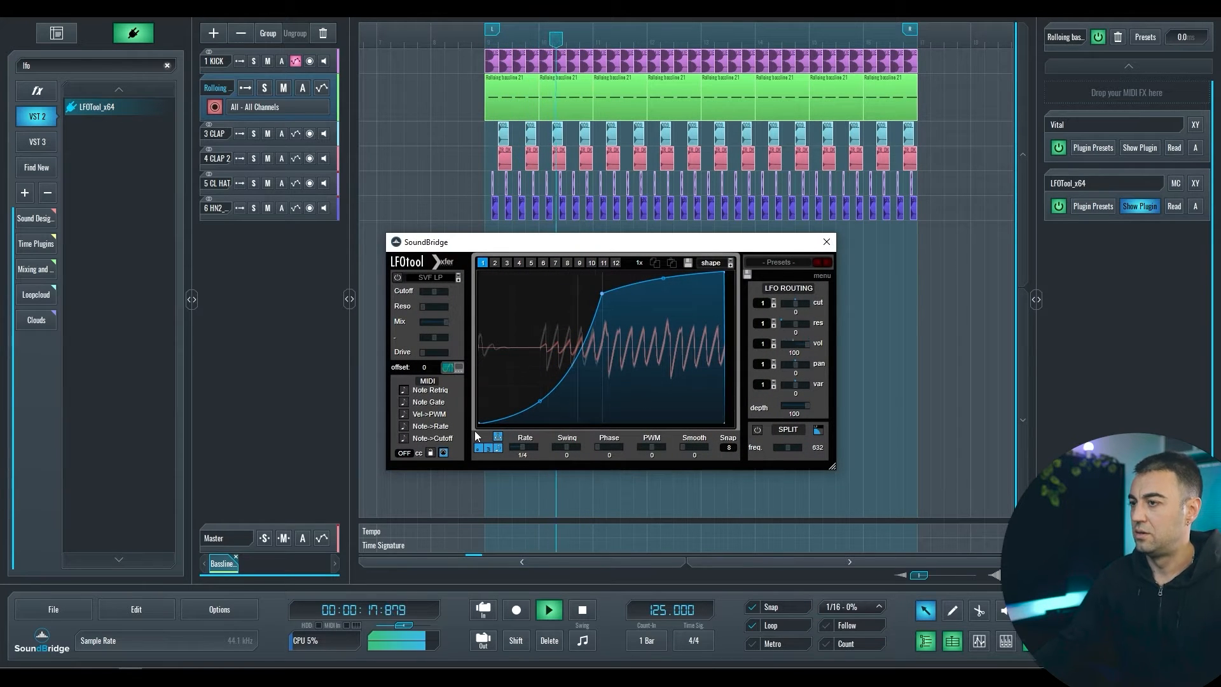
pyautogui.click(825, 243)
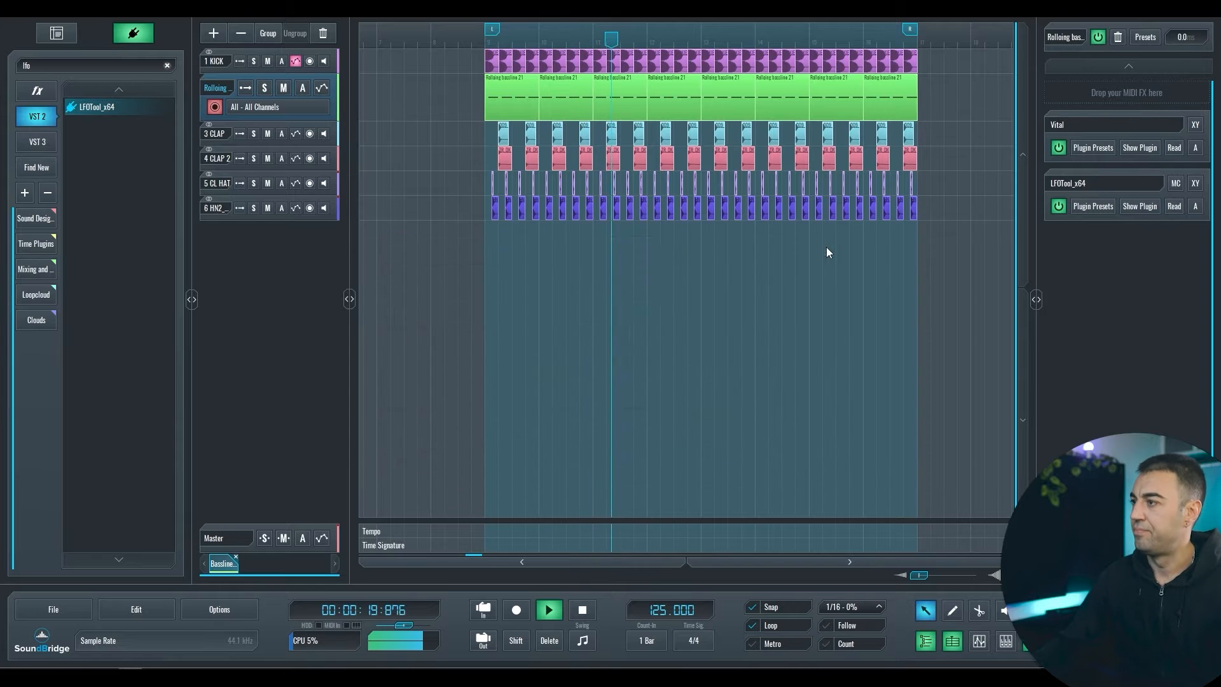
# Lower the first harmonic bar of oscillator 1's Init wave in Vital's wavetable editor, and play back the loop
pyautogui.scroll(-3, 411, 254)
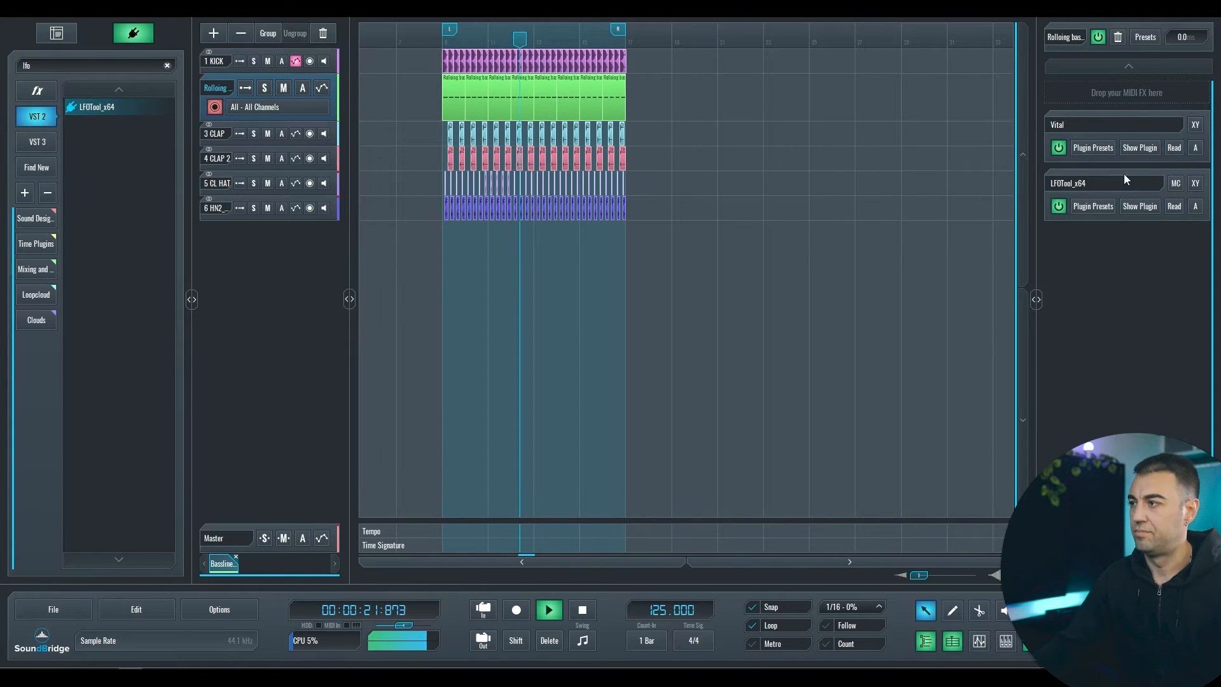
pyautogui.click(1138, 150)
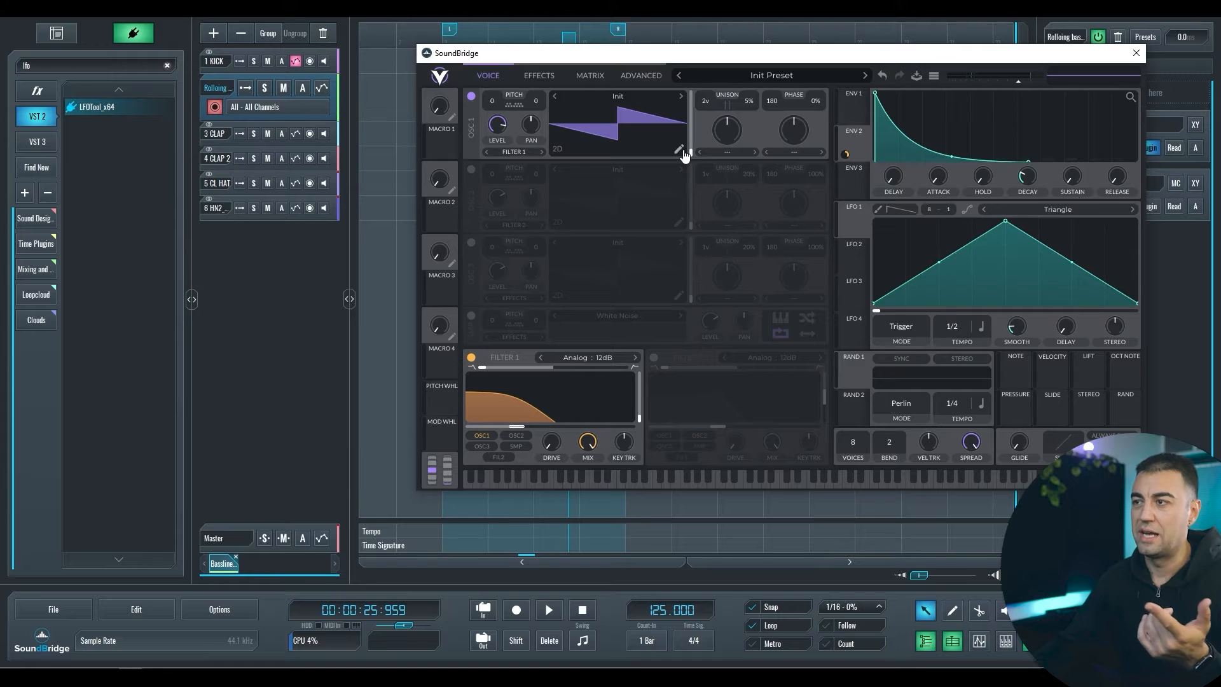
pyautogui.click(678, 148)
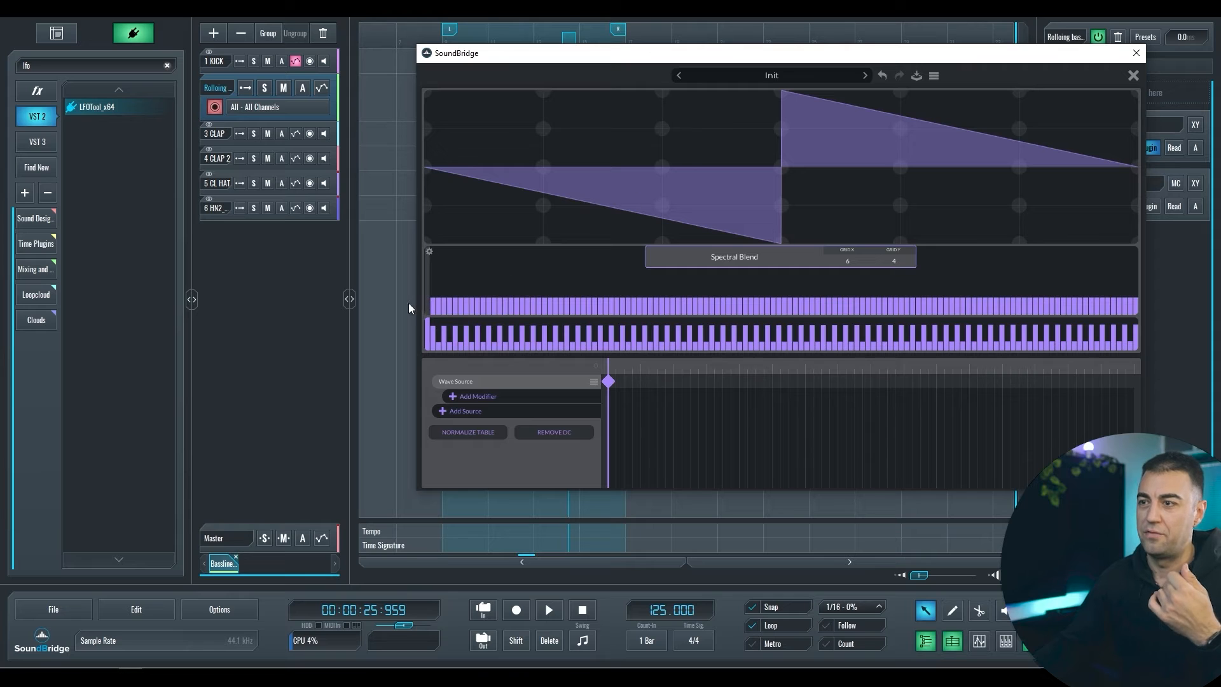
pyautogui.click(434, 302)
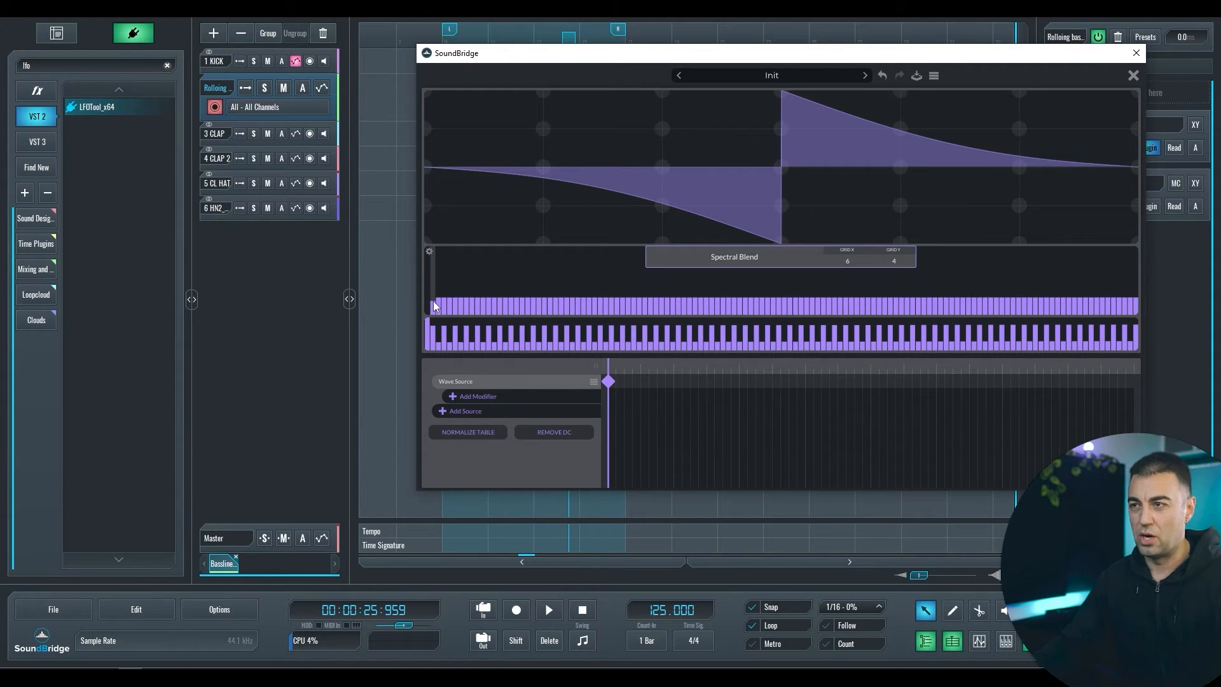
pyautogui.click(1136, 56)
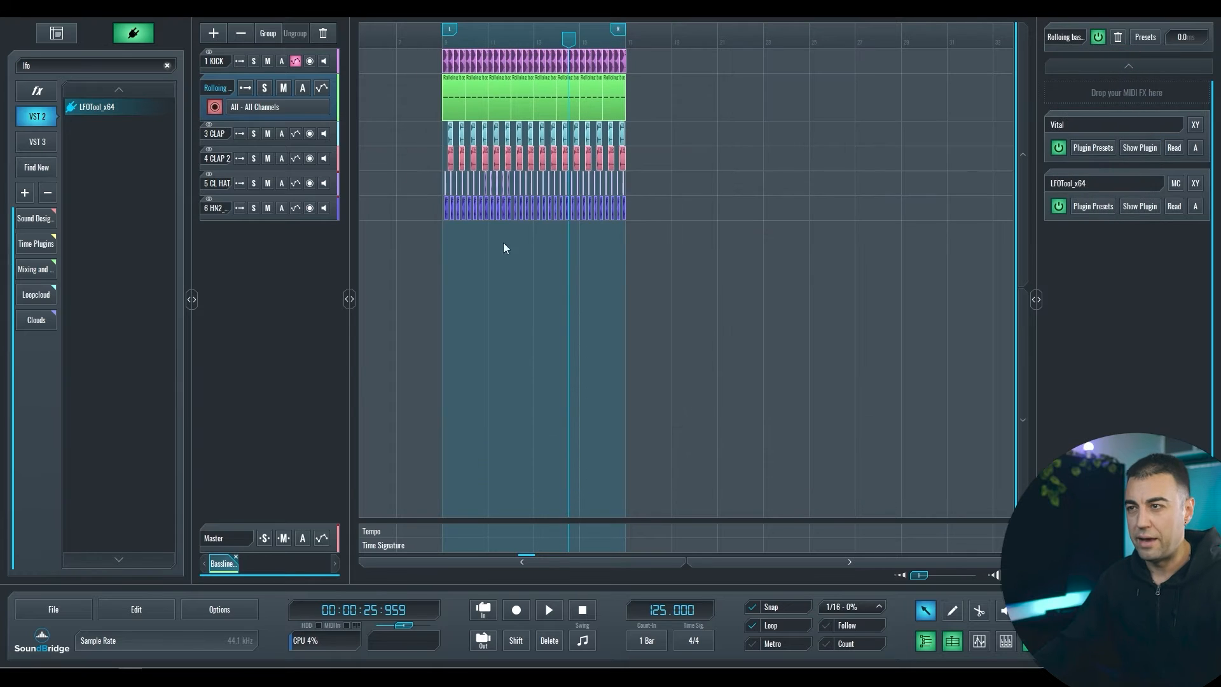
pyautogui.press('space')
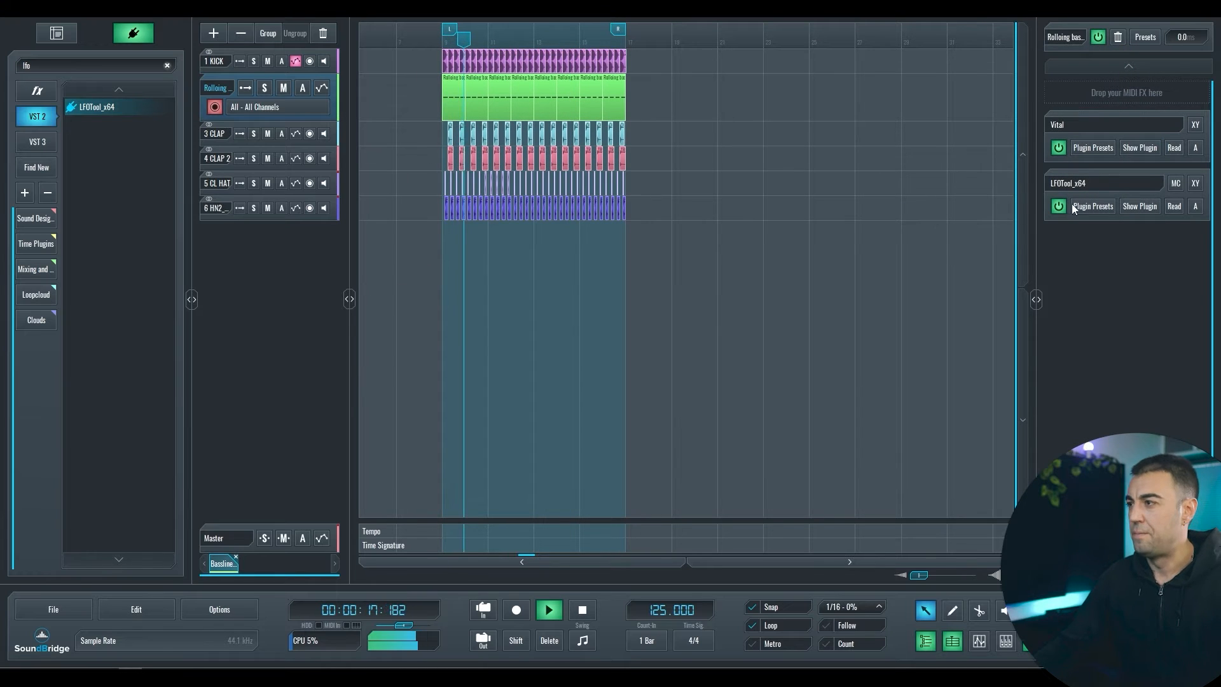
pyautogui.press('space')
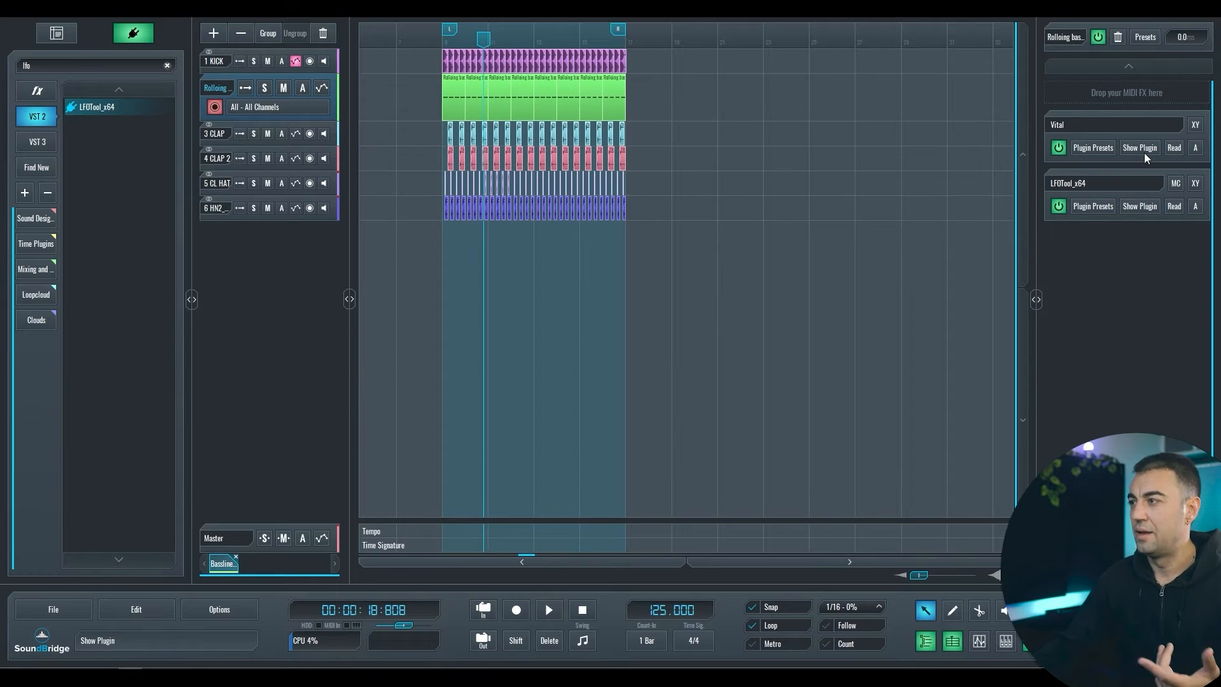
# Enable Vital's Soft Clip distortion on the bass and raise its drive while the loop plays
pyautogui.click(1142, 149)
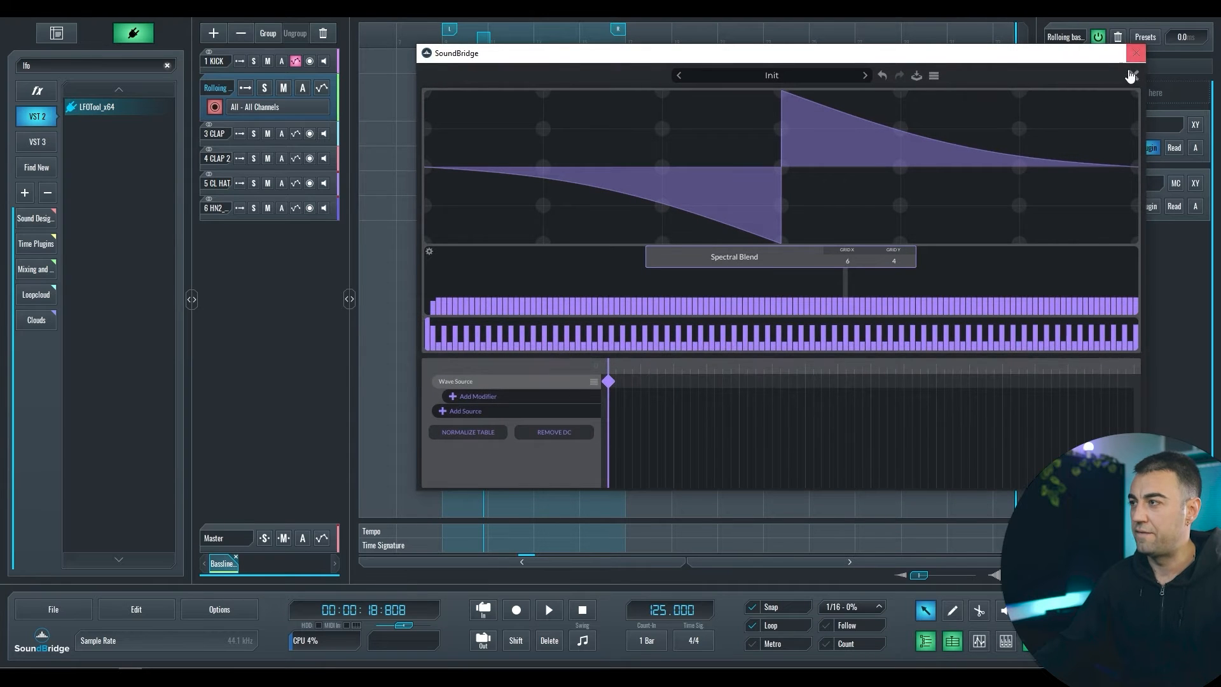
pyautogui.click(1132, 76)
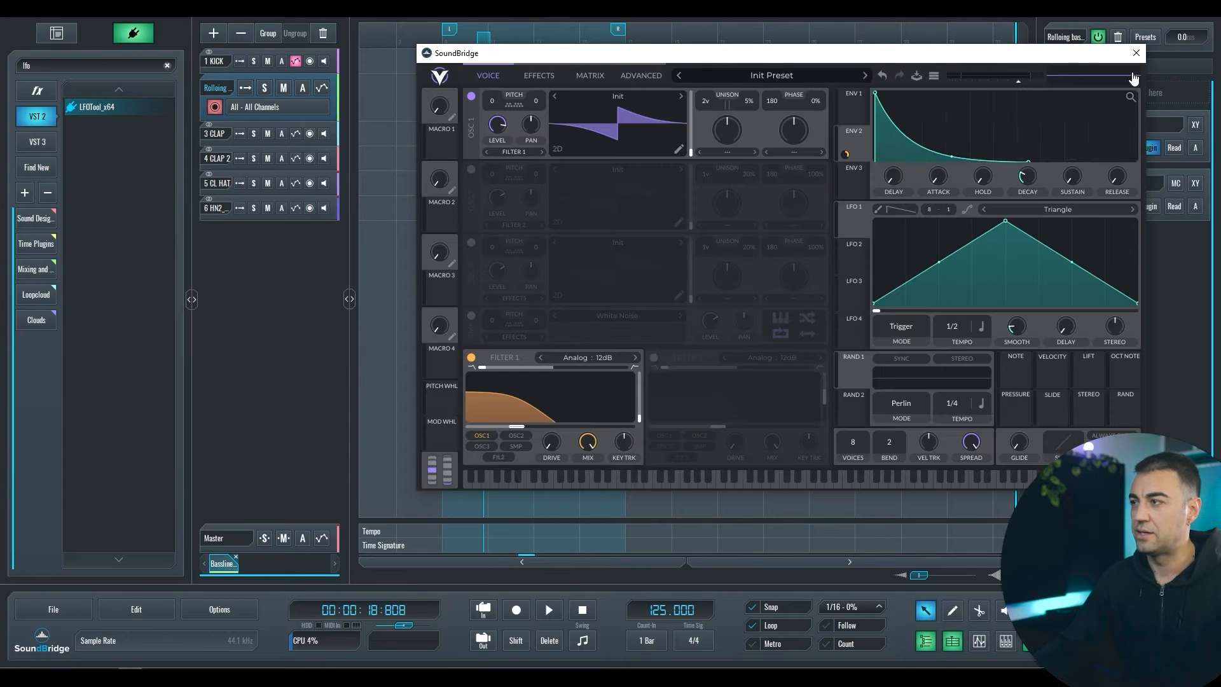
pyautogui.click(538, 76)
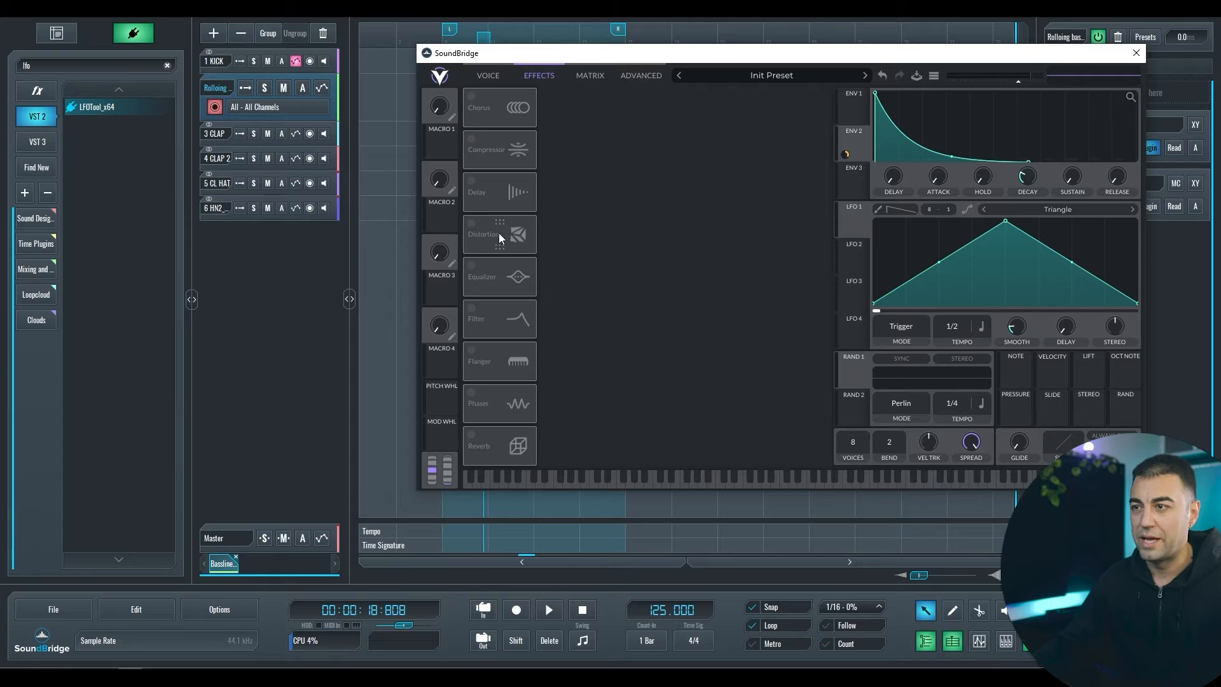
pyautogui.click(475, 234)
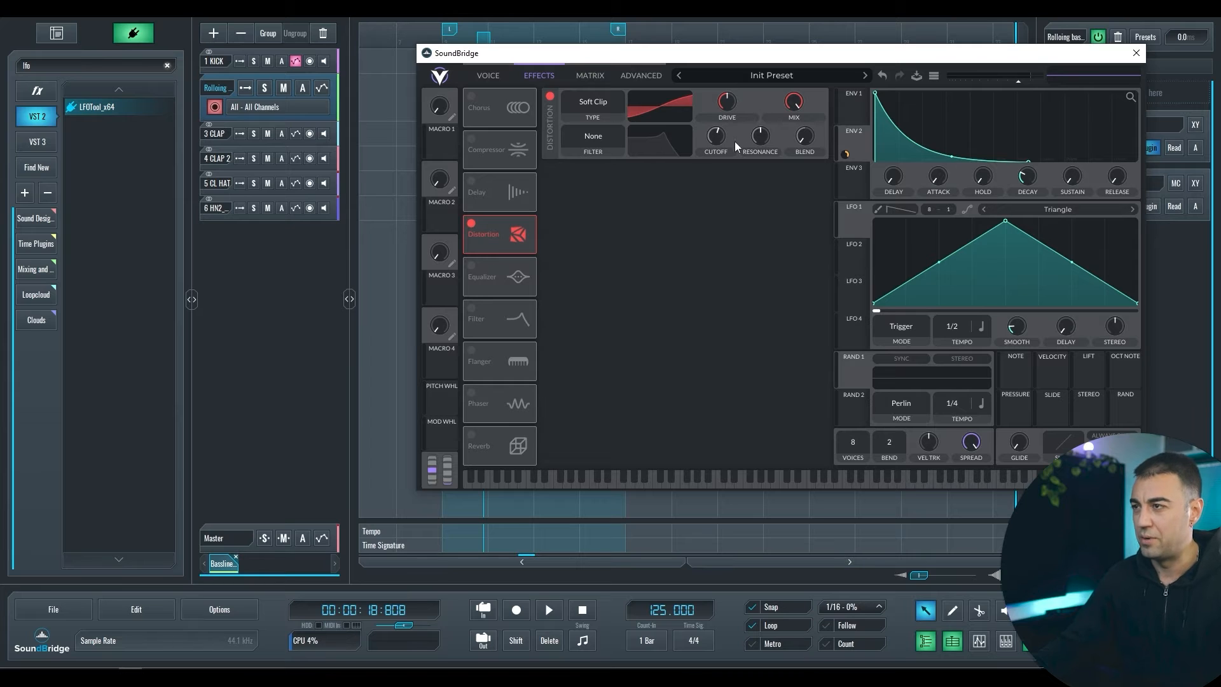
pyautogui.press('space')
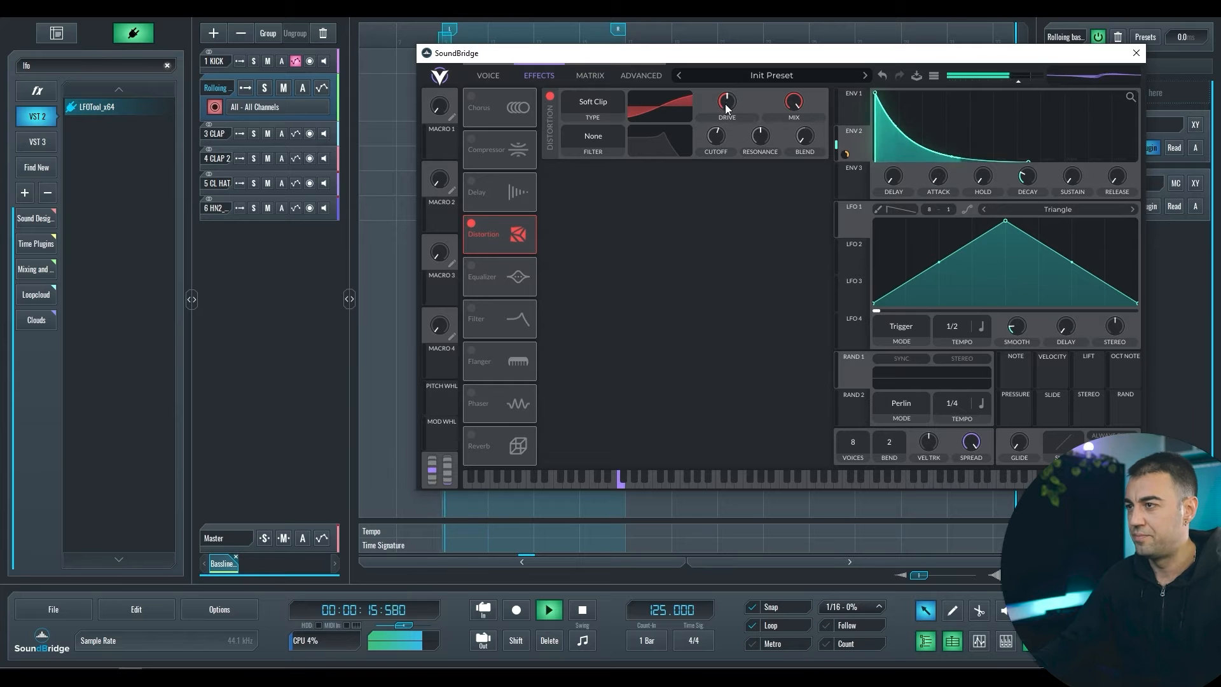
pyautogui.moveTo(726, 104); pyautogui.dragTo(731, 95)
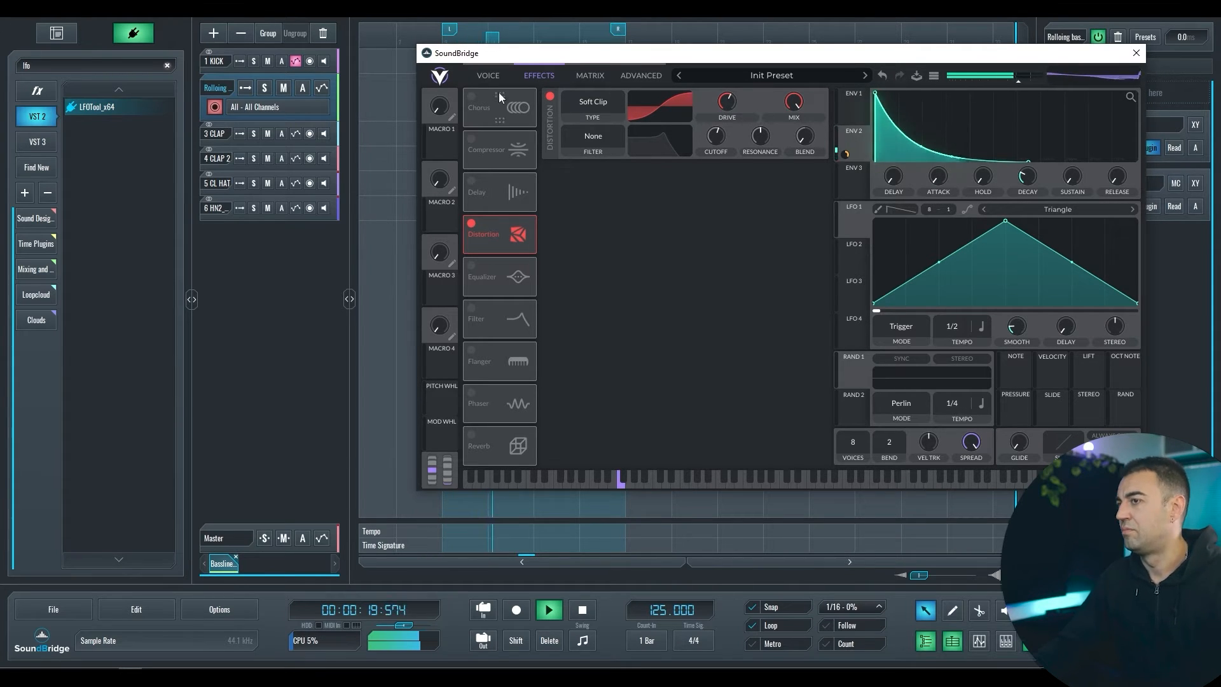
# Compare the bass with distortion bypassed and active, and return to the oscillator page before closing the synth
pyautogui.click(550, 97)
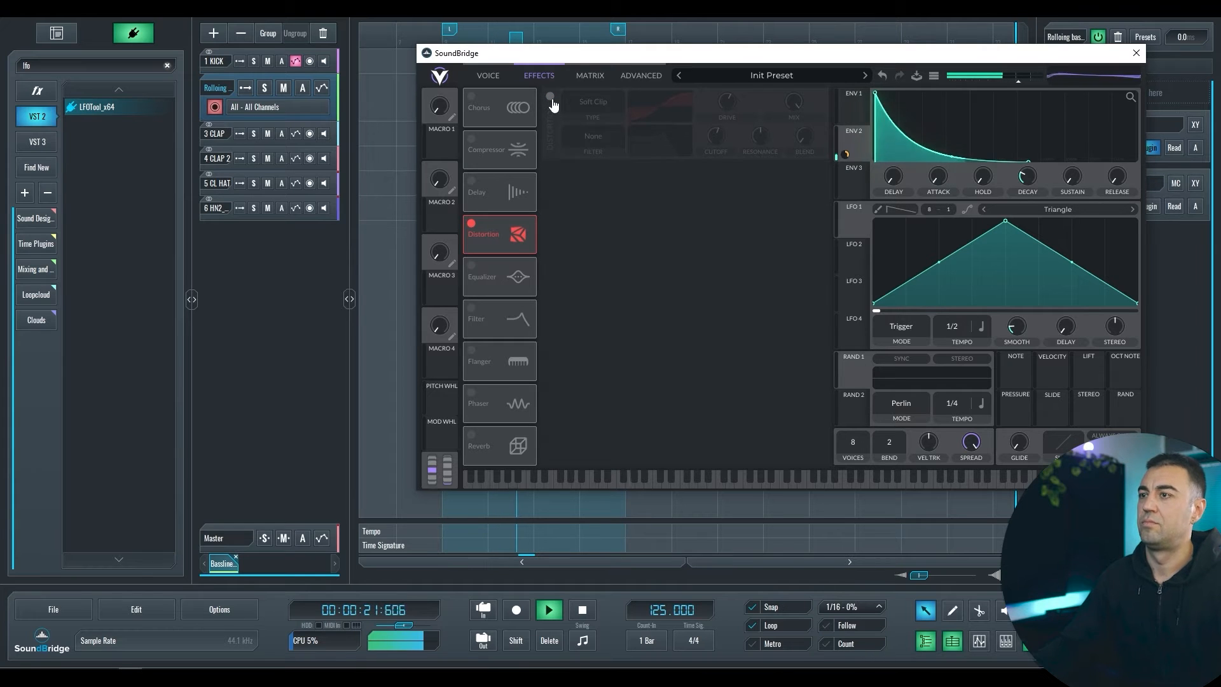
pyautogui.click(550, 98)
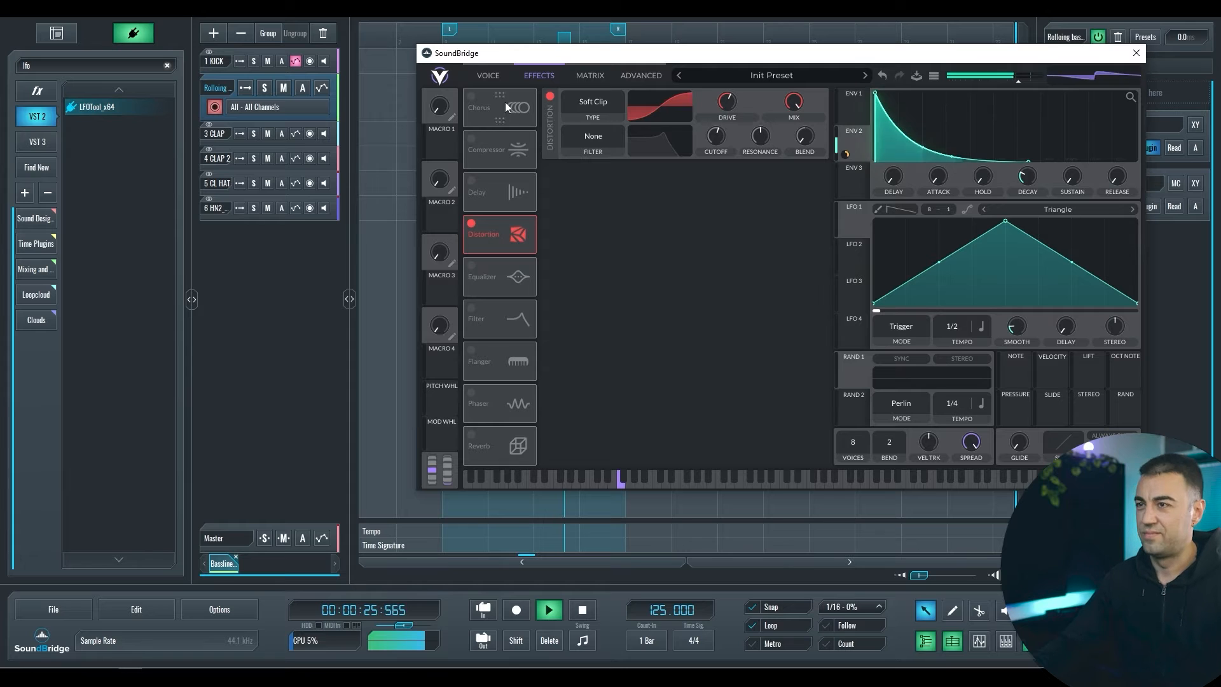
pyautogui.click(489, 75)
pyautogui.moveTo(833, 53); pyautogui.dragTo(687, 41)
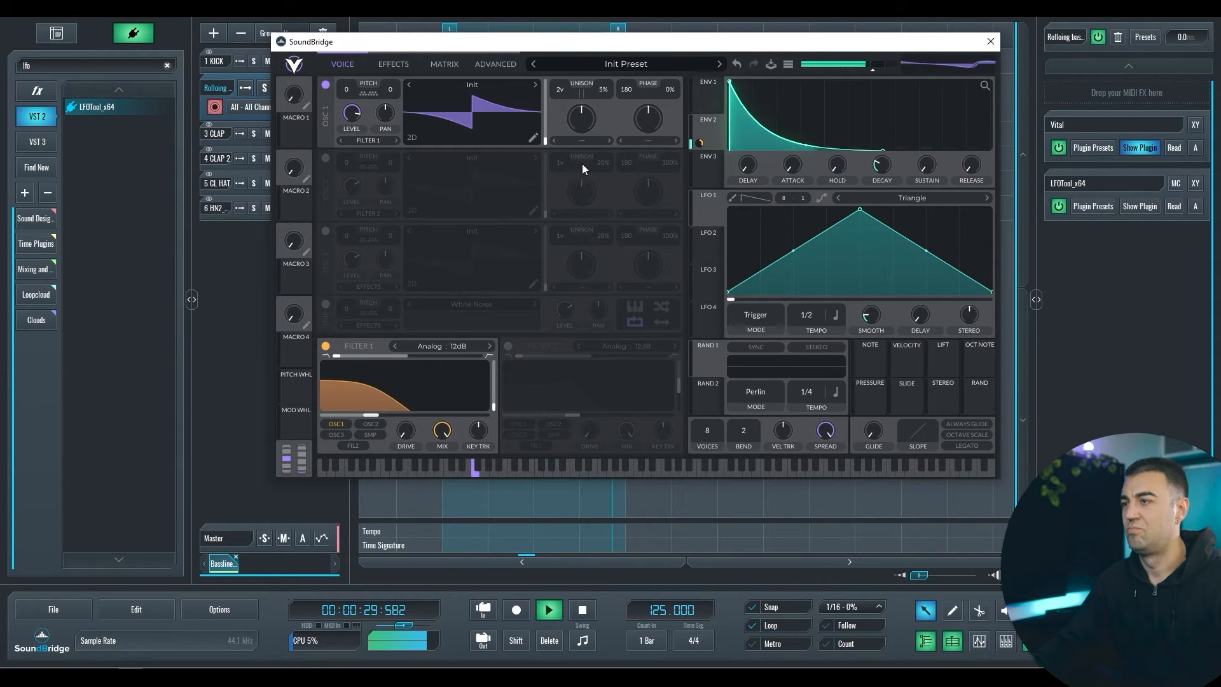
pyautogui.press('space')
pyautogui.click(990, 42)
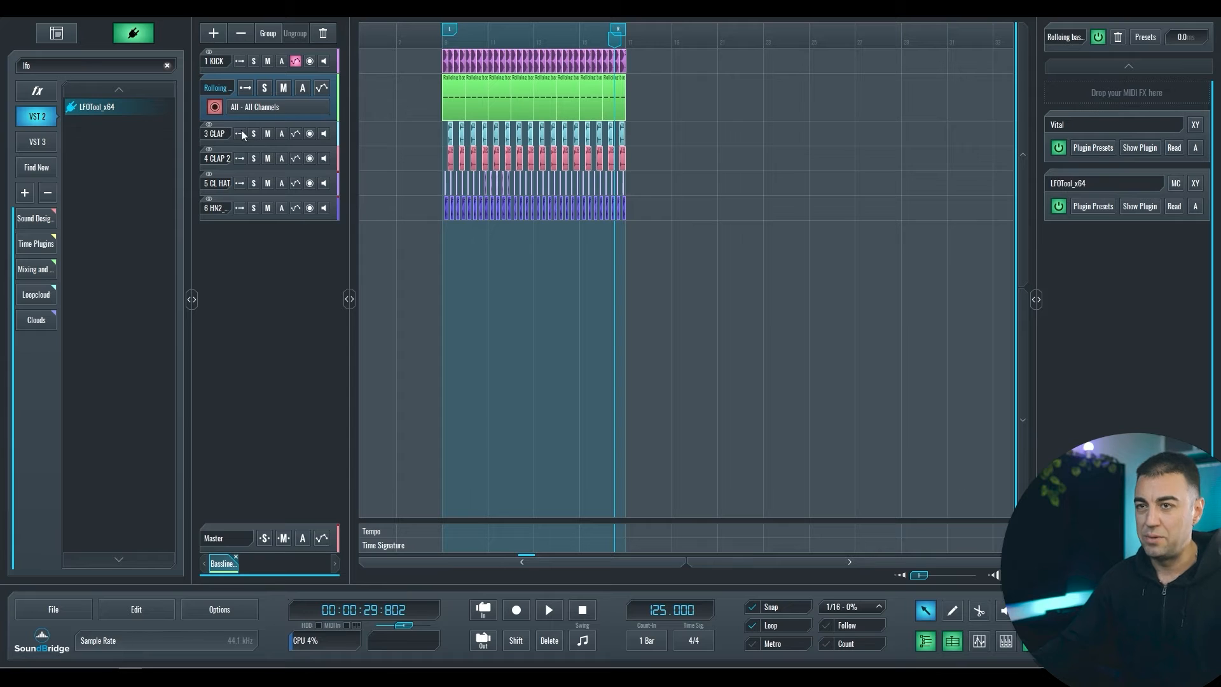
# Load the VST3 version of Vital on a new MIDI track and set oscillator 1's Basic Shapes wavetable to a rounded, near-square frame
pyautogui.write('v')
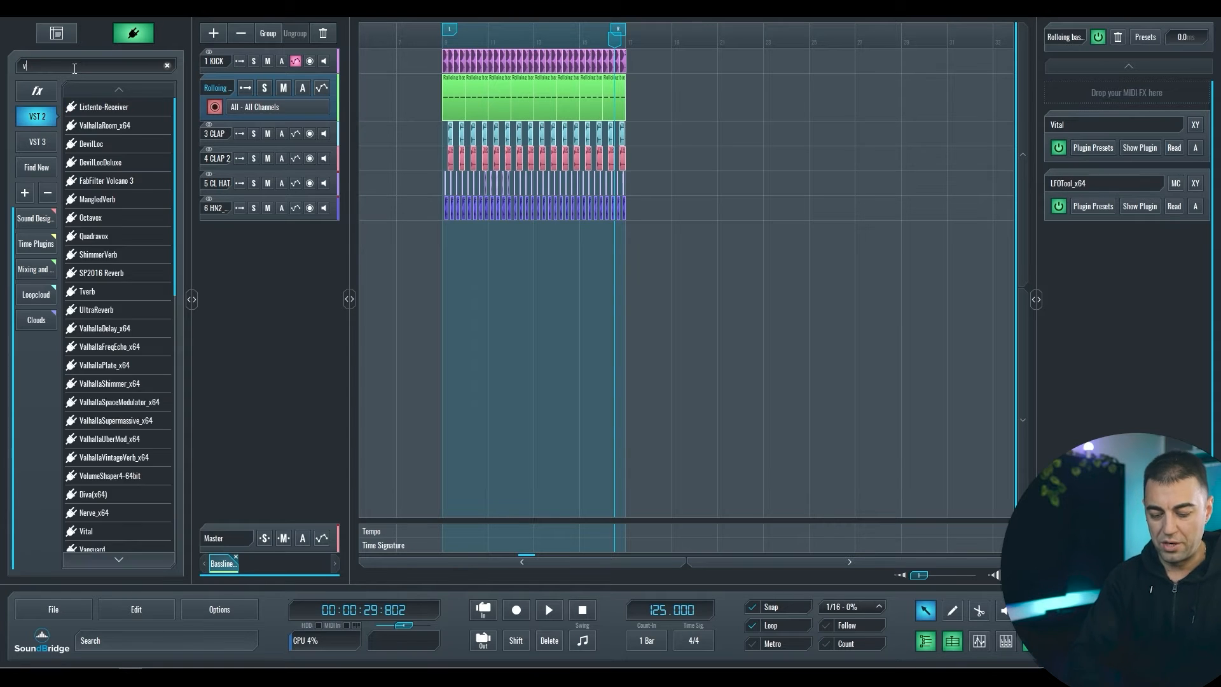
pyautogui.write('ita')
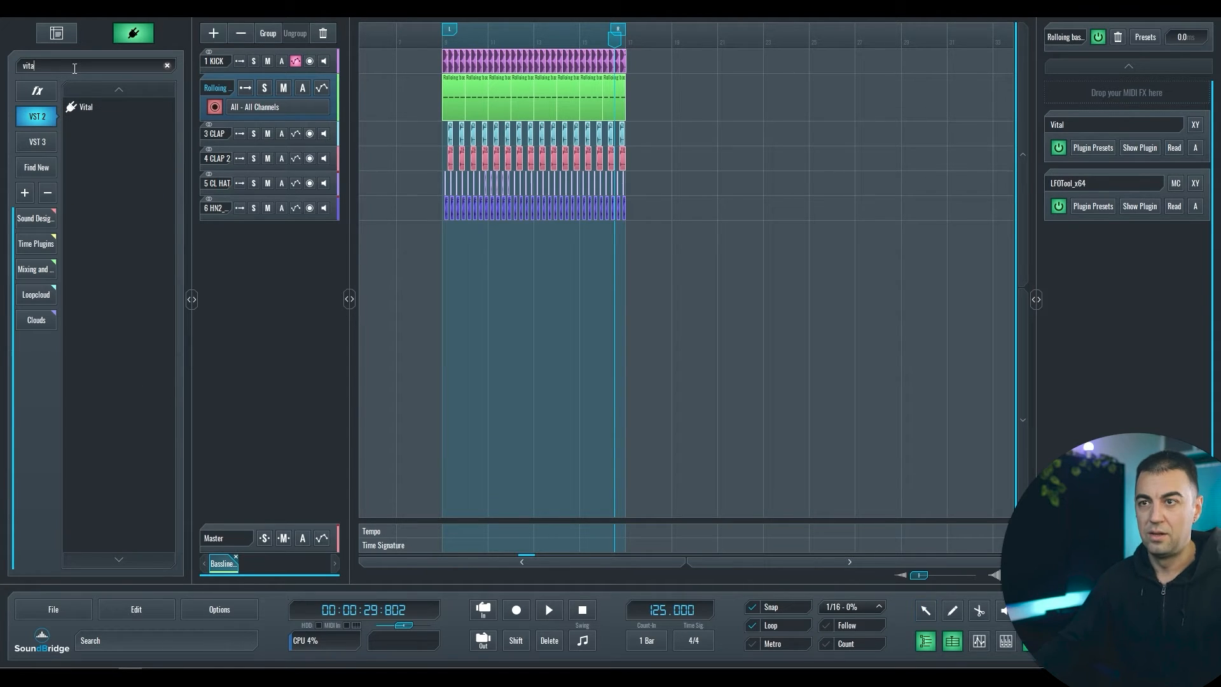
pyautogui.moveTo(81, 106); pyautogui.dragTo(498, 320)
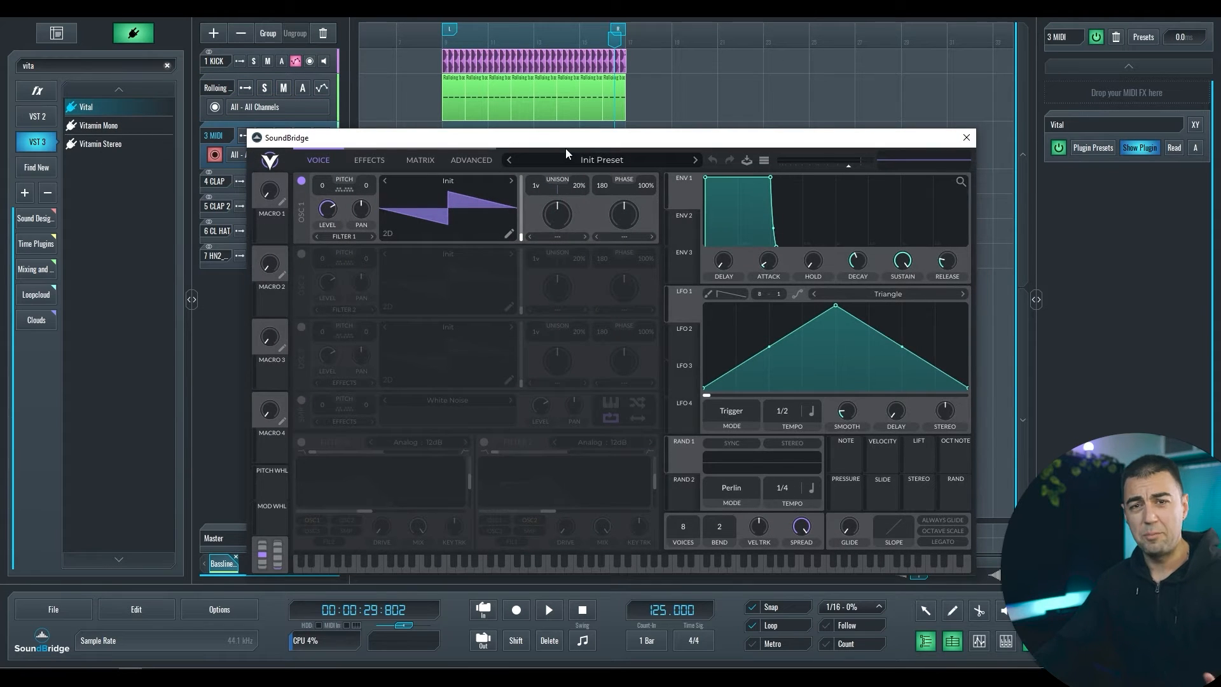
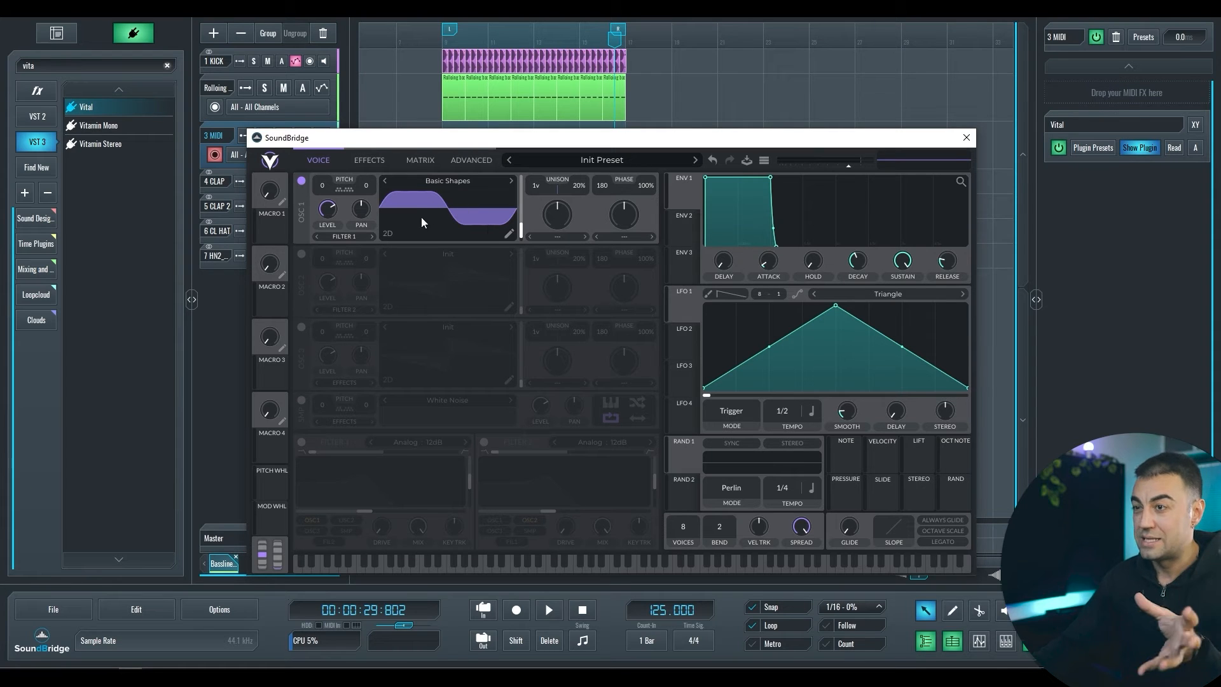
pyautogui.moveTo(526, 239); pyautogui.dragTo(523, 210)
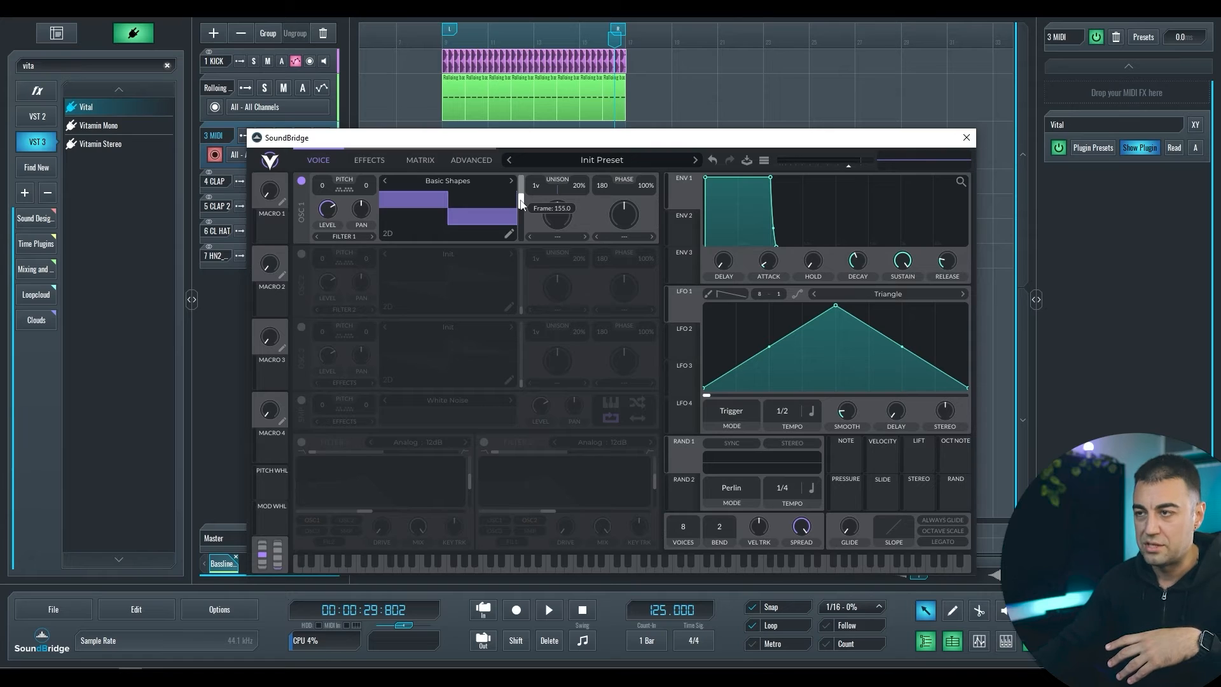
pyautogui.moveTo(524, 200); pyautogui.dragTo(525, 228)
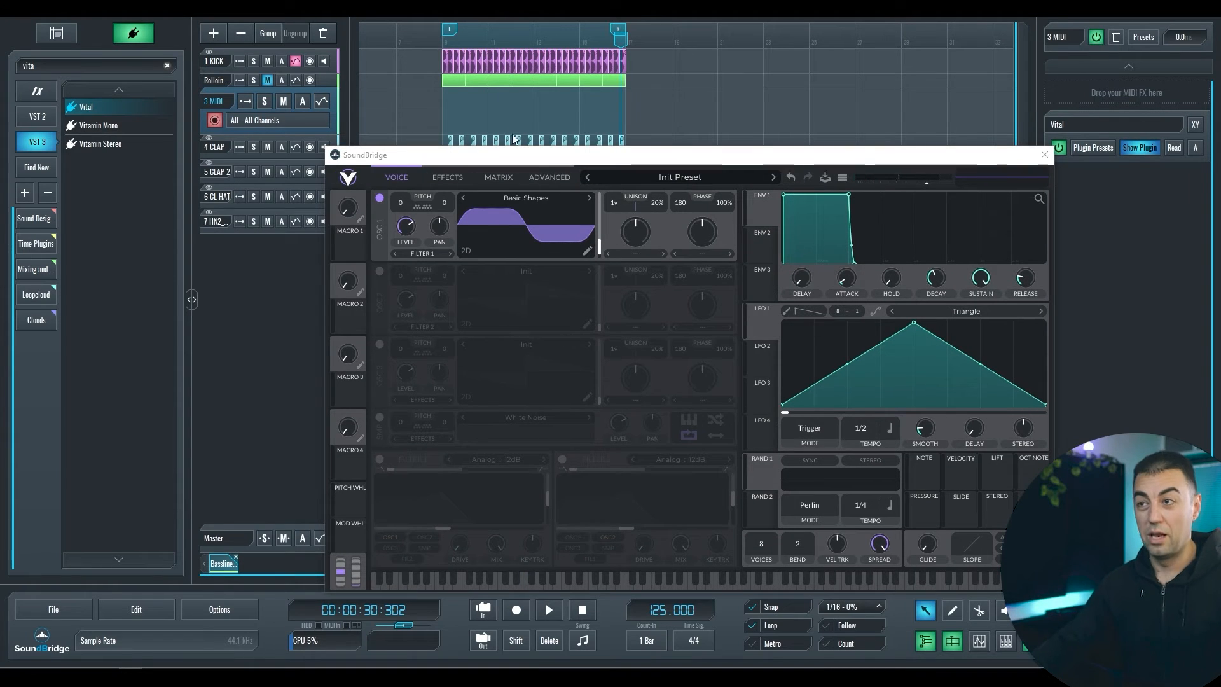
# Draw a MIDI clip at the loop start on the new Vital track and adjust its length to two bars
pyautogui.press('2')
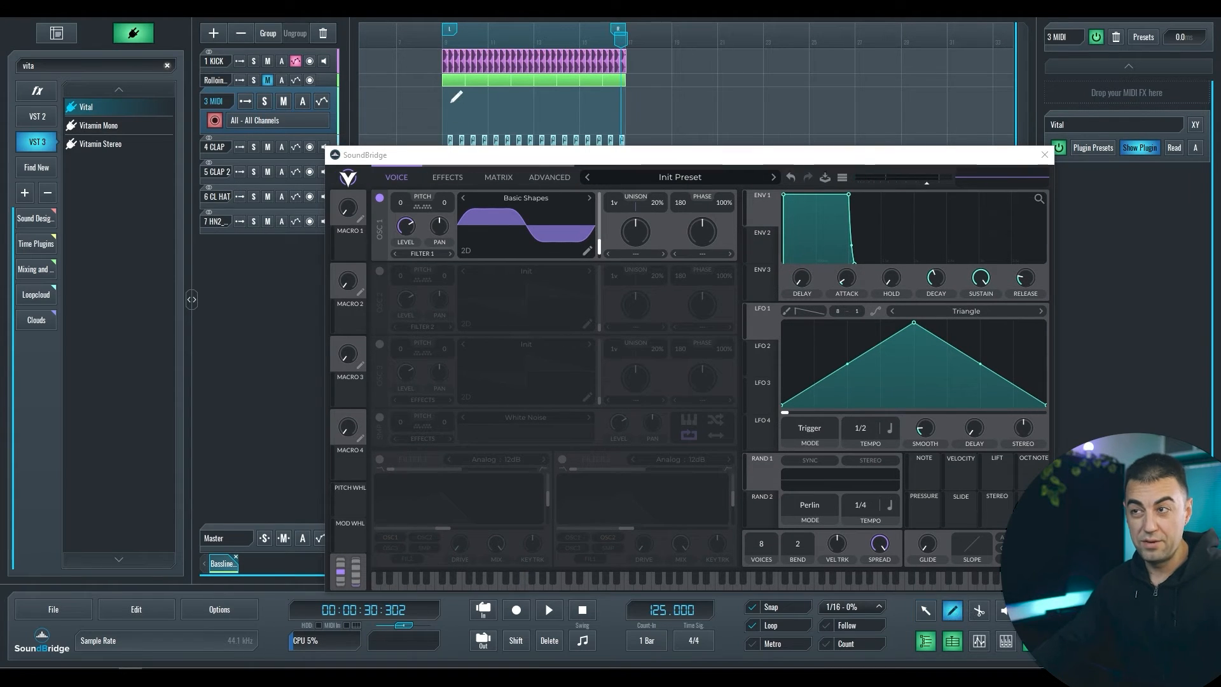
pyautogui.moveTo(445, 109); pyautogui.dragTo(527, 115)
pyautogui.press('1')
pyautogui.scroll(6, 431, 127)
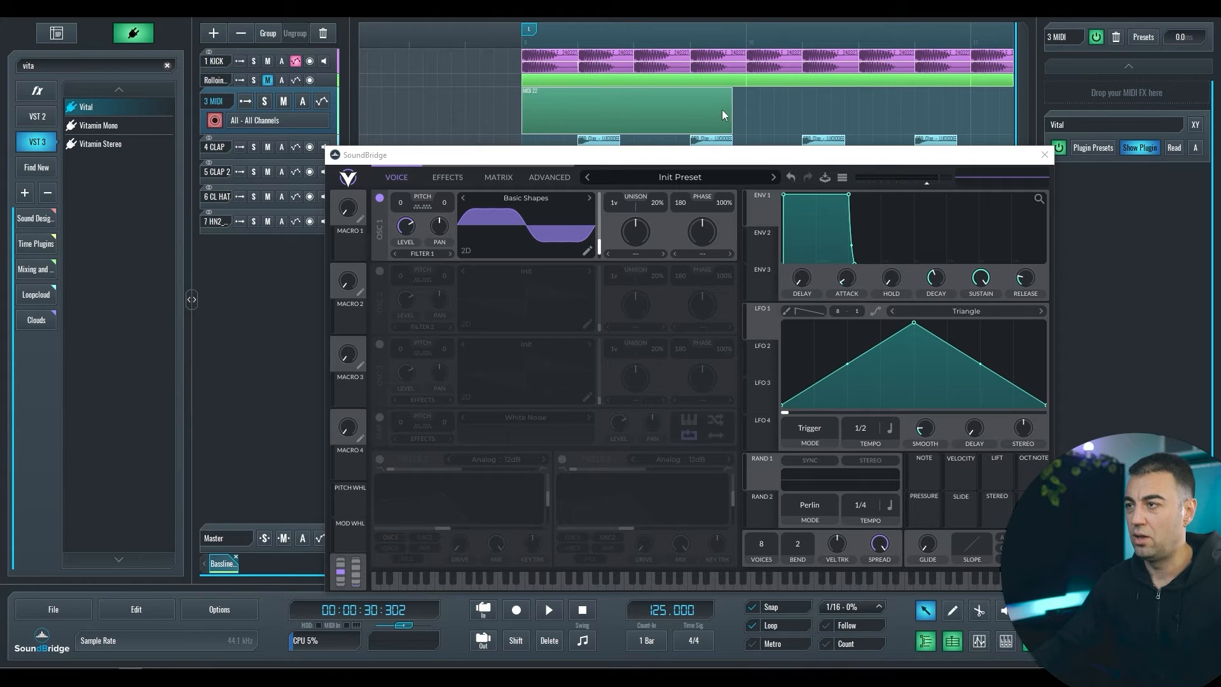
pyautogui.moveTo(733, 110); pyautogui.dragTo(743, 103)
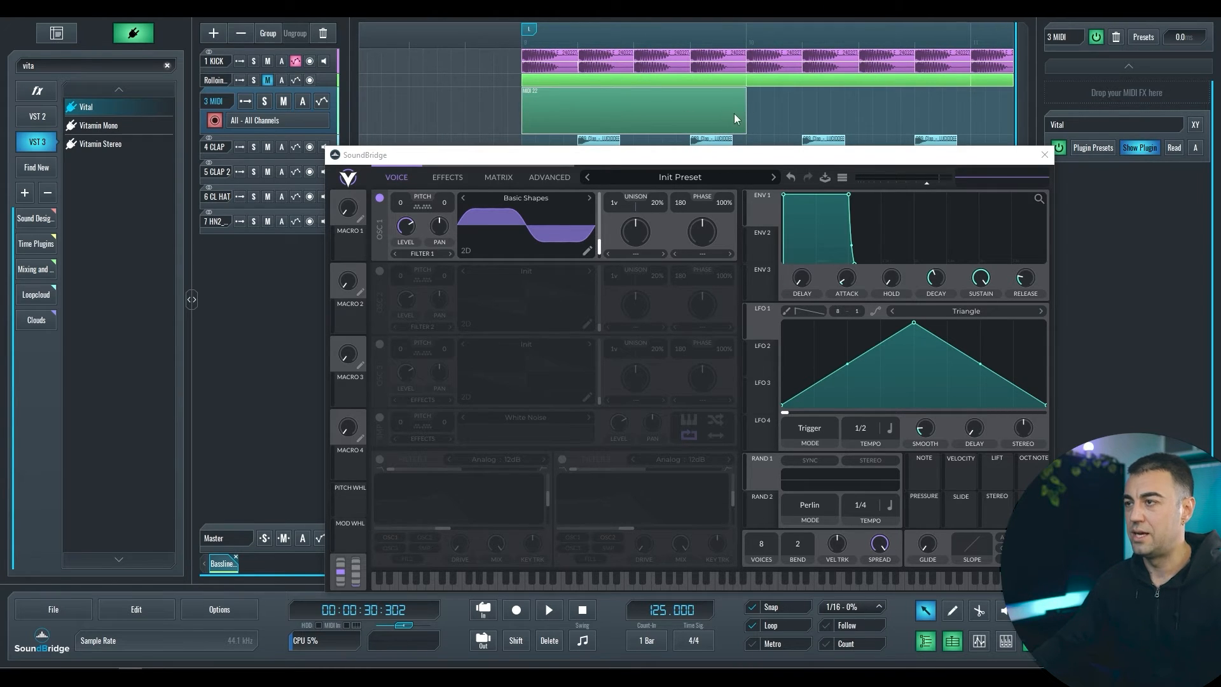
pyautogui.scroll(-4, 639, 98)
pyautogui.moveTo(637, 99); pyautogui.dragTo(684, 94)
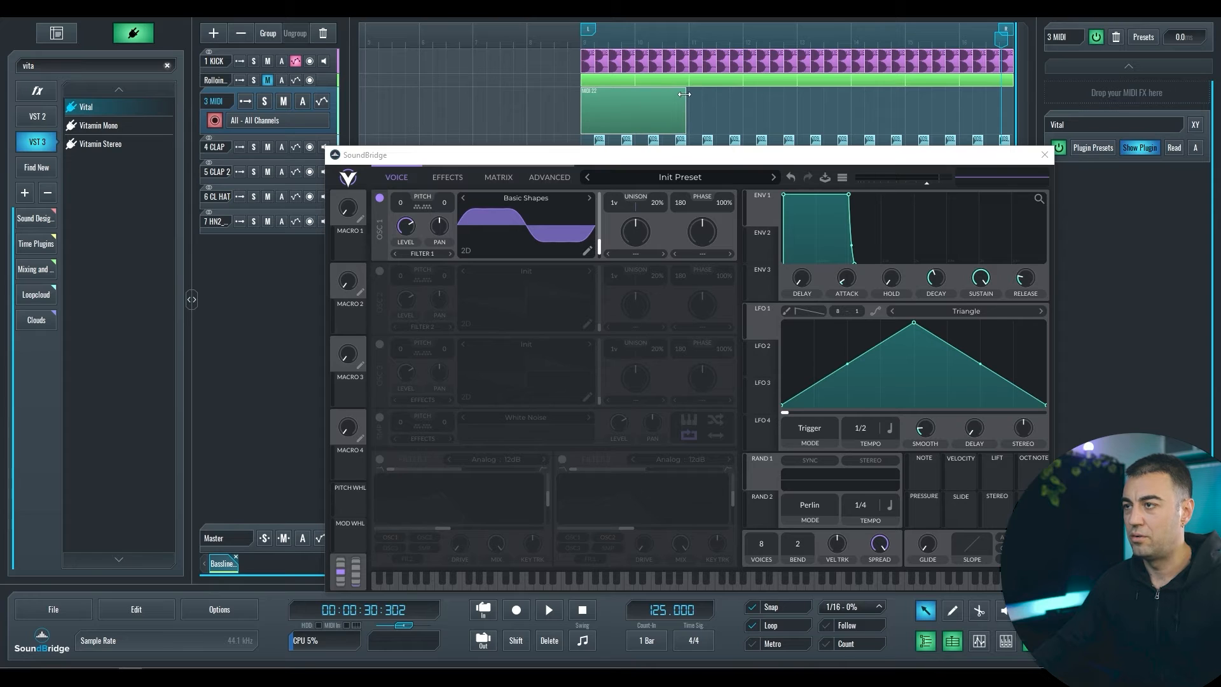
pyautogui.click(360, 82)
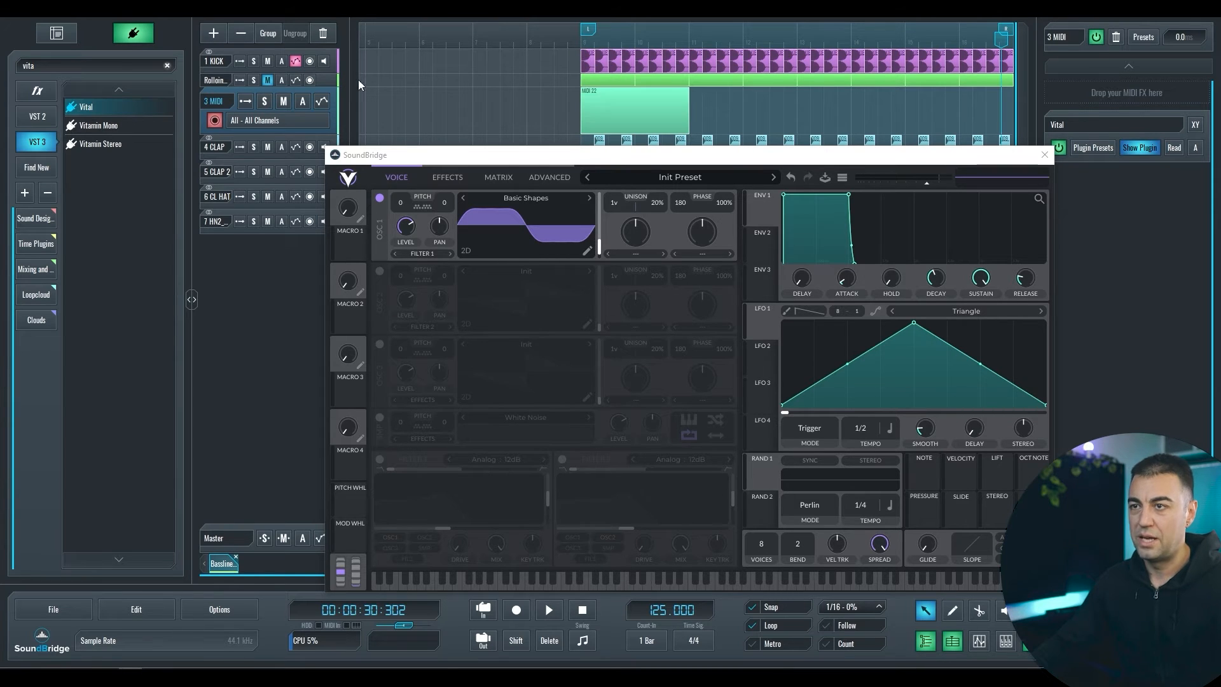
# Open the new MIDI clip in the note editor and resize the arrangement area so all tracks are visible
pyautogui.moveTo(321, 83); pyautogui.dragTo(323, 95)
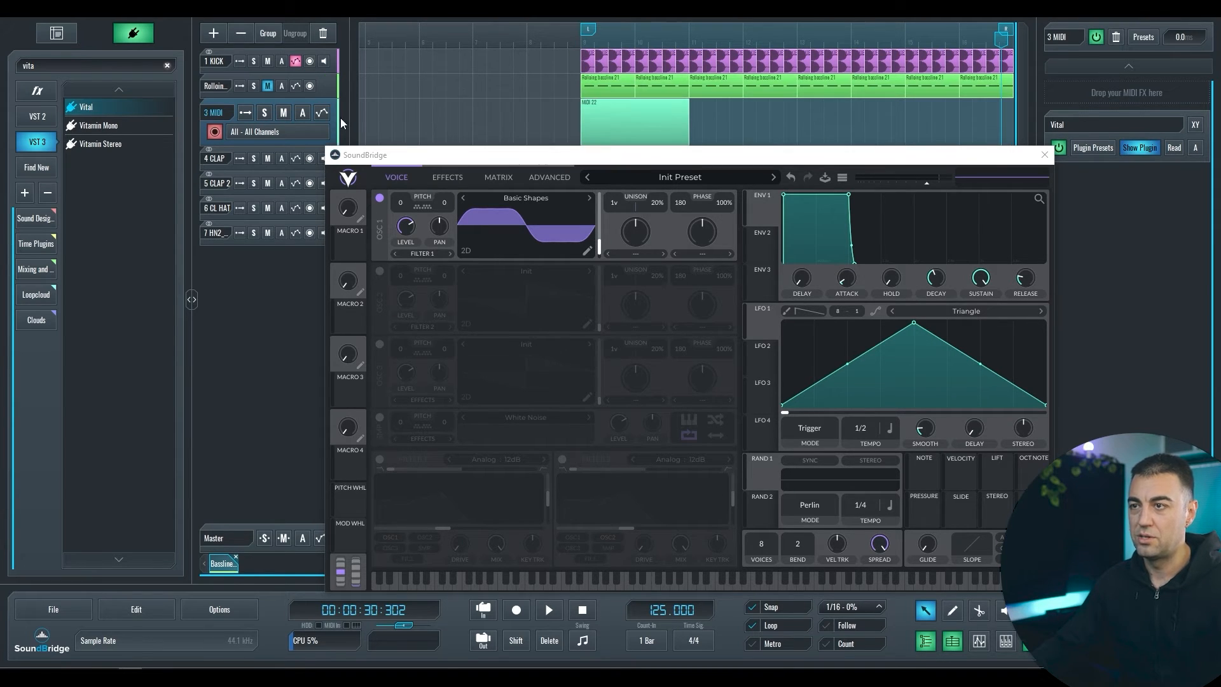
pyautogui.doubleClick(639, 127)
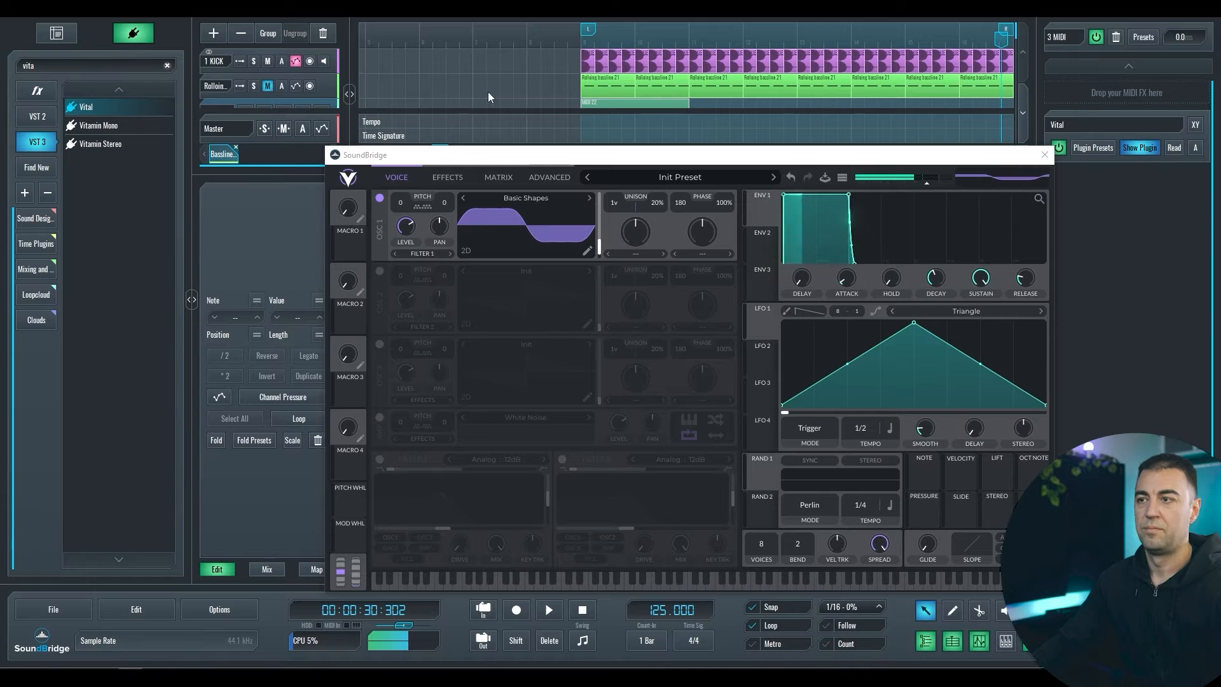
pyautogui.moveTo(506, 155); pyautogui.dragTo(728, 241)
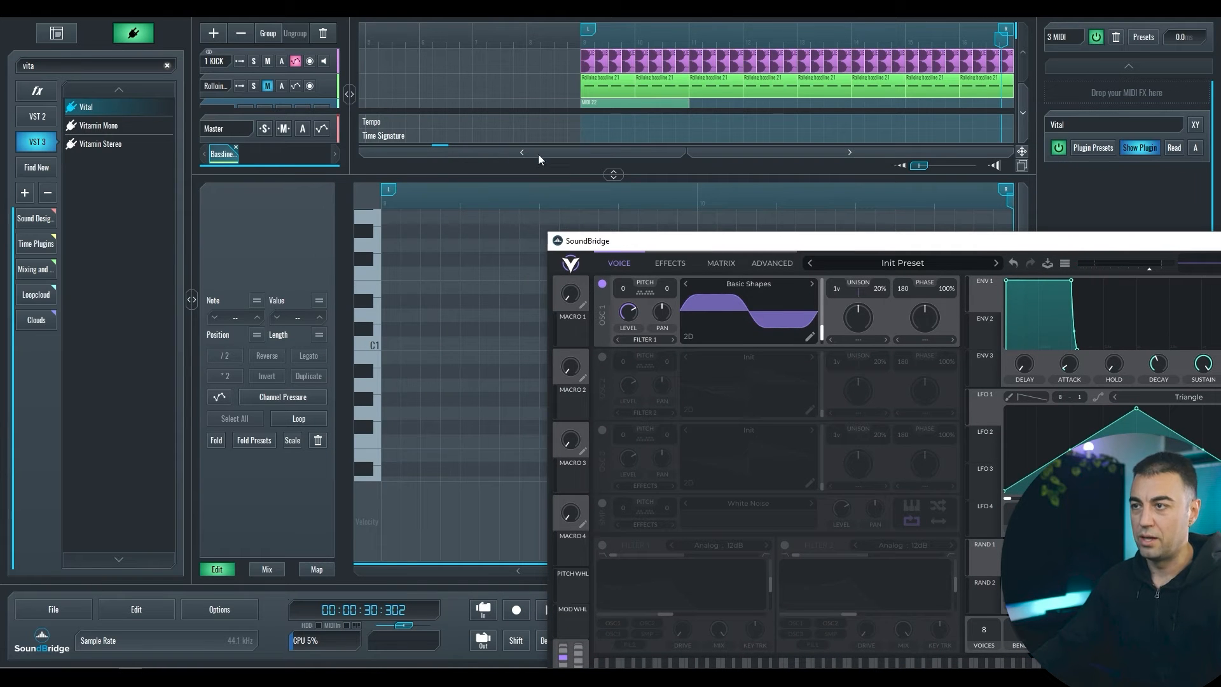
pyautogui.moveTo(618, 174); pyautogui.dragTo(605, 357)
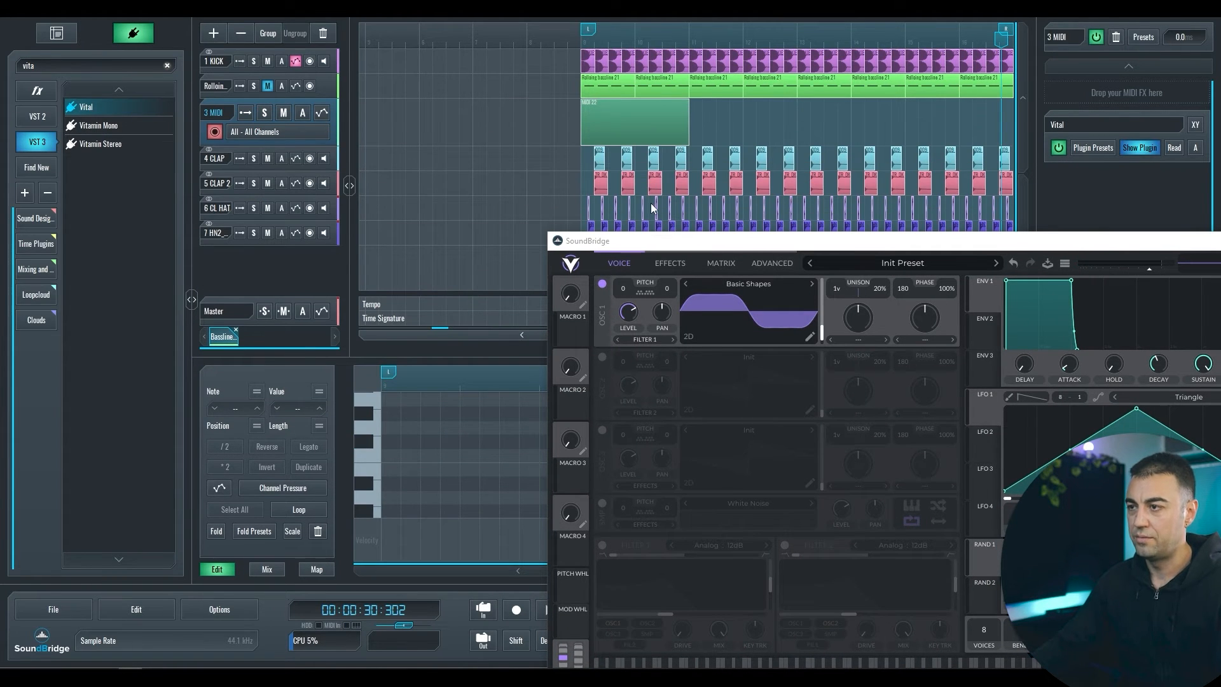
# Move the Vital window aside and record a live bassline performance into the new Vital track
pyautogui.moveTo(606, 245); pyautogui.dragTo(865, 241)
pyautogui.click(515, 611)
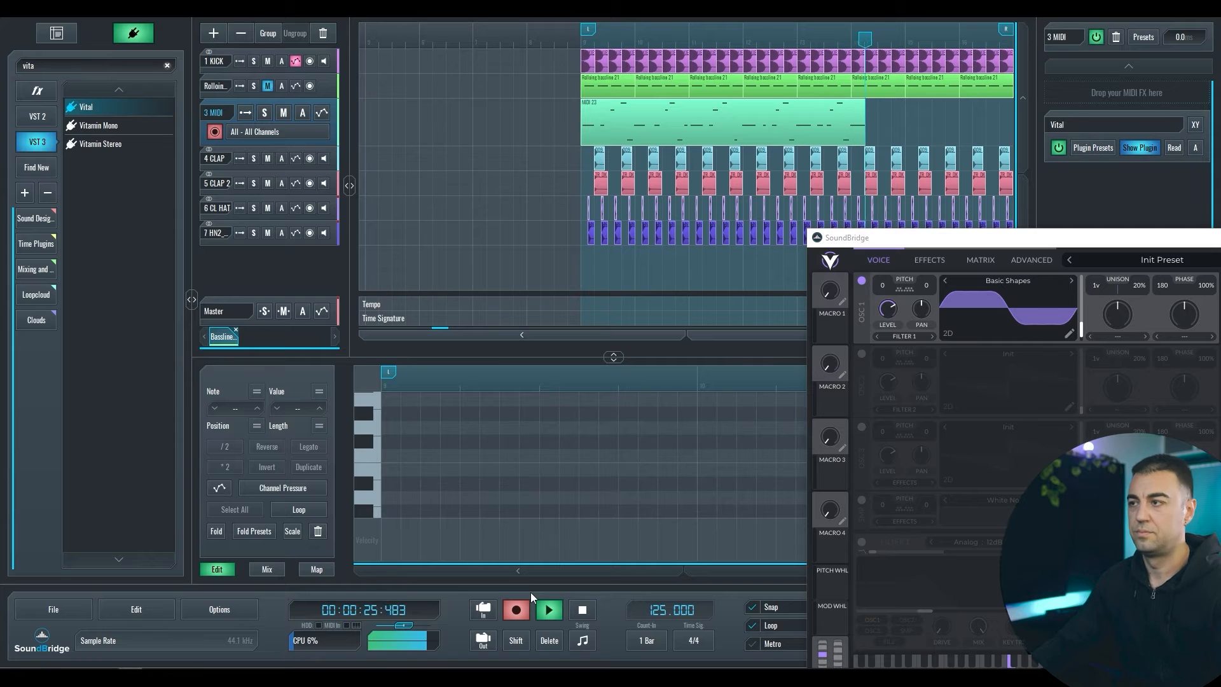
pyautogui.press('space')
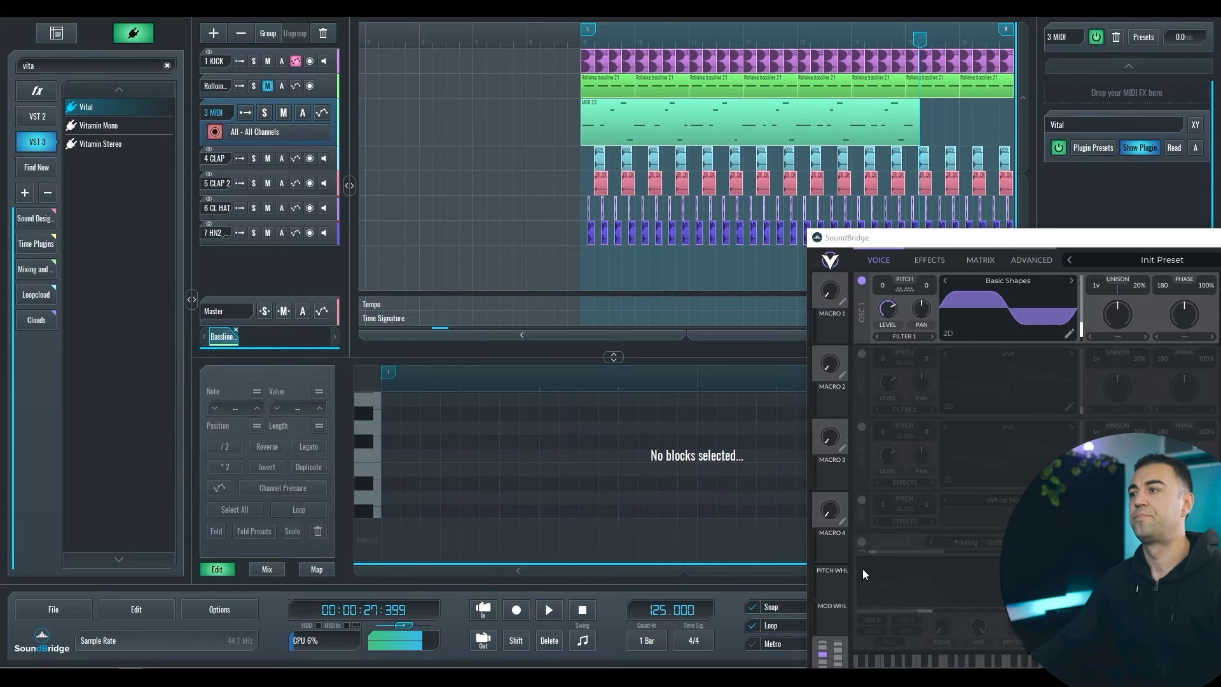
# Split the recorded clip before its final section and move that last piece to the loop start as the only take
pyautogui.click(931, 92)
pyautogui.click(820, 125)
pyautogui.click(803, 125)
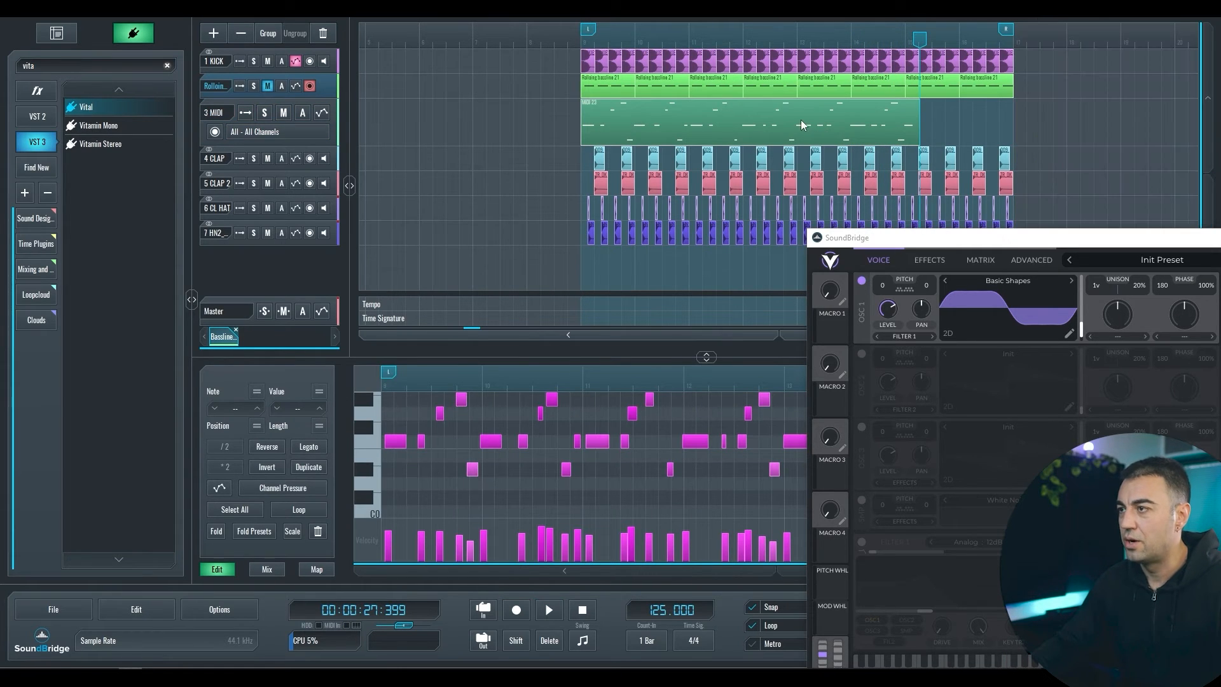
pyautogui.click(813, 122)
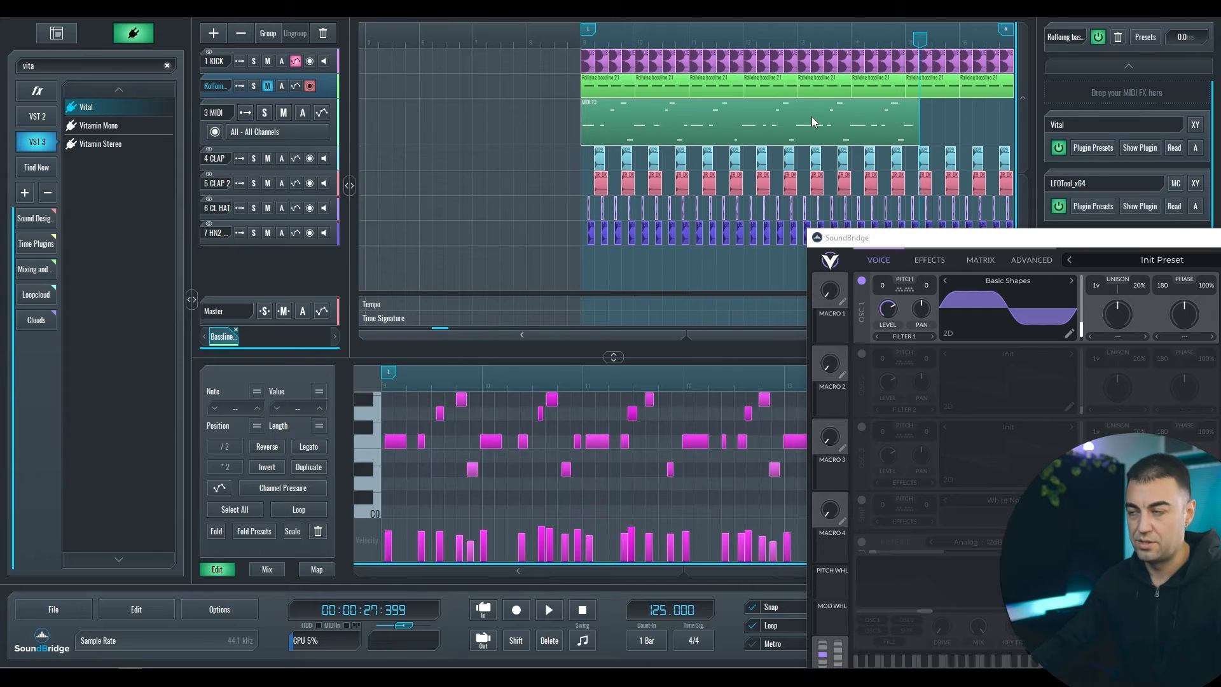
pyautogui.click(803, 124)
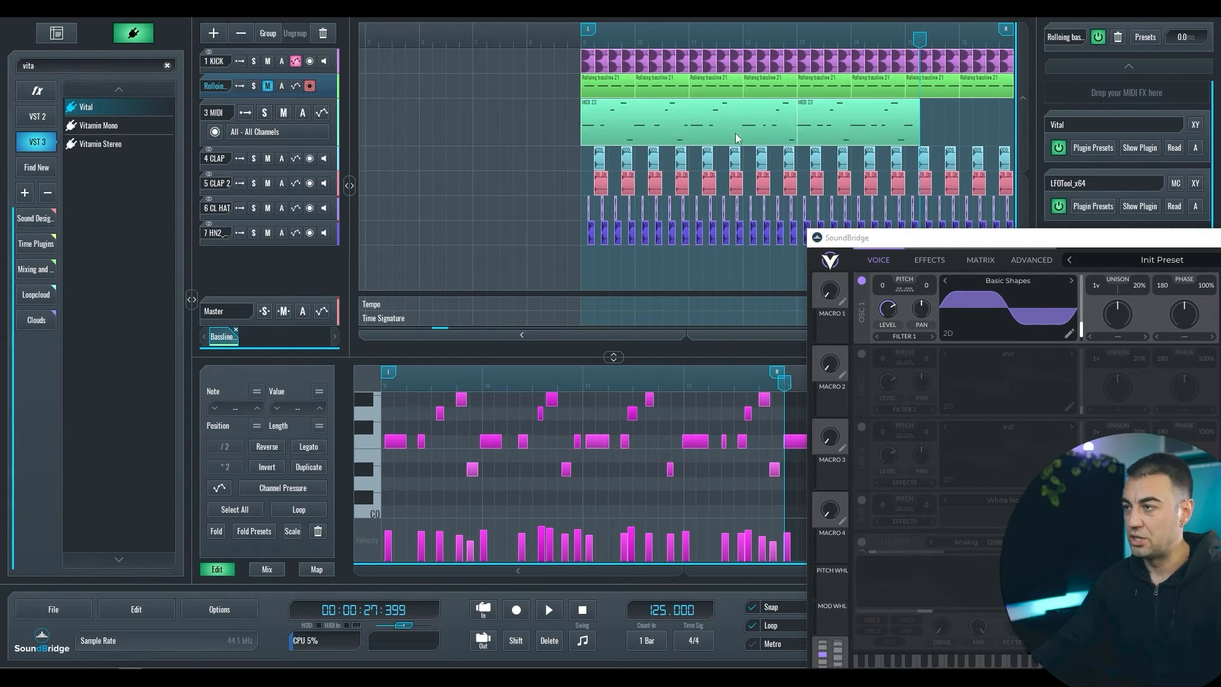
pyautogui.moveTo(837, 131); pyautogui.dragTo(639, 114)
# Play the moved bassline take from the loop start, keeping the synth window clear of the note editor
pyautogui.click(577, 43)
pyautogui.press('space')
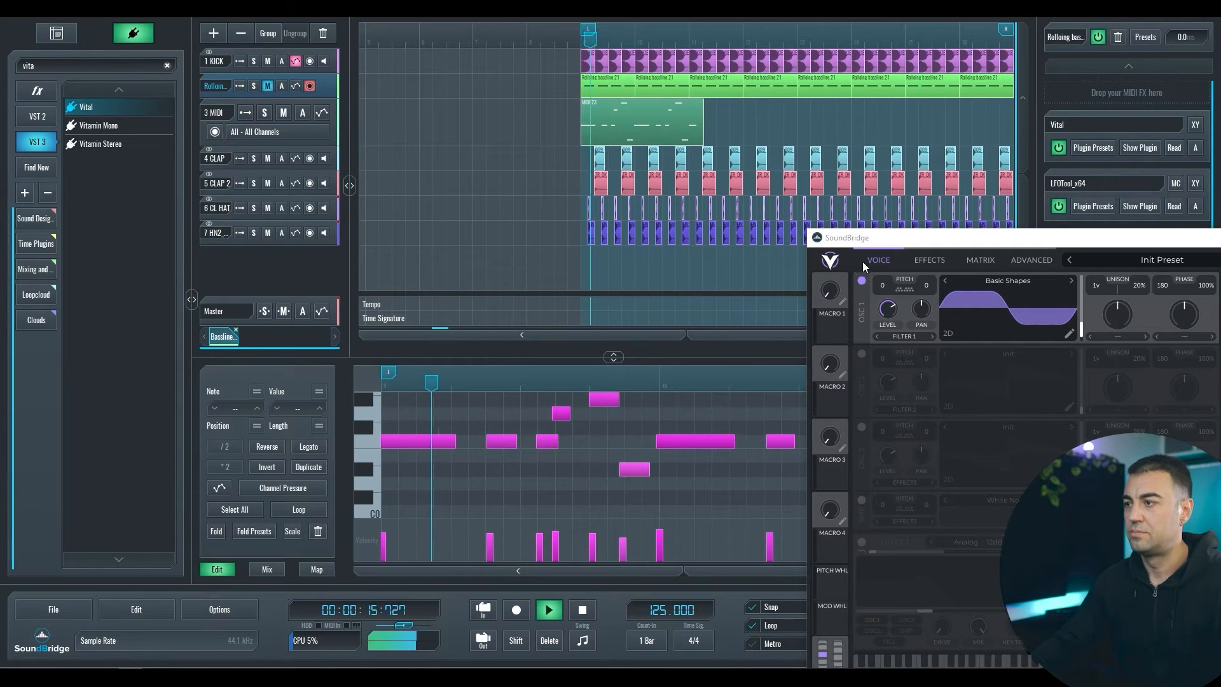
pyautogui.moveTo(915, 238); pyautogui.dragTo(1031, 241)
pyautogui.press('space')
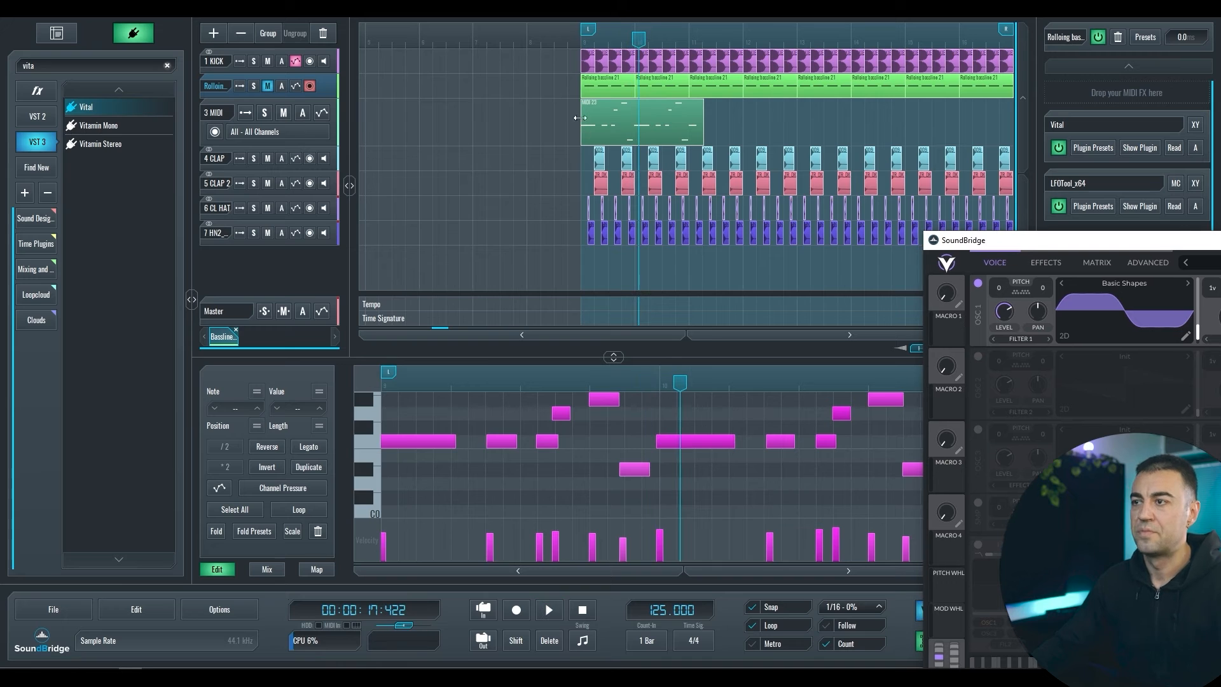
# Quantize all notes of the bassline clip to the 1/16 grid with 0% swing
pyautogui.hotkey('ctrl', 'a')
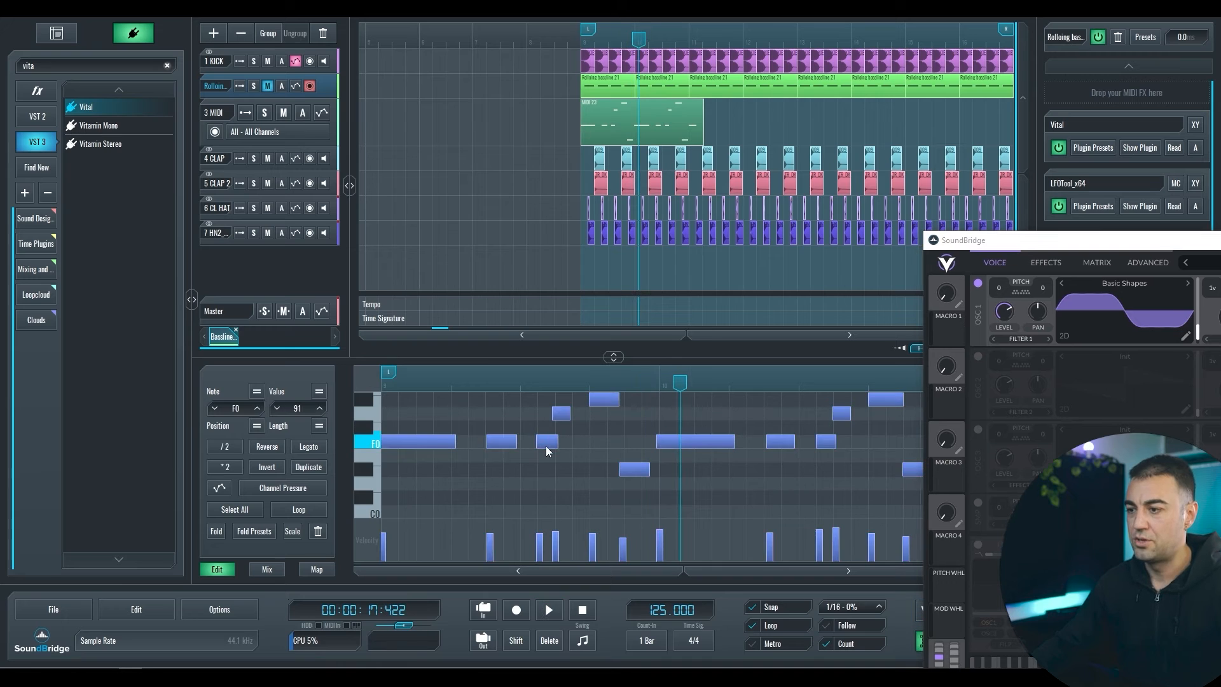
pyautogui.click(581, 642)
pyautogui.click(542, 386)
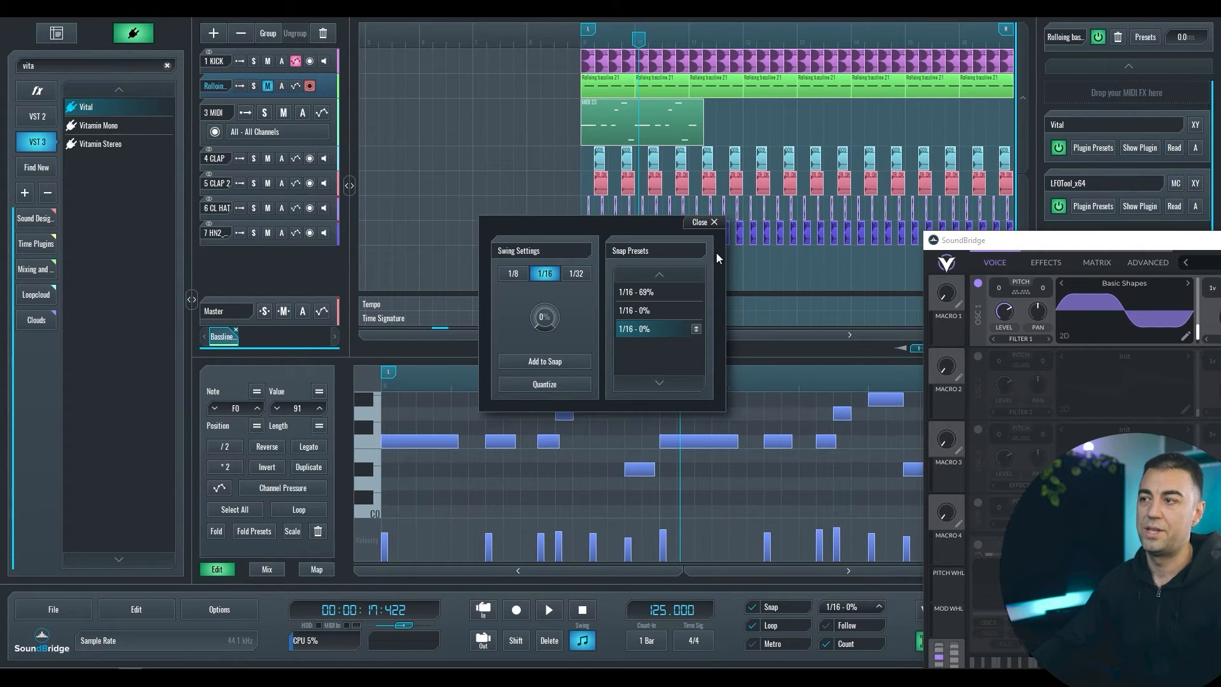
pyautogui.click(705, 222)
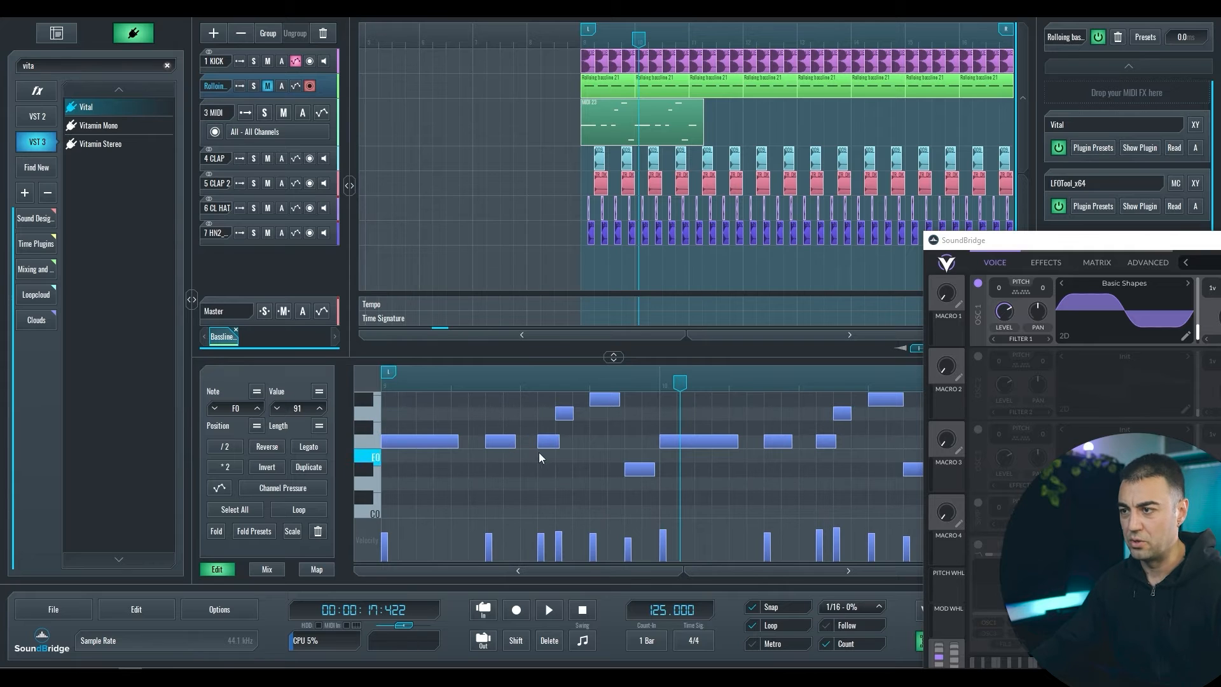
# Play the quantized bassline from the clip start to check its timing
pyautogui.moveTo(419, 376); pyautogui.dragTo(423, 391)
pyautogui.click(420, 385)
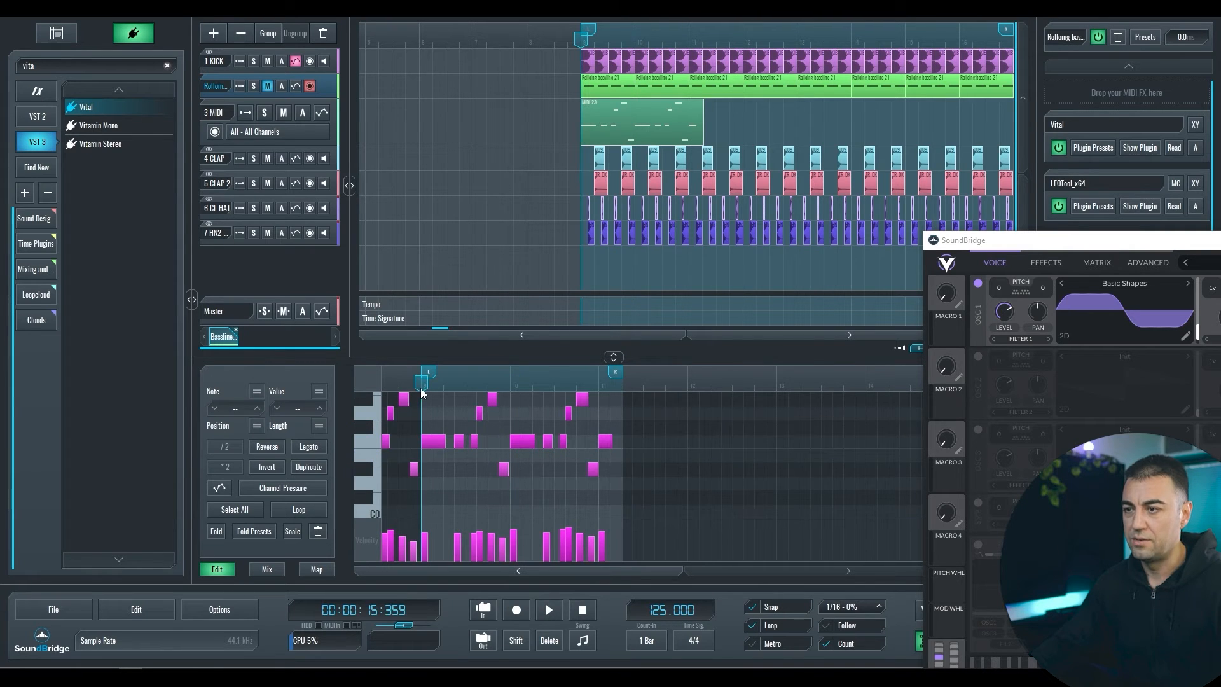
pyautogui.press('space')
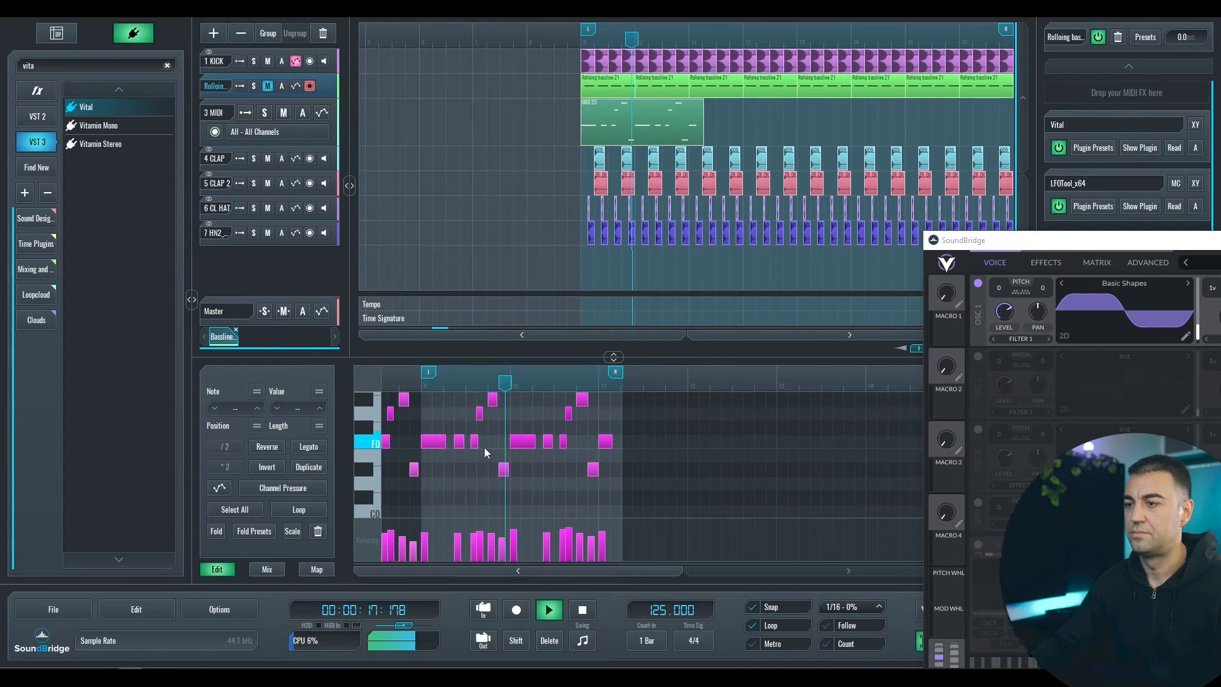
pyautogui.scroll(5, 484, 447)
pyautogui.press('space')
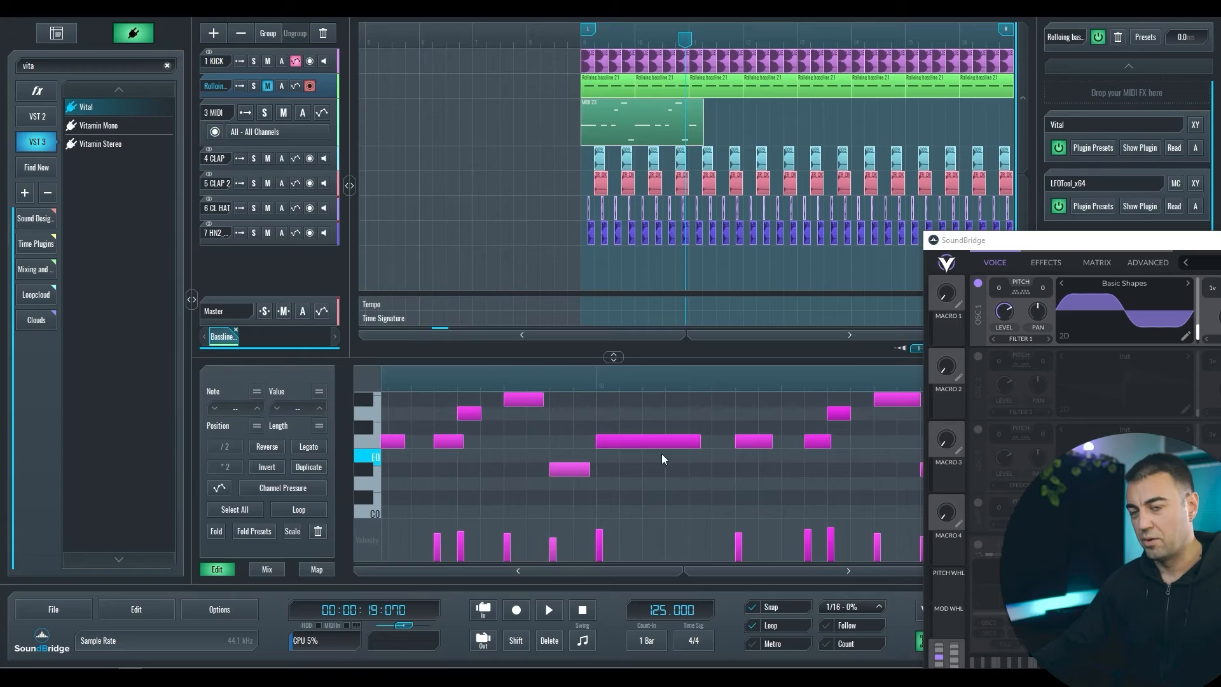
# Shorten the first bar's F0 note before G0 so it ends where G0 begins, and enlarge the note editor
pyautogui.scroll(-3, 610, 445)
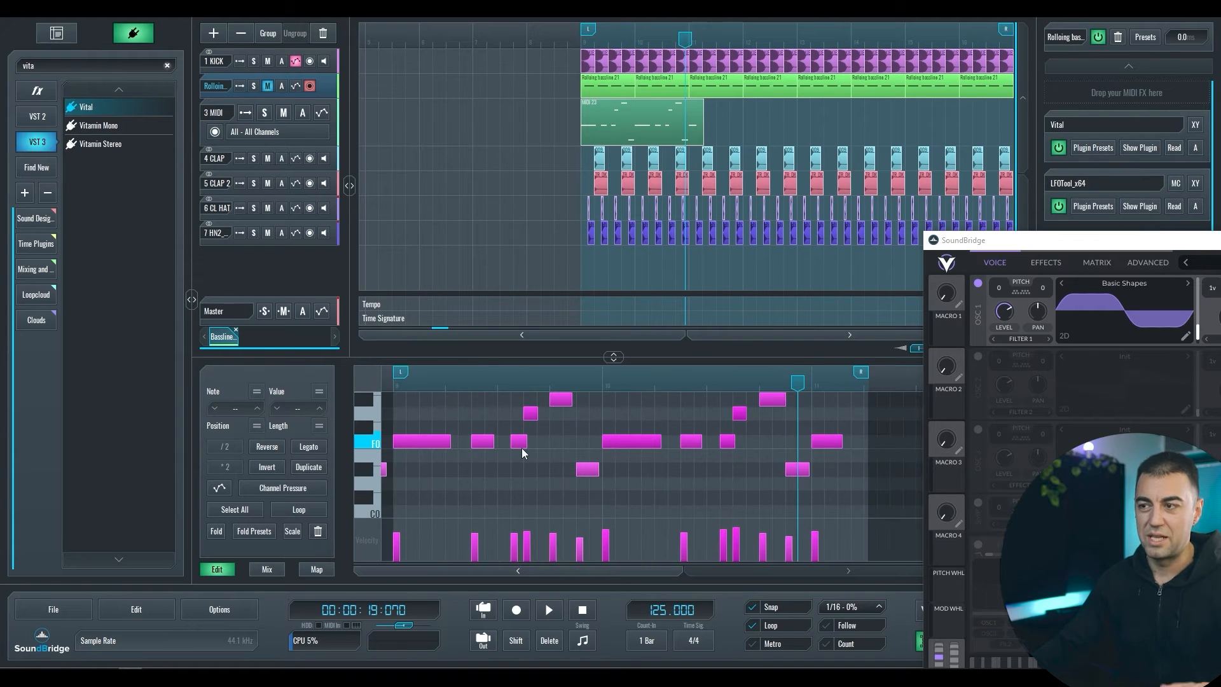
pyautogui.scroll(3, 527, 460)
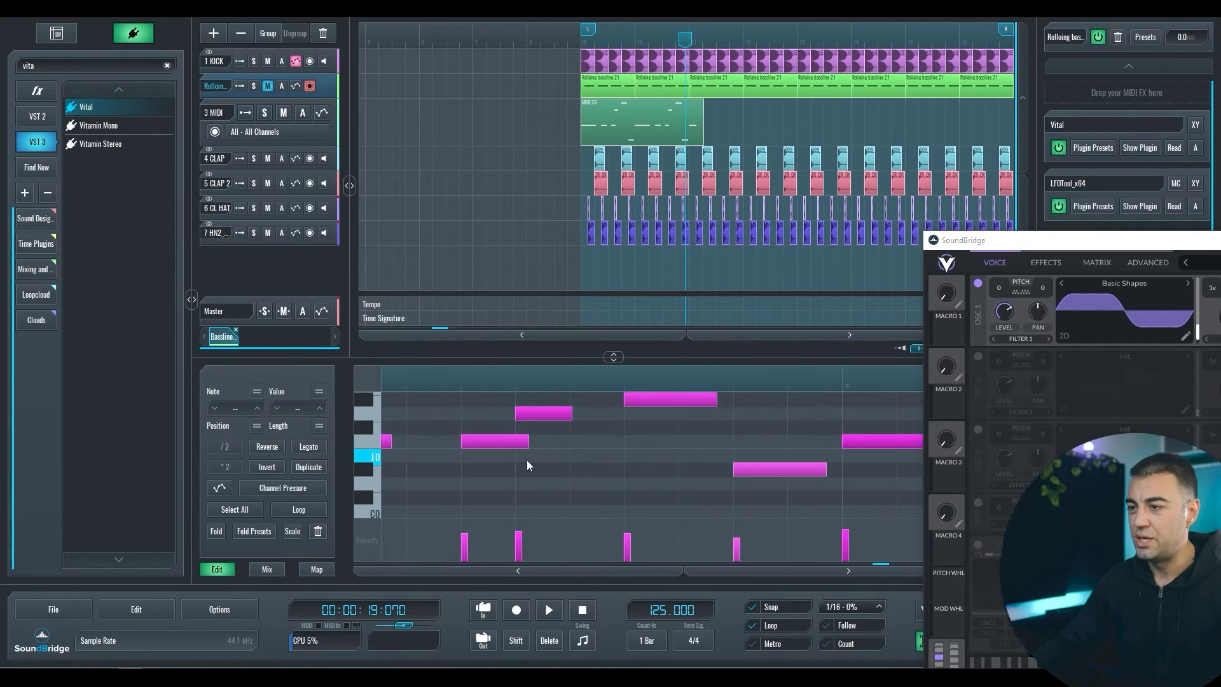
pyautogui.moveTo(527, 442); pyautogui.dragTo(513, 443)
pyautogui.scroll(-3, 646, 468)
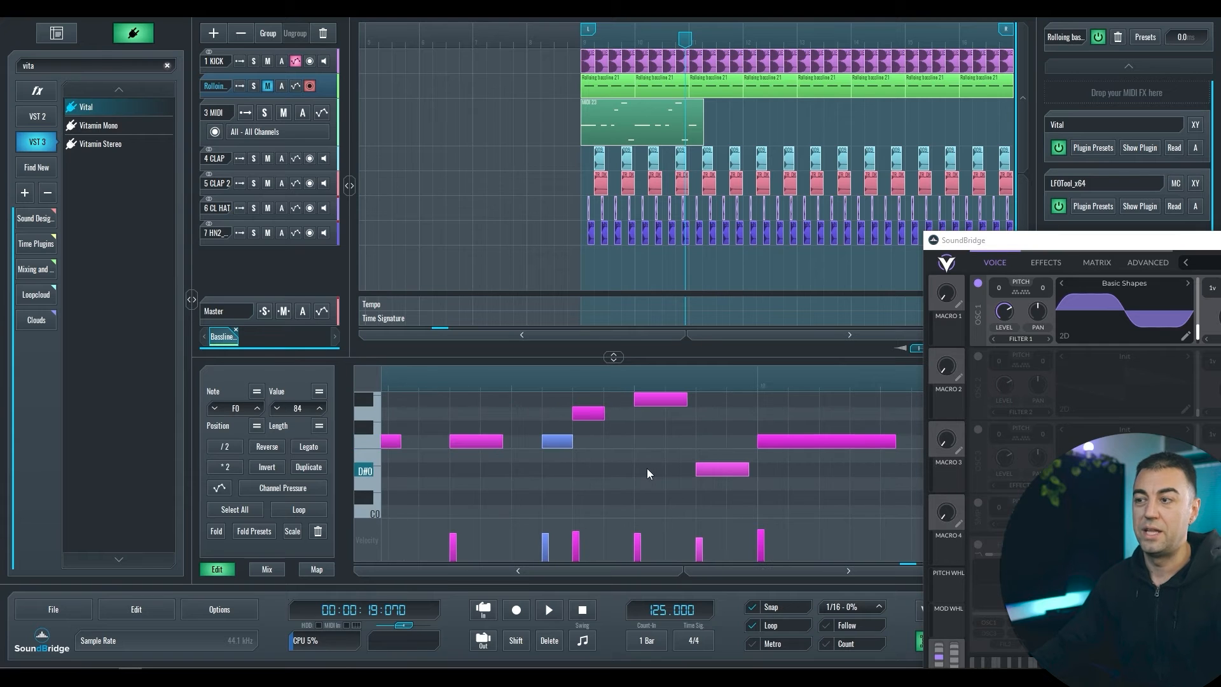
pyautogui.scroll(-2, 562, 474)
pyautogui.moveTo(613, 357); pyautogui.dragTo(613, 253)
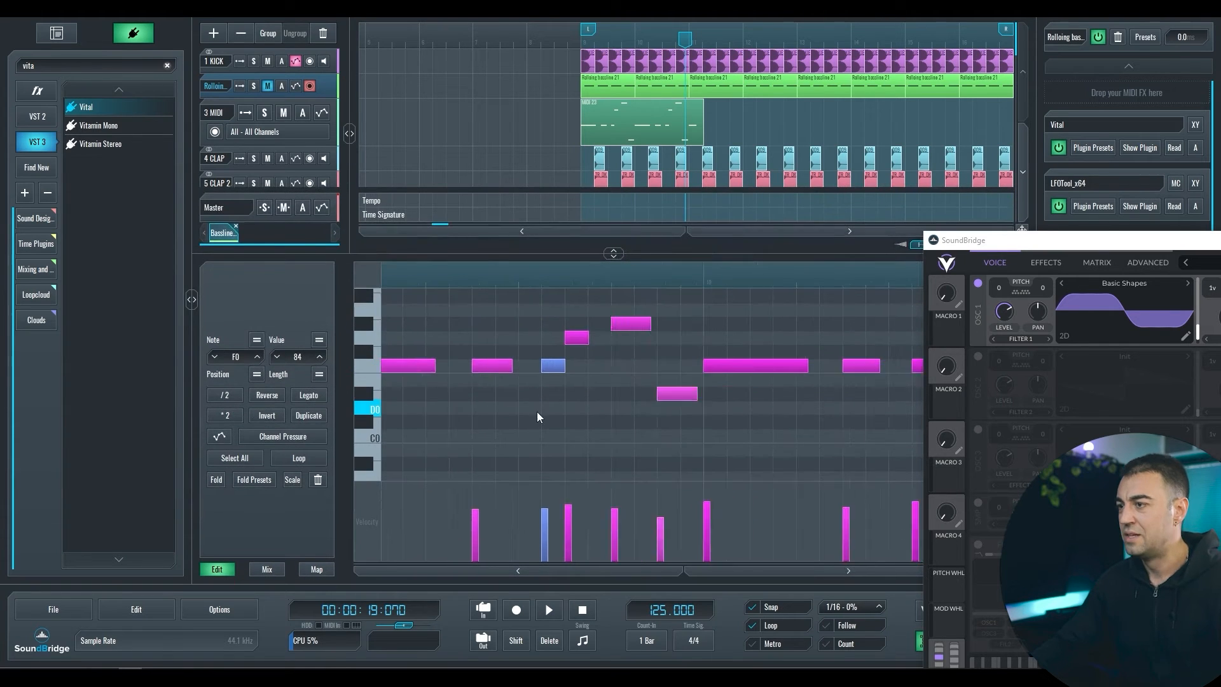
# Shorten the second bar's F0 note before G0 and extend the first bar's D#0 note to meet the following note
pyautogui.scroll(-3, 560, 422)
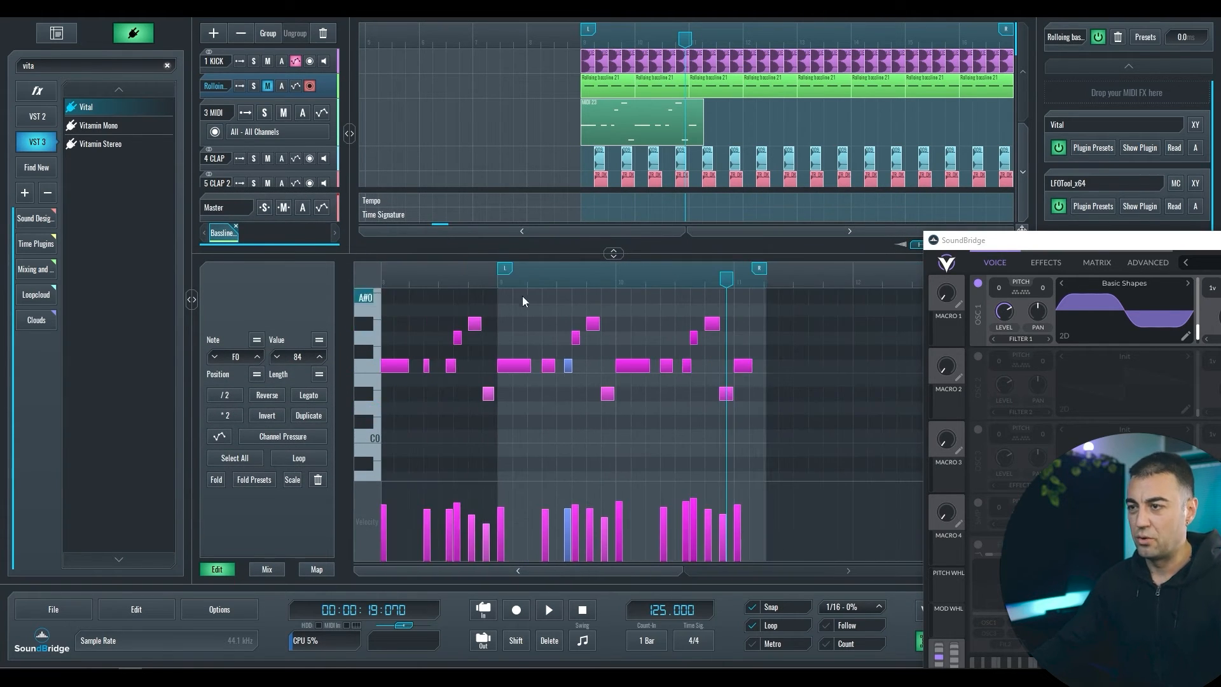
pyautogui.click(493, 280)
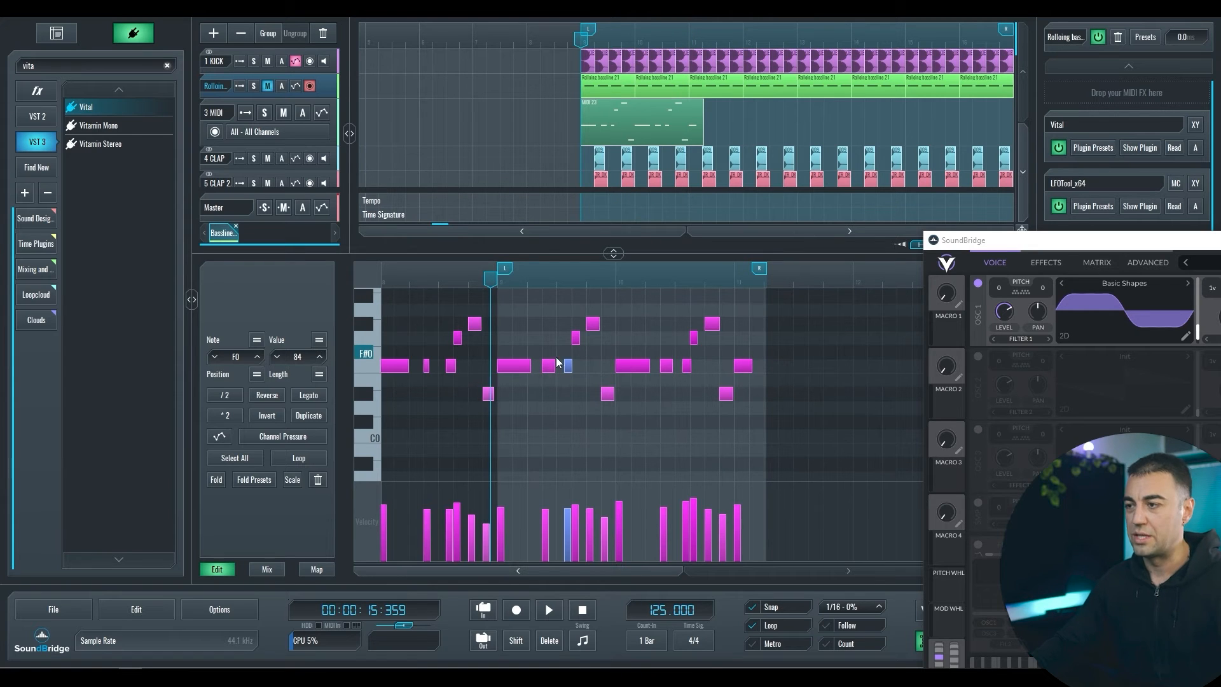
pyautogui.scroll(3, 581, 353)
pyautogui.moveTo(990, 241); pyautogui.dragTo(1192, 227)
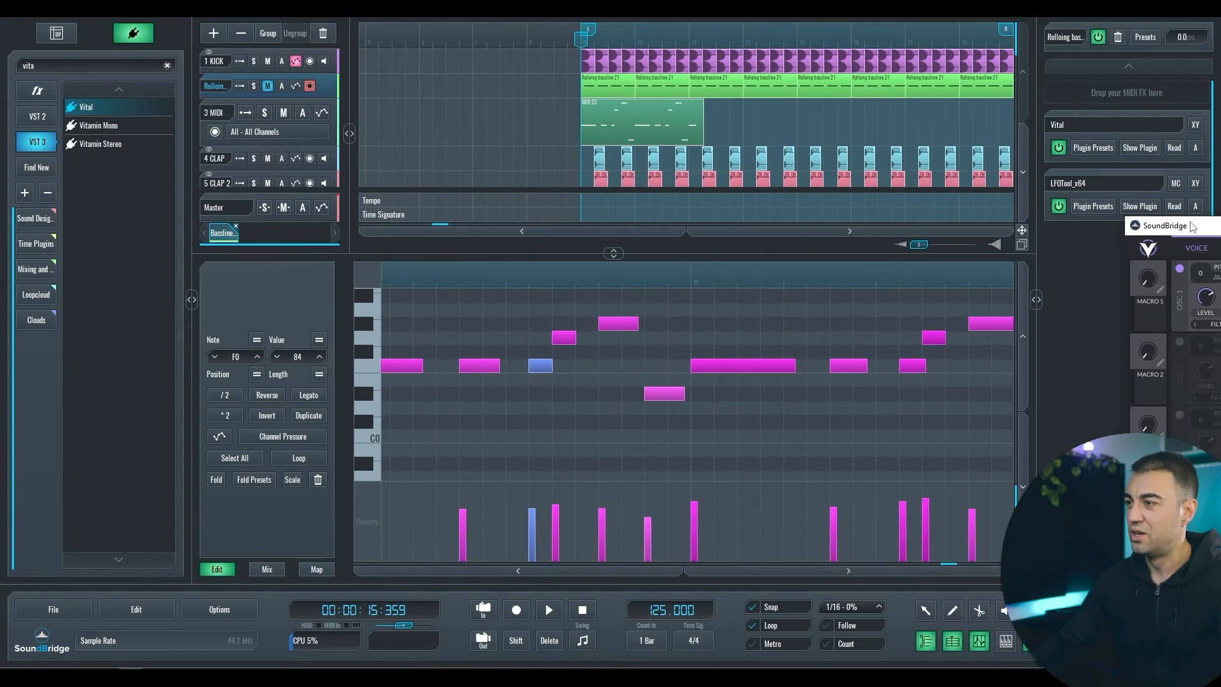
pyautogui.click(919, 366)
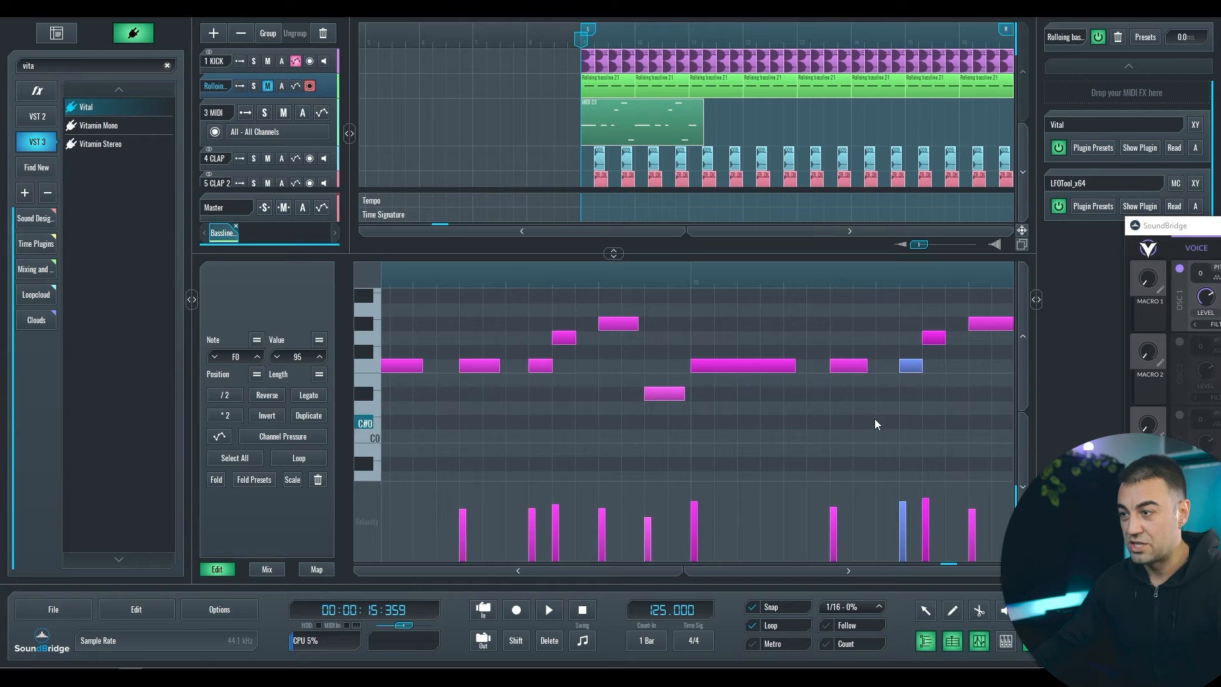
pyautogui.click(719, 399)
pyautogui.click(684, 394)
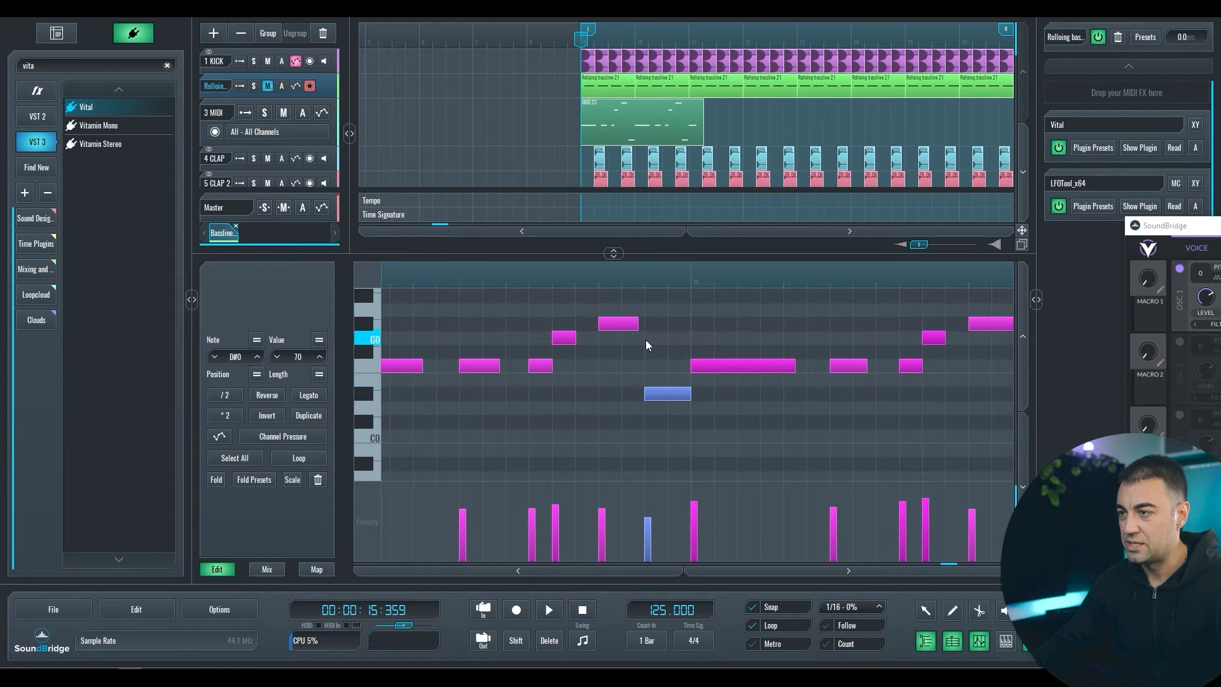
# Play back the bassline with the adjusted note lengths through the end of its second bar
pyautogui.press('space')
pyautogui.click(632, 376)
pyautogui.scroll(-3, 632, 377)
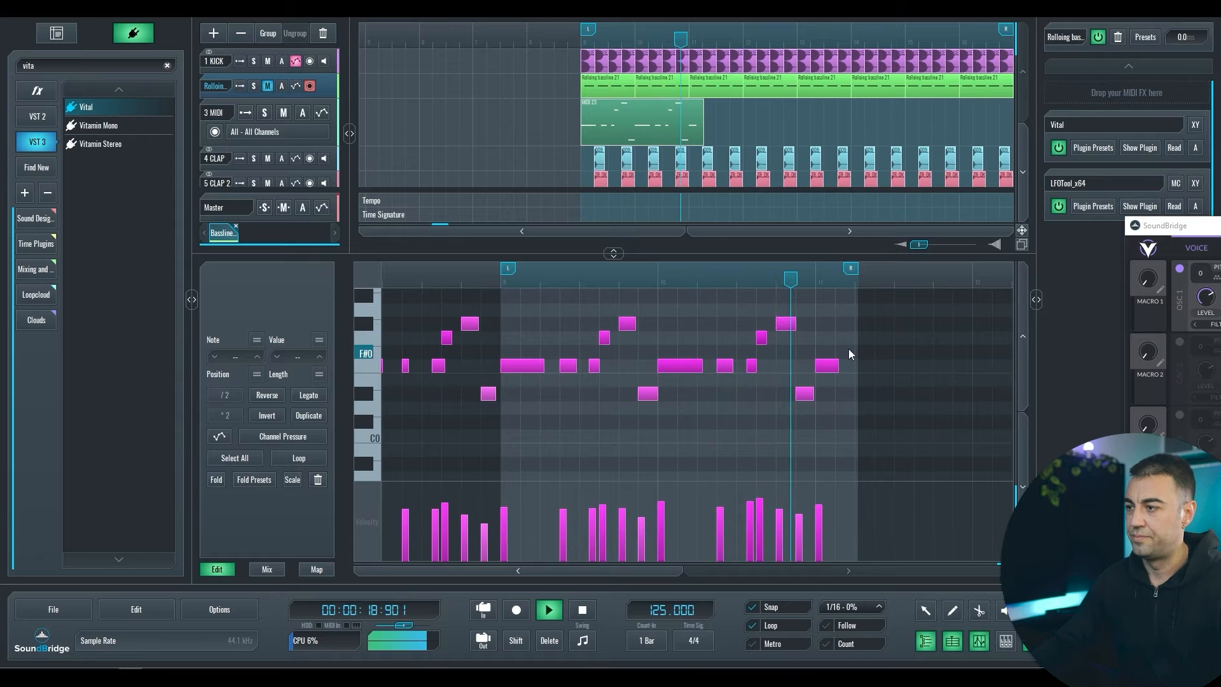
pyautogui.press('space')
# Delete the extra F0 note after the second bar and trim the clip's end to two bars
pyautogui.click(827, 366)
pyautogui.press('Delete')
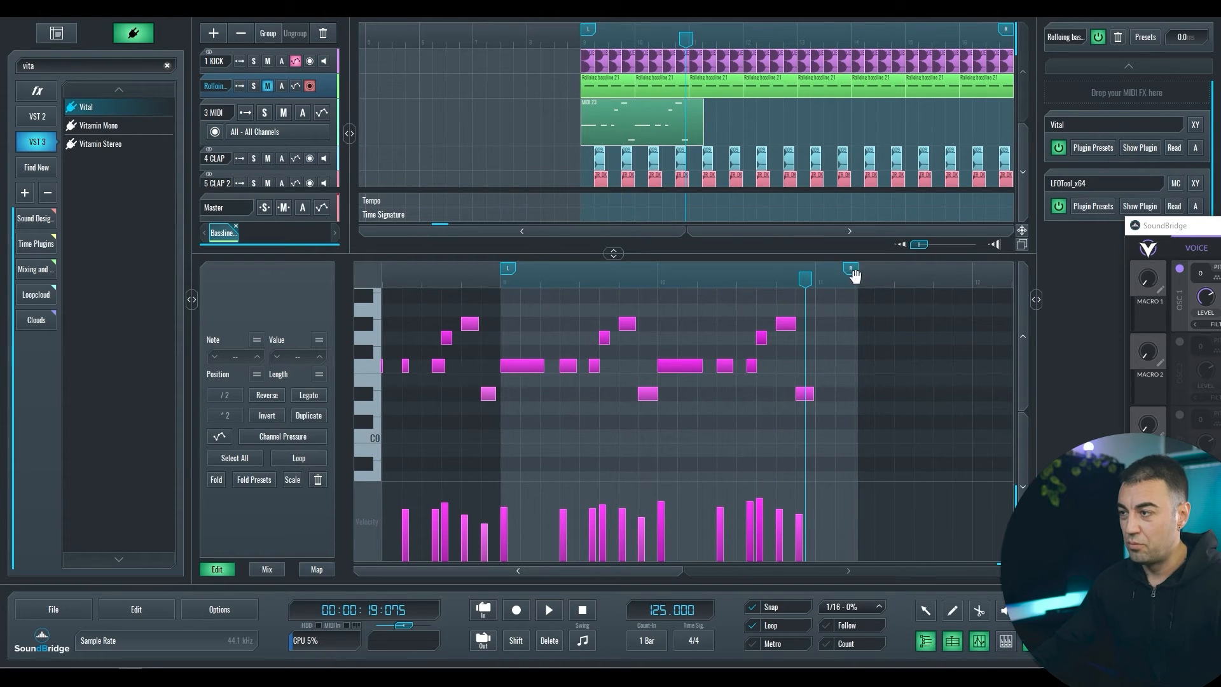
pyautogui.moveTo(853, 273)
pyautogui.mouseDown()
pyautogui.moveTo(812, 270)
pyautogui.moveTo(812, 284)
pyautogui.mouseUp()
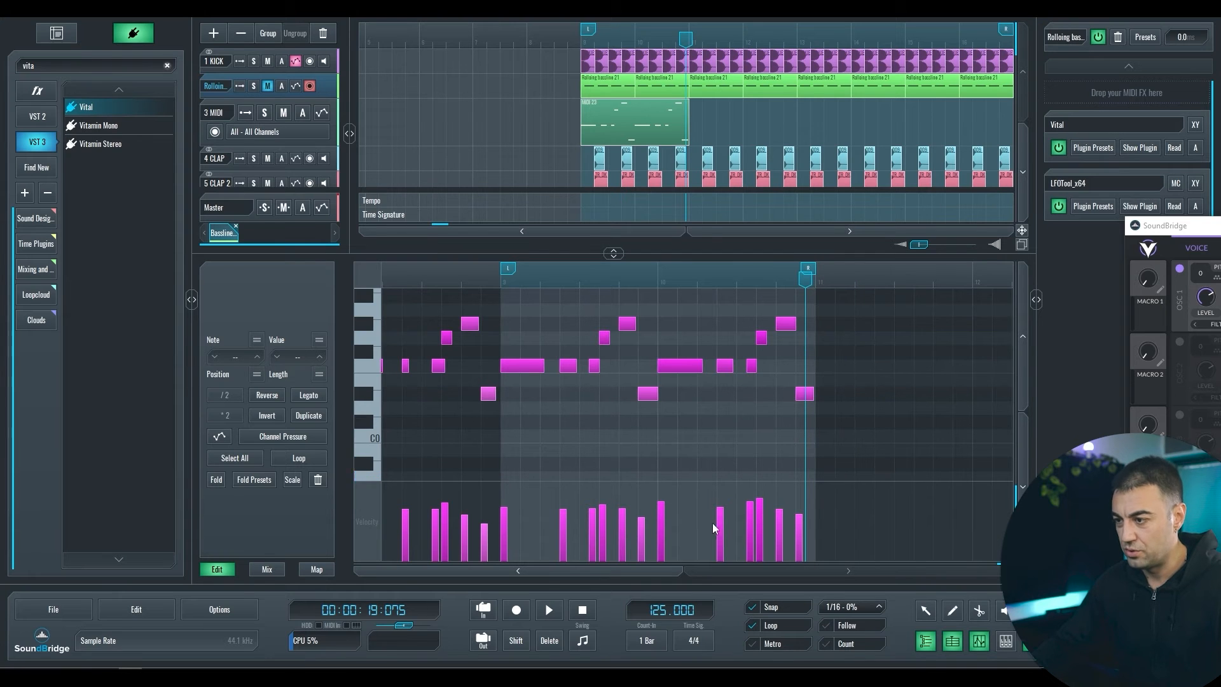
# Quantize all notes of the bassline using the 1/16 snap preset with 69% swing
pyautogui.click(582, 641)
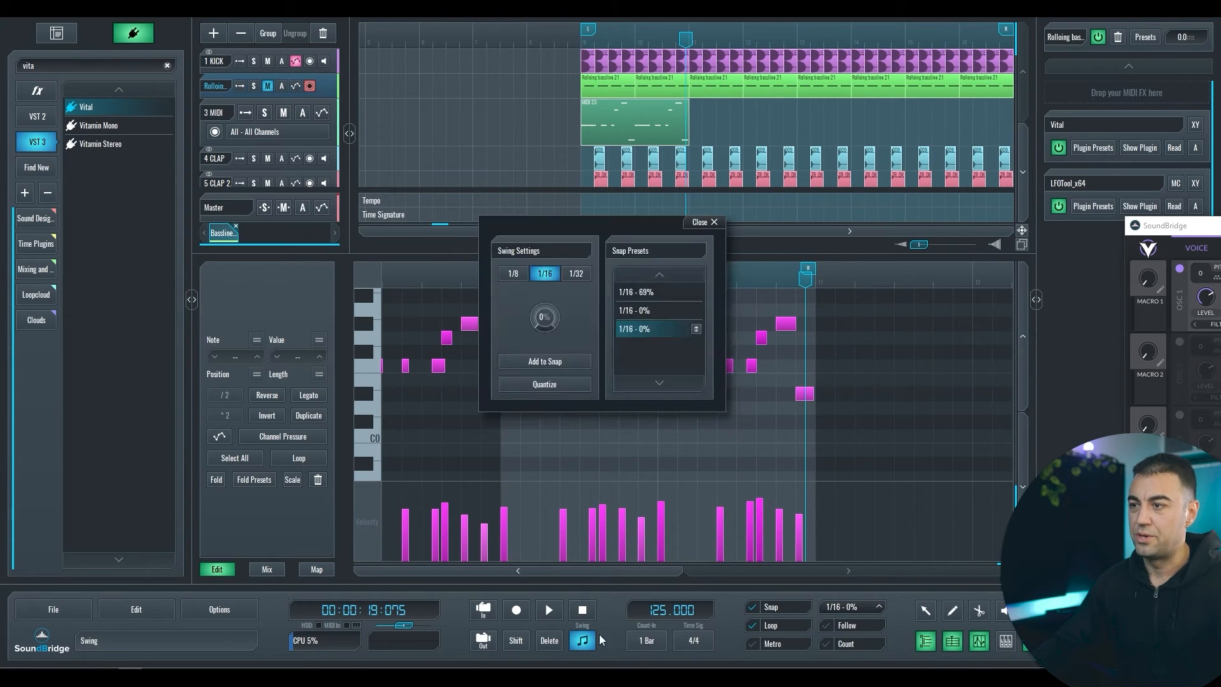
pyautogui.click(645, 291)
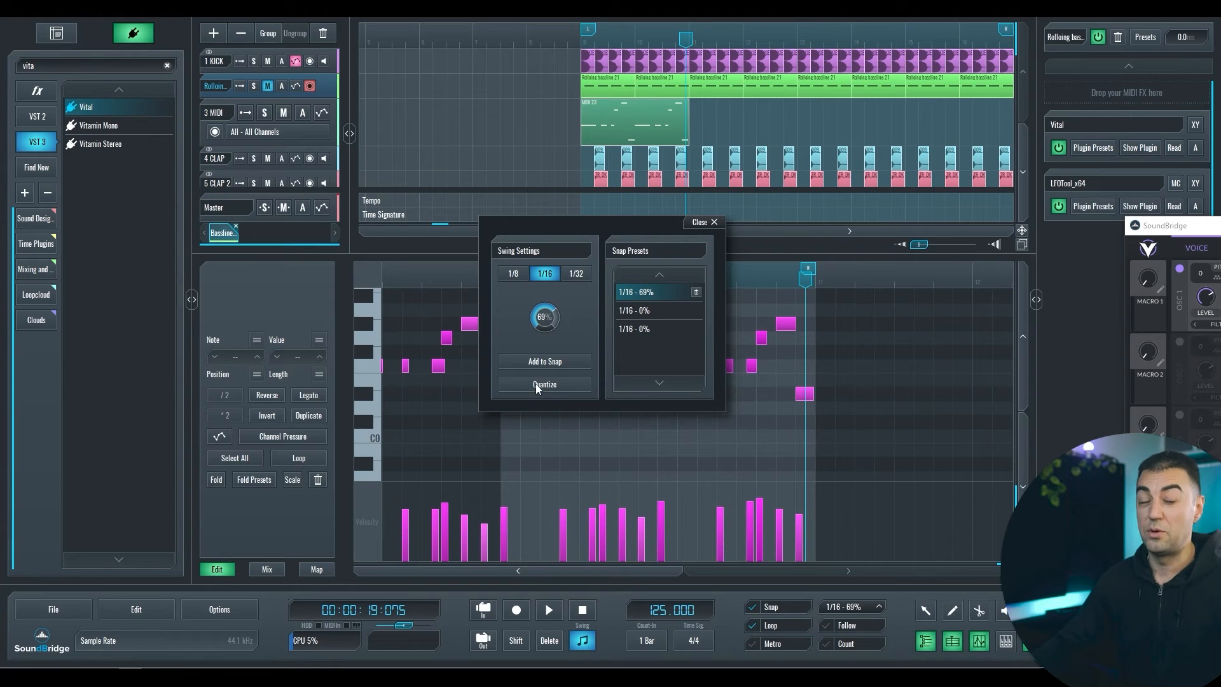
pyautogui.hotkey('ctrl', 'a')
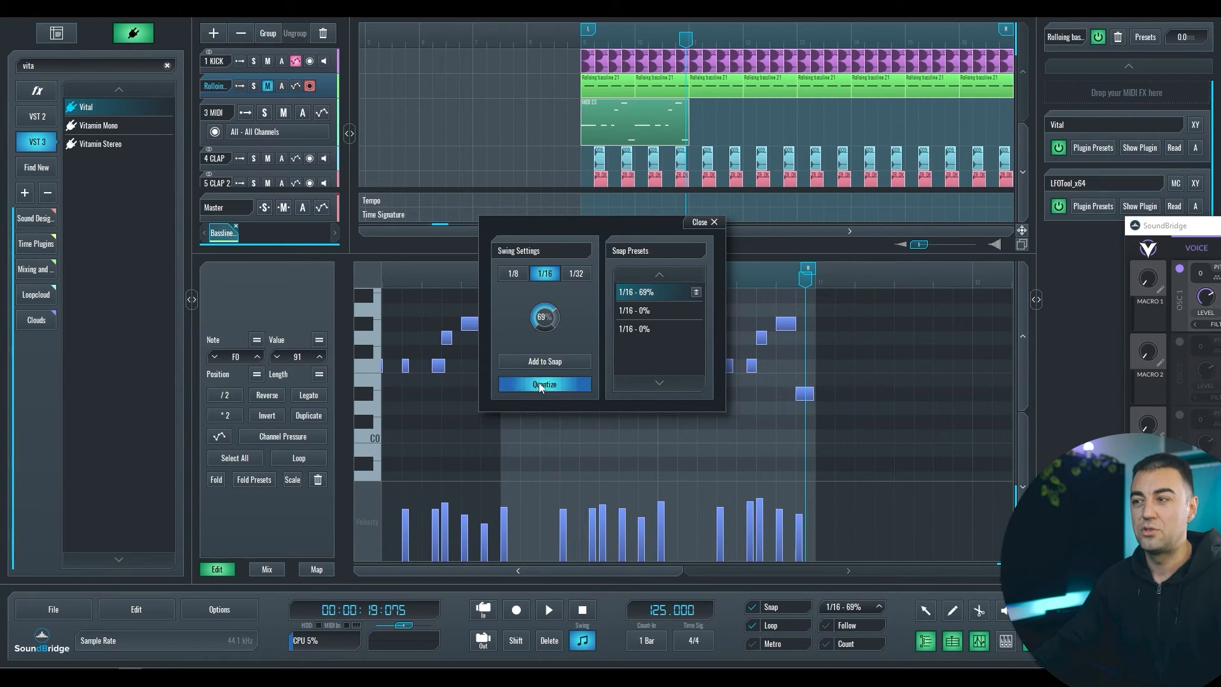
pyautogui.click(539, 385)
pyautogui.click(713, 223)
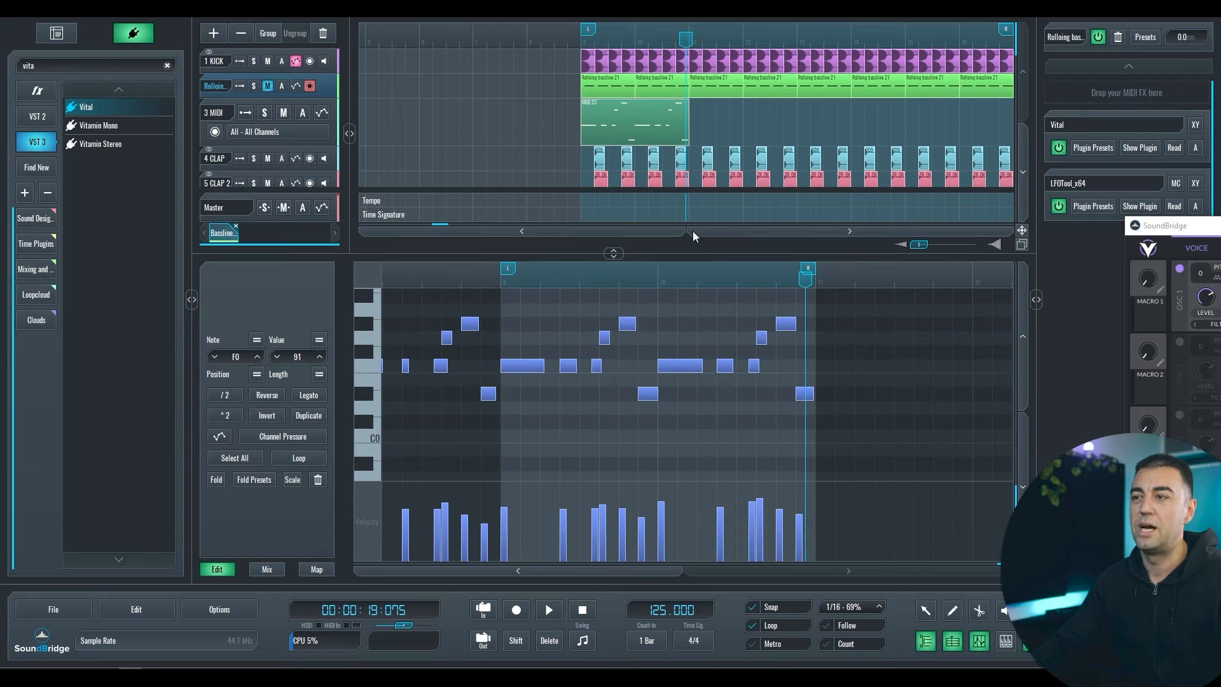
# Play the swung bassline from the clip start and check the whole pattern
pyautogui.click(498, 284)
pyautogui.press('space')
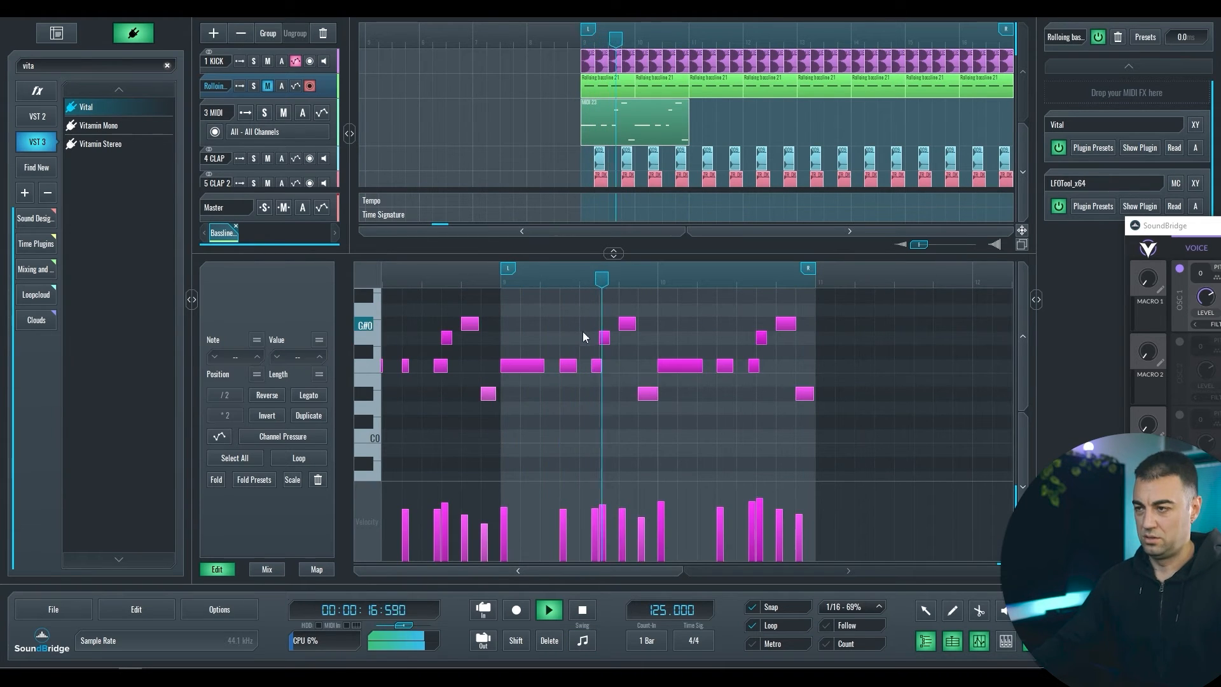
pyautogui.scroll(-4, 583, 337)
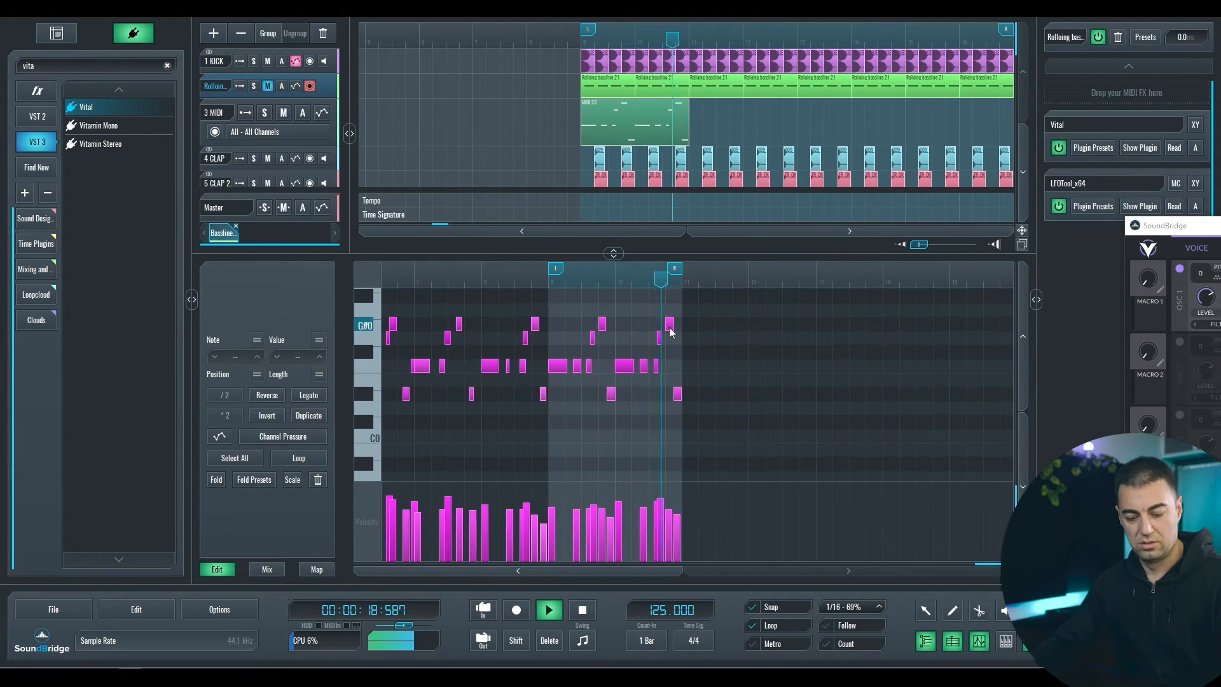
# Duplicate the two-bar bassline clip three times to fill the loop range in the arrangement, and play the loop
pyautogui.press('e')
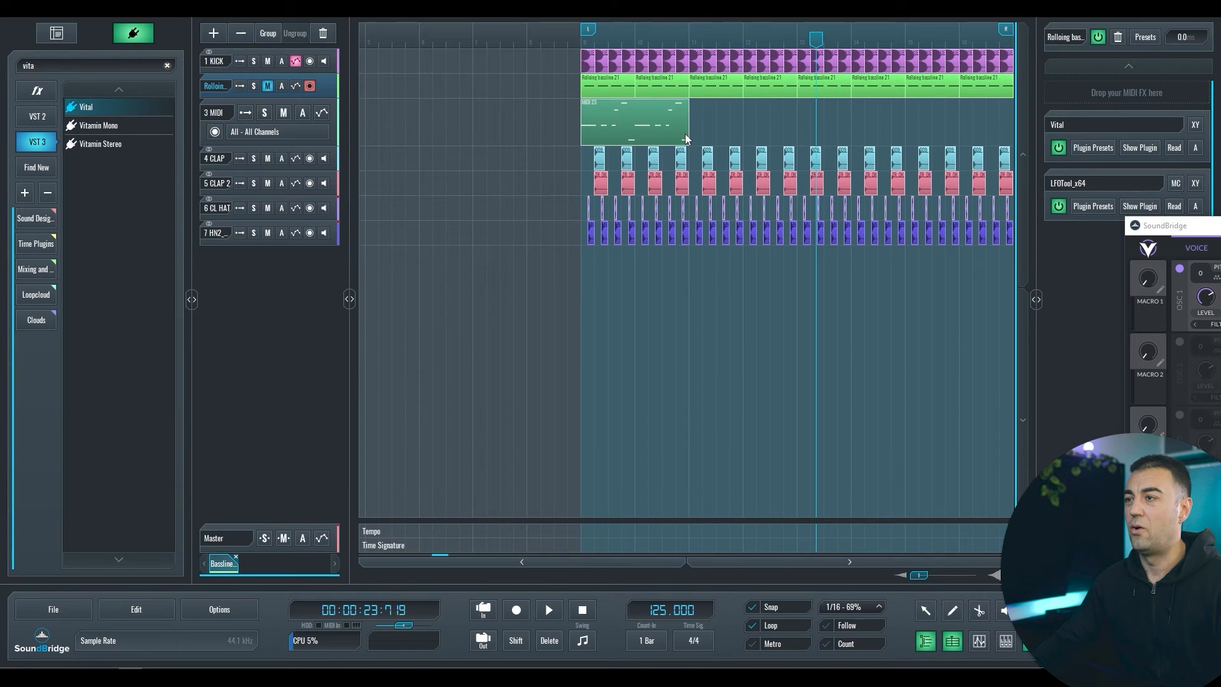
pyautogui.hotkey('ctrl', 'd')
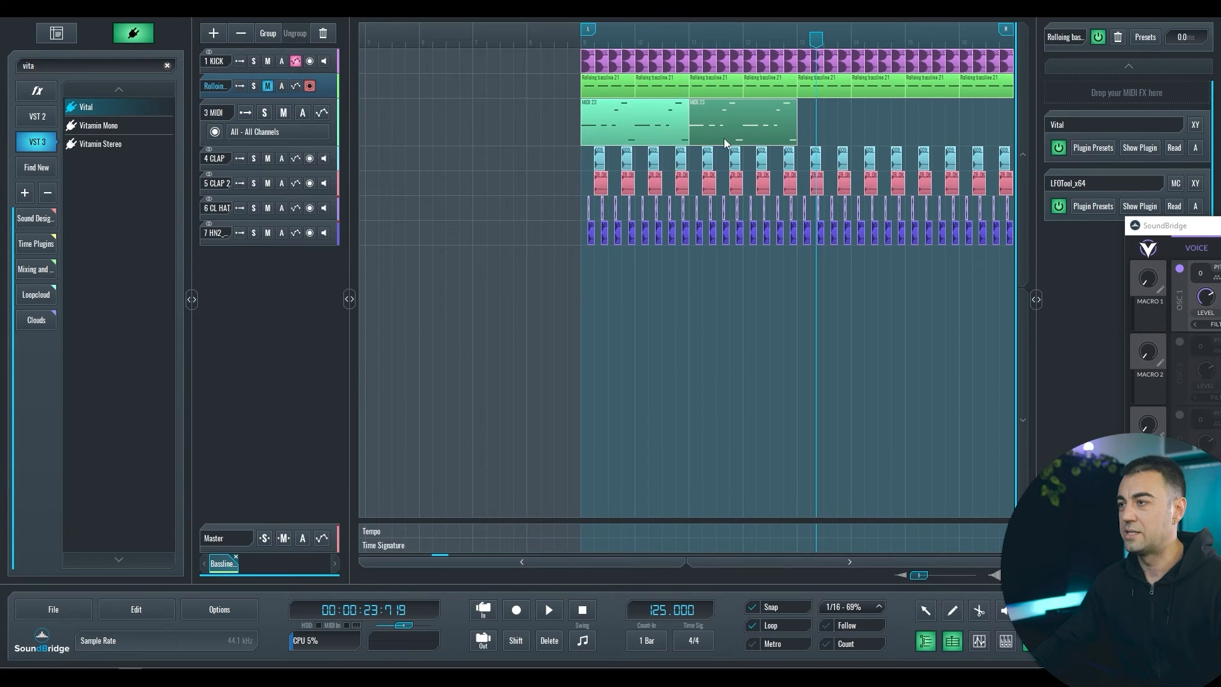
pyautogui.hotkey('ctrl', 'd')
pyautogui.hotkey('ctrl', 'd')
pyautogui.scroll(-6, 724, 144)
pyautogui.press('space')
pyautogui.scroll(7, 442, 159)
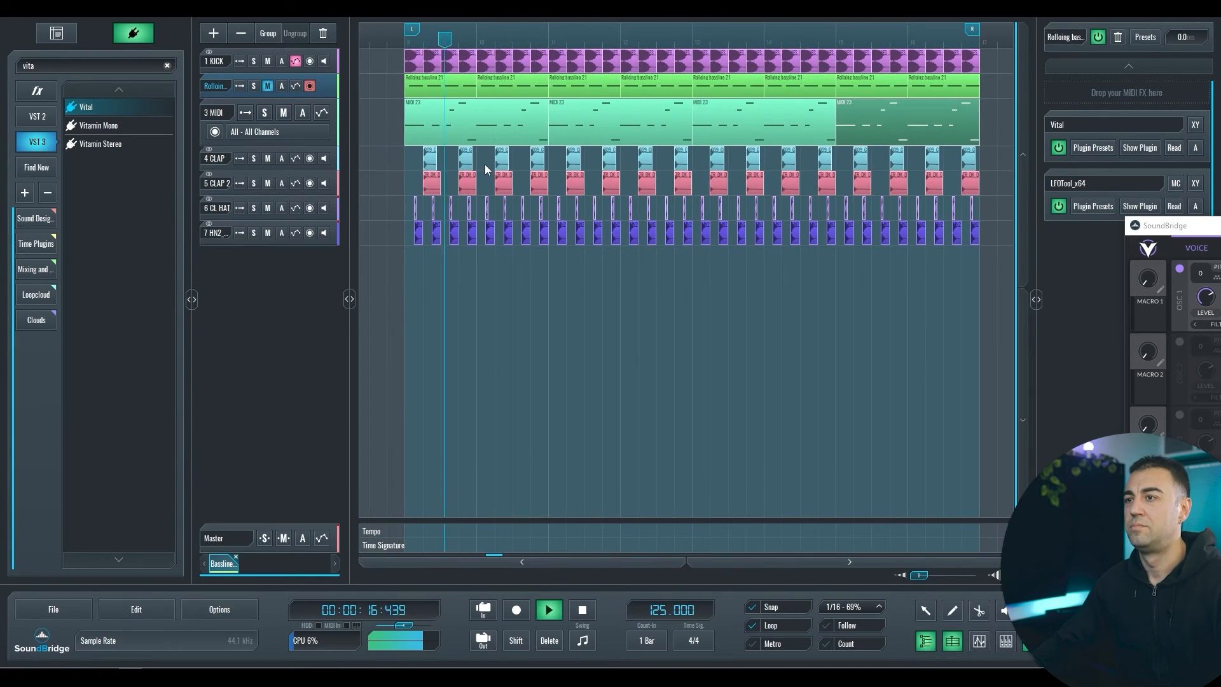
pyautogui.press('space')
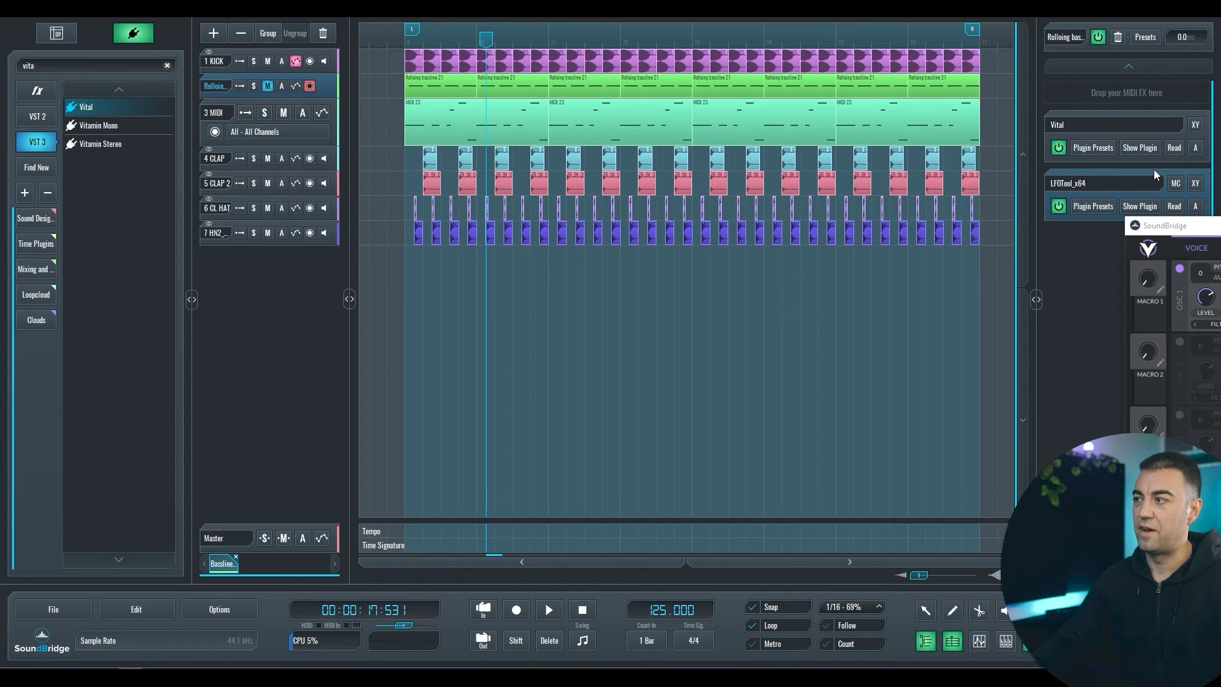
# Lower the LFO volume amount in the 3 MIDI track's LFOTool to 56 during playback, then close that plugin window
pyautogui.click(332, 131)
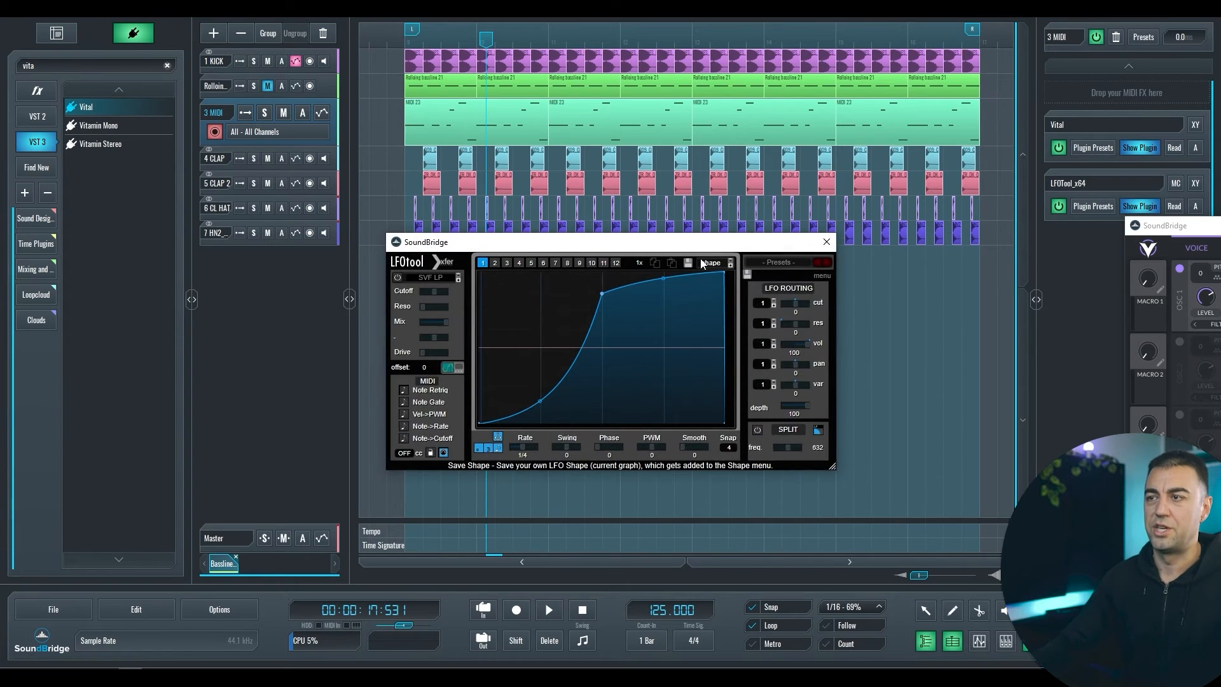
pyautogui.press('space')
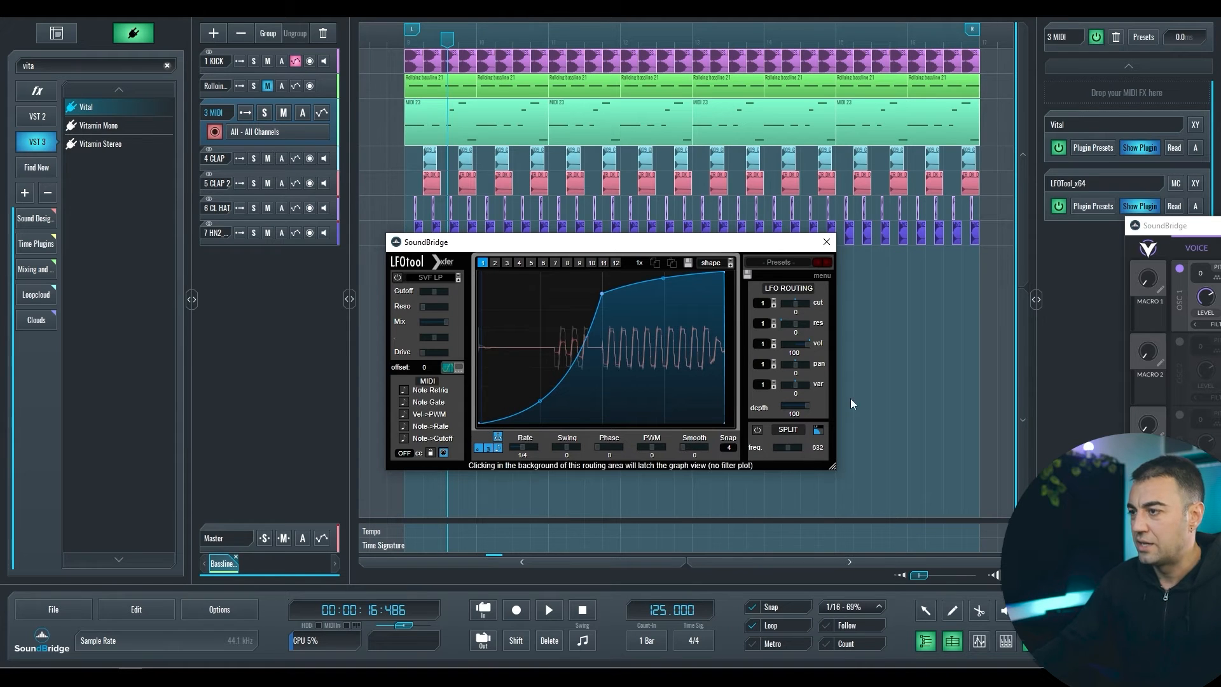
pyautogui.moveTo(795, 360); pyautogui.dragTo(790, 368)
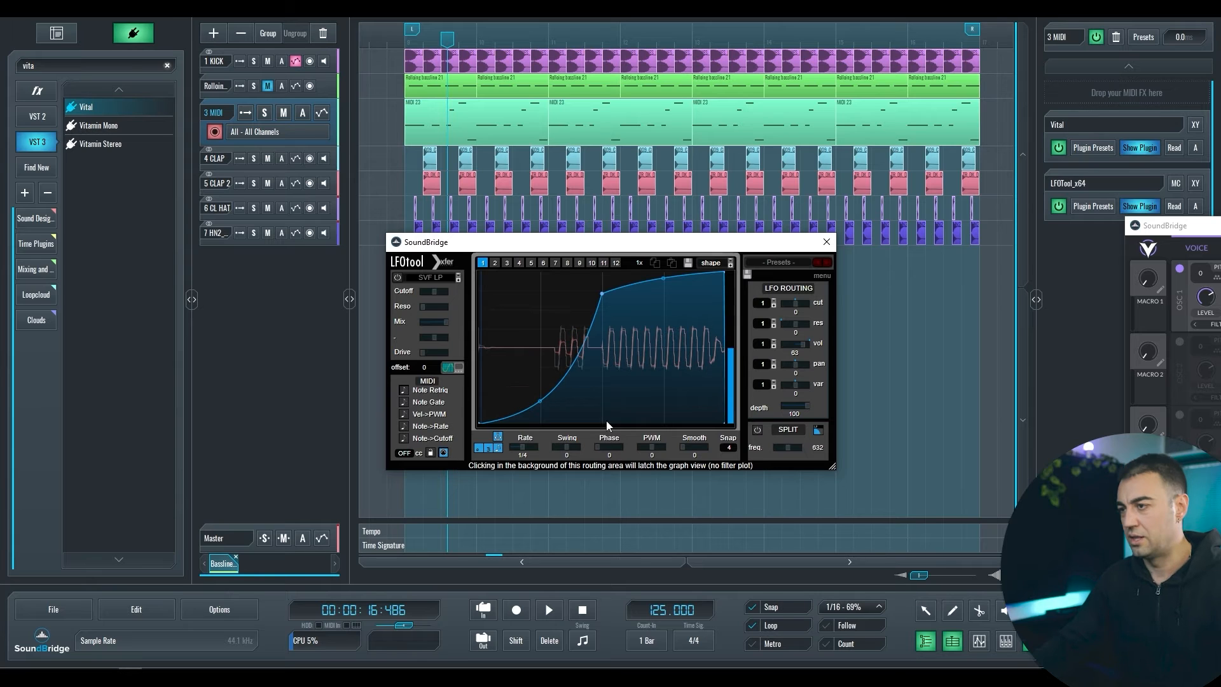
pyautogui.press('space')
pyautogui.moveTo(794, 349); pyautogui.dragTo(794, 357)
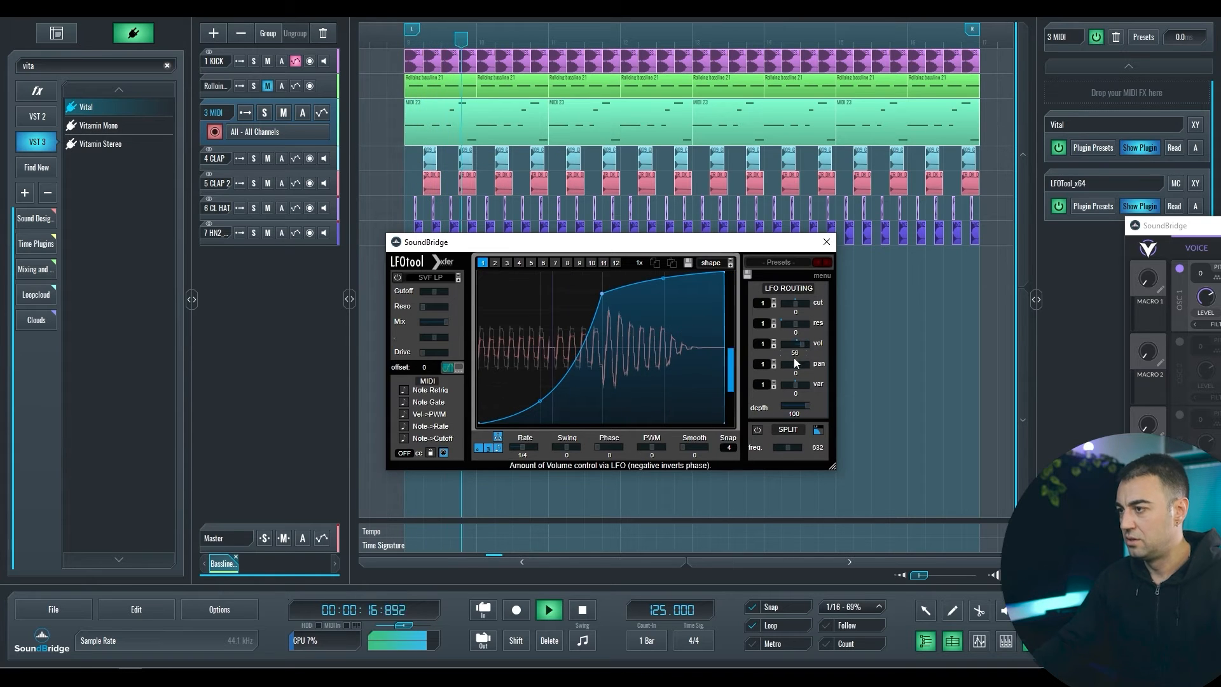
pyautogui.click(826, 241)
pyautogui.press('space')
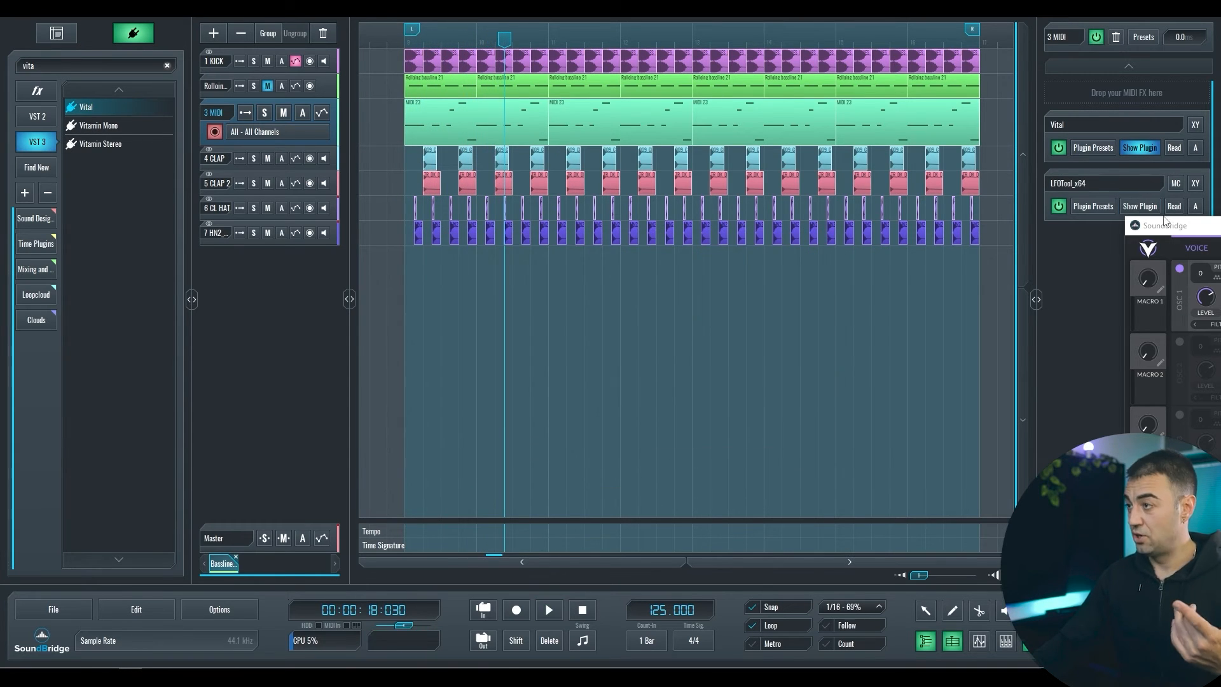
# Enable Vital's Distortion effect with the Soft Clip type and raise its drive while the bassline plays
pyautogui.moveTo(1182, 226); pyautogui.dragTo(879, 219)
pyautogui.moveTo(1153, 224); pyautogui.dragTo(450, 58)
pyautogui.click(271, 74)
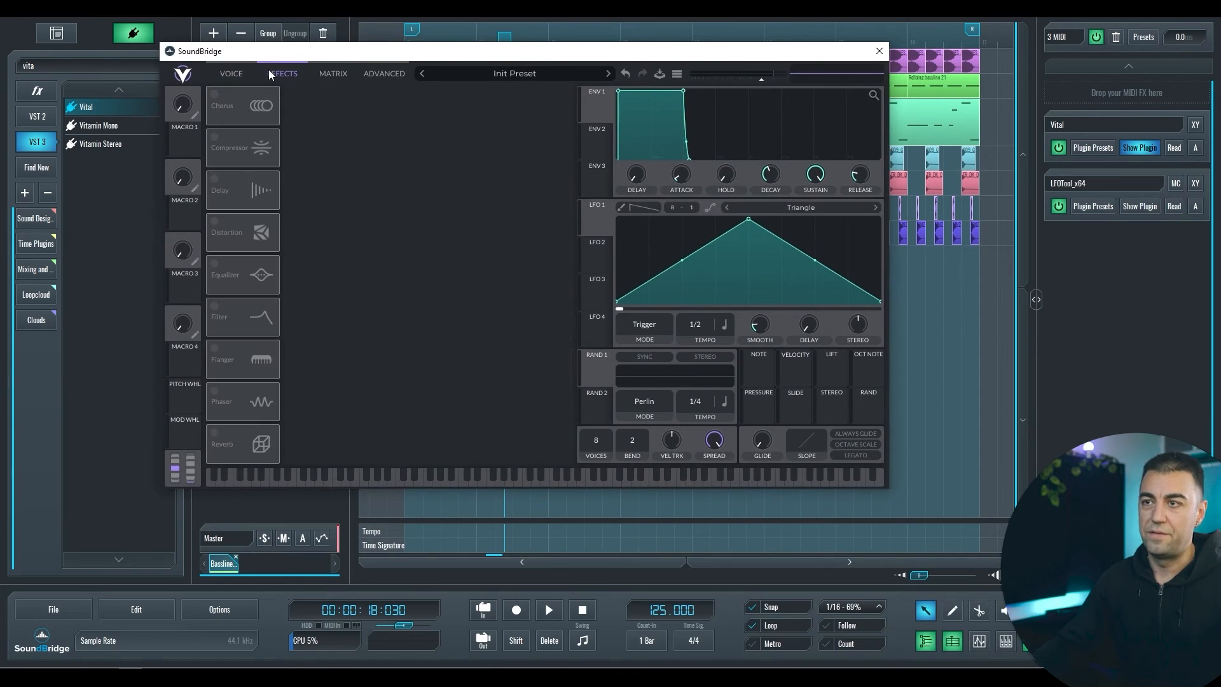
pyautogui.click(219, 228)
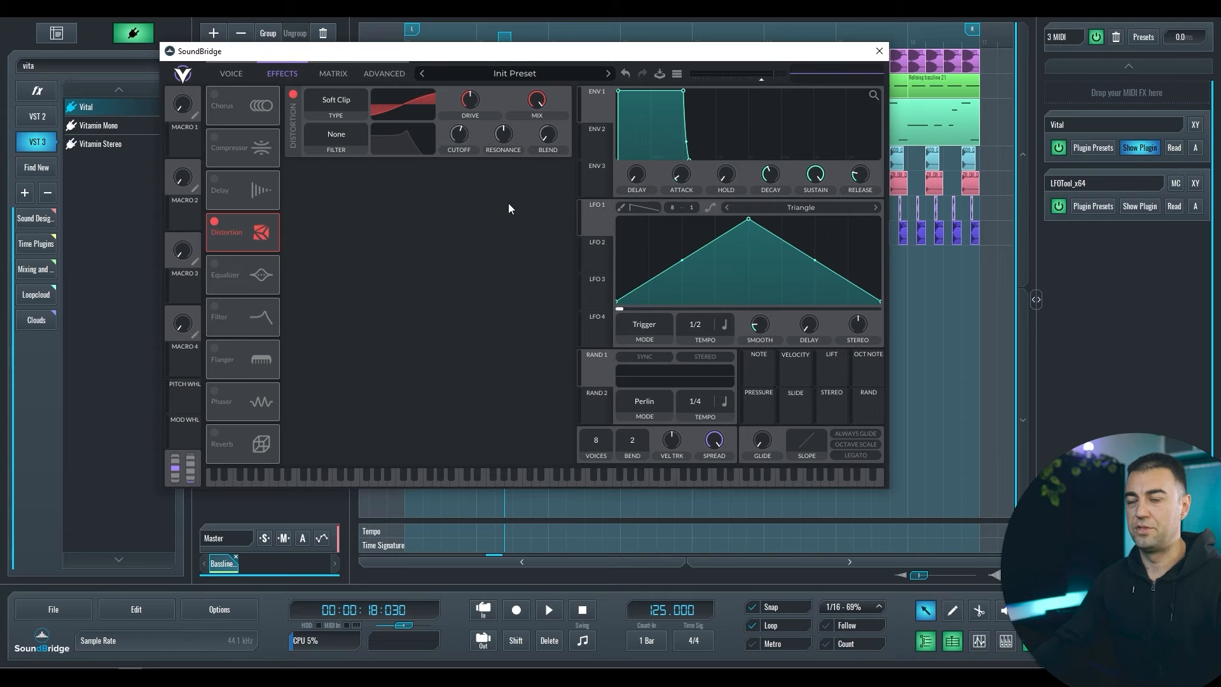
pyautogui.press('space')
pyautogui.moveTo(470, 102); pyautogui.dragTo(480, 85)
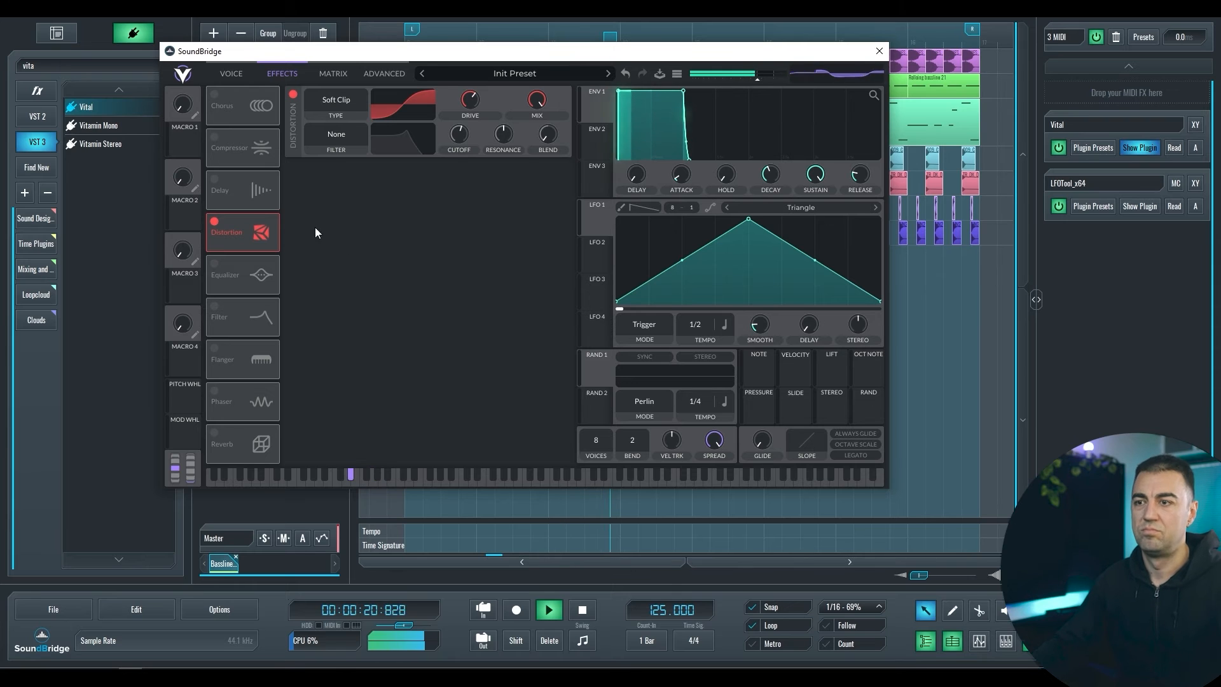
pyautogui.press('space')
# Turn on oscillator 2 in Vital and set oscillator 1's wave morph type to FM <- Osc 2
pyautogui.click(238, 77)
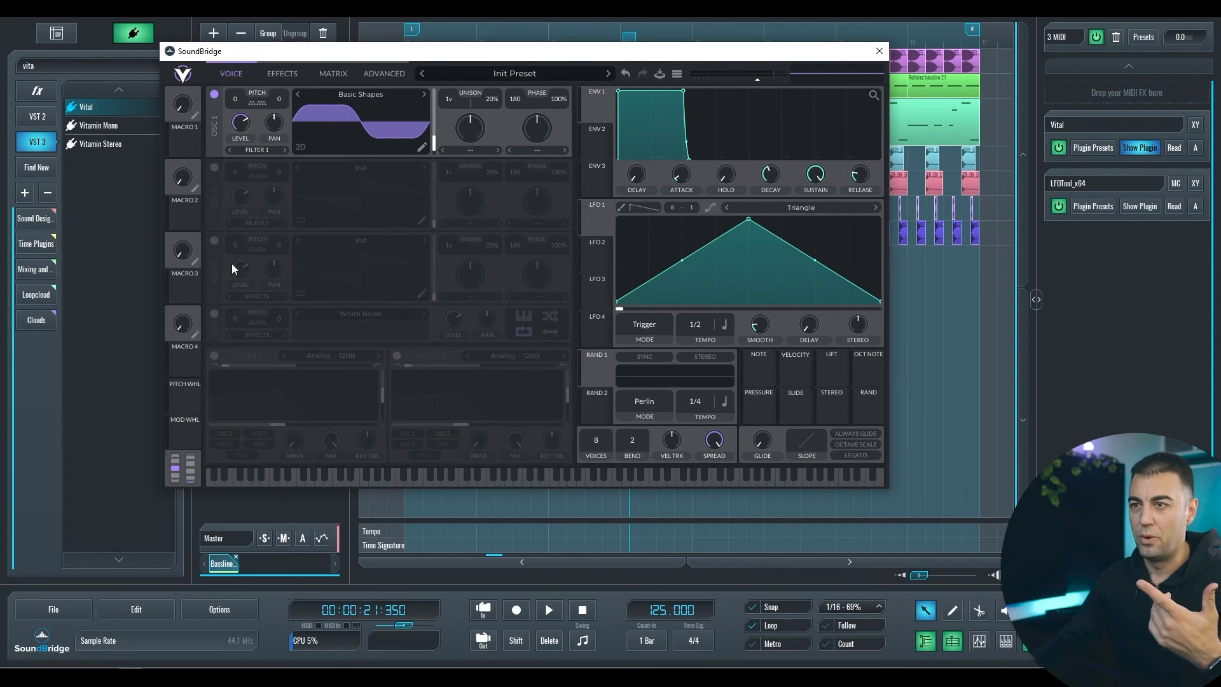
pyautogui.click(214, 167)
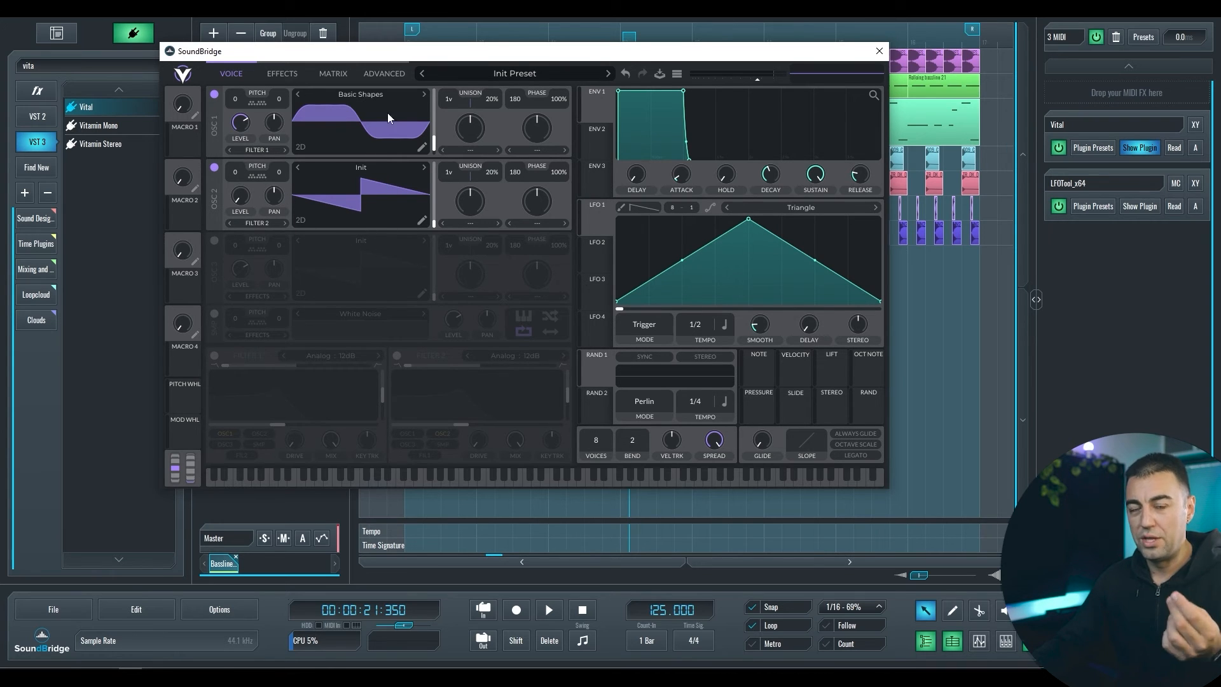
pyautogui.click(534, 150)
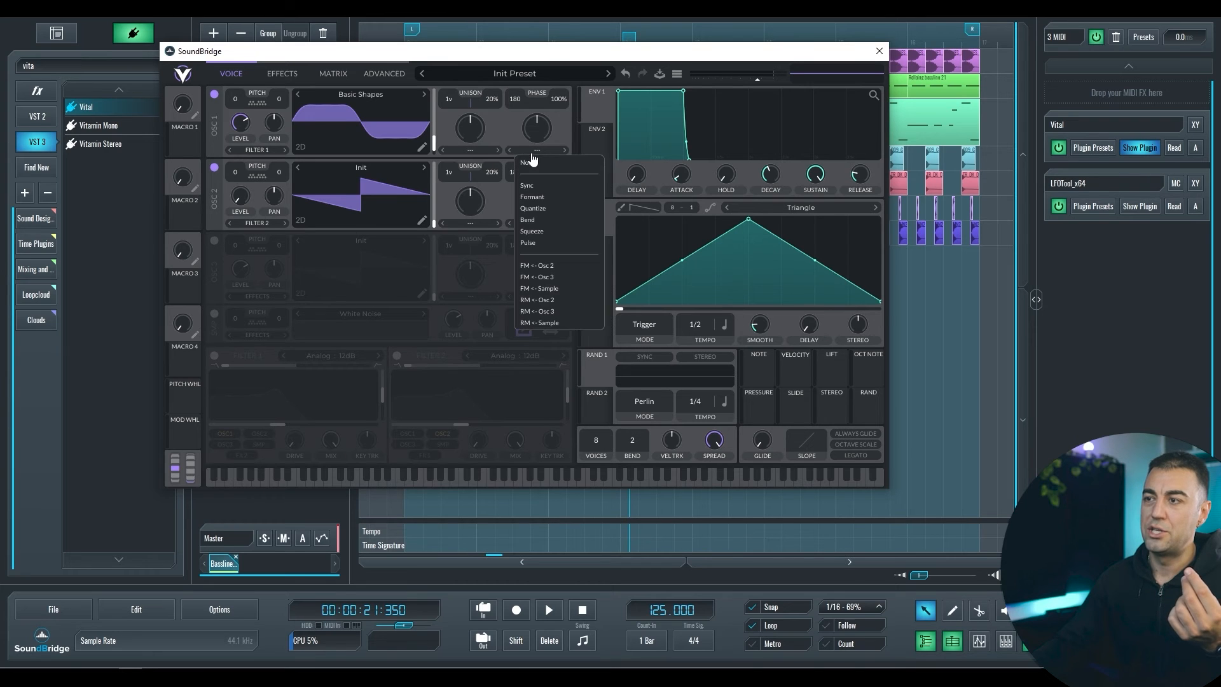
pyautogui.click(543, 269)
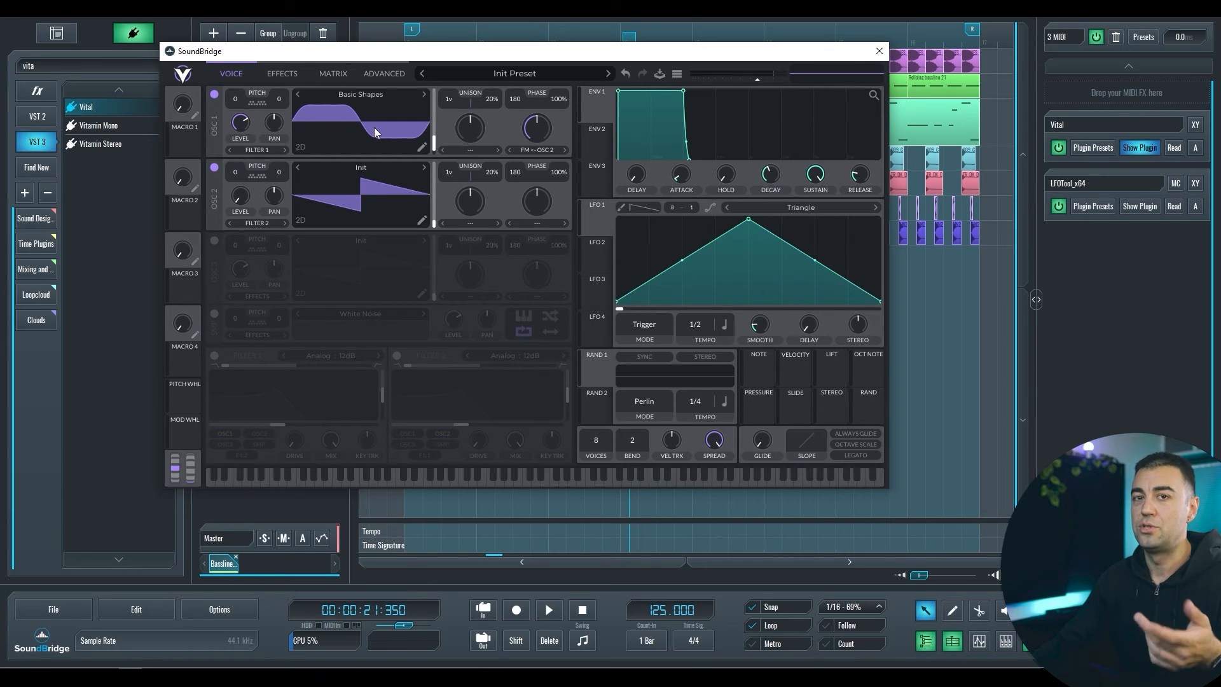
# Play the bassline and set oscillator 1's FM wave morph amount to about 11.4%
pyautogui.press('space')
pyautogui.press('space')
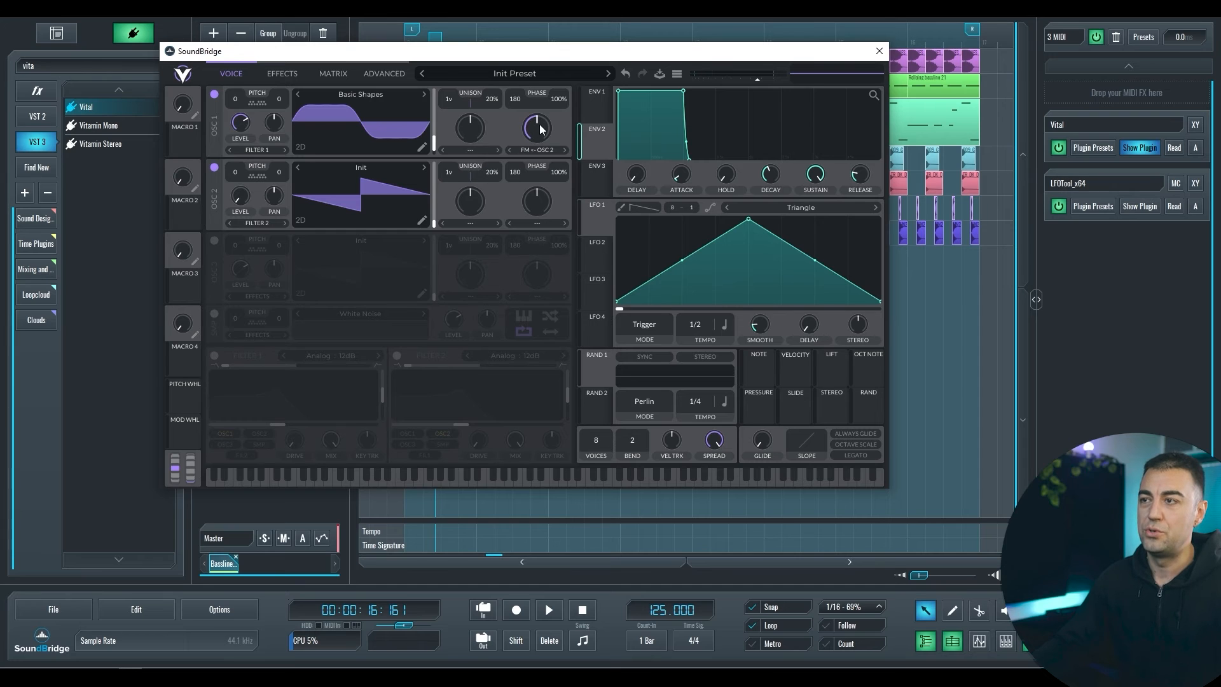
pyautogui.press('space')
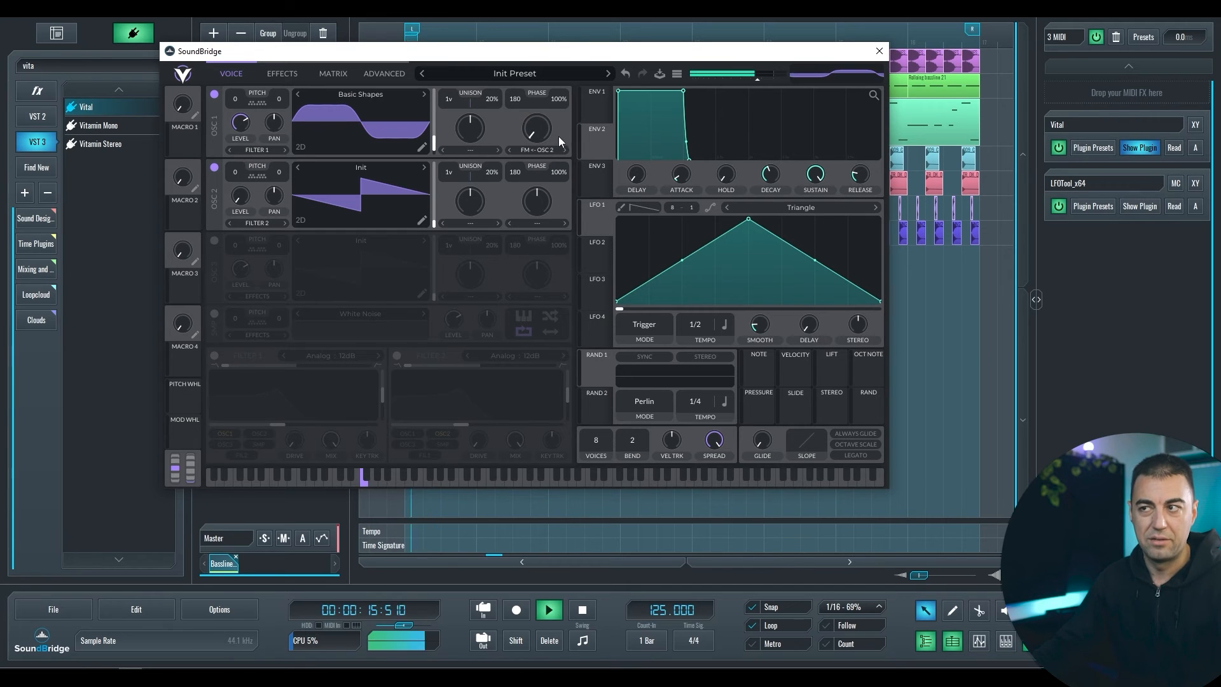
pyautogui.moveTo(547, 130); pyautogui.dragTo(545, 126)
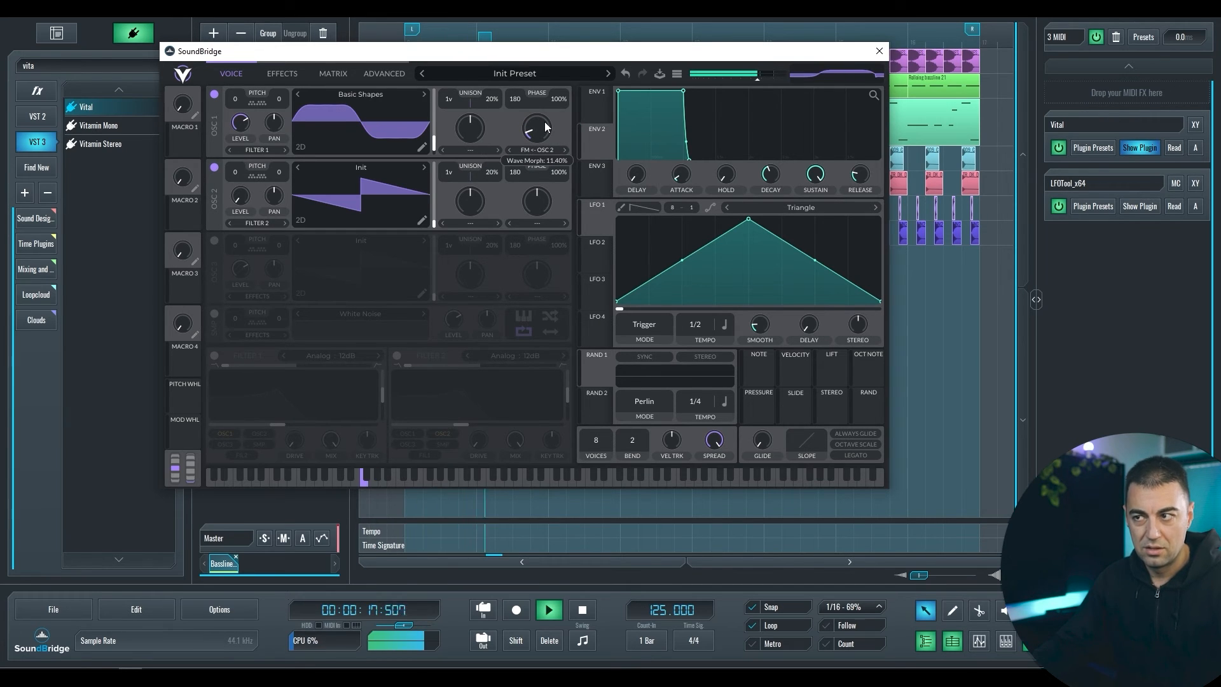
pyautogui.press('space')
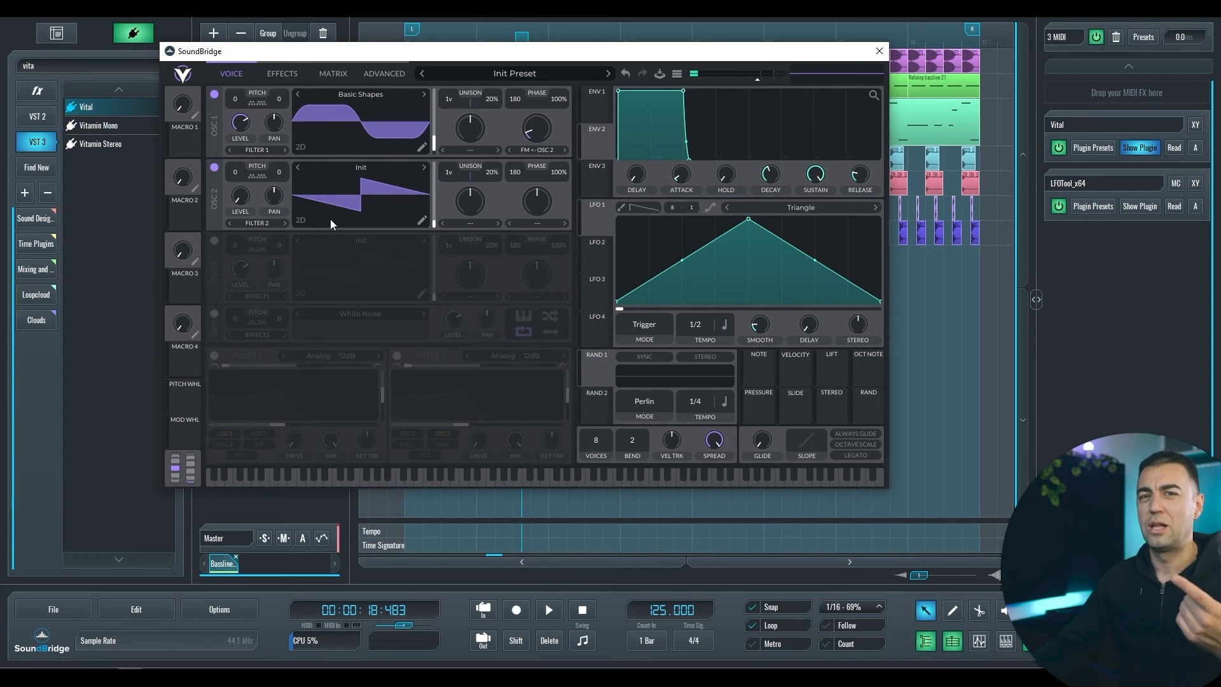
# Load the Harmonic Series wavetable into oscillator 2, shift its frame to a higher harmonic and play the result
pyautogui.click(356, 169)
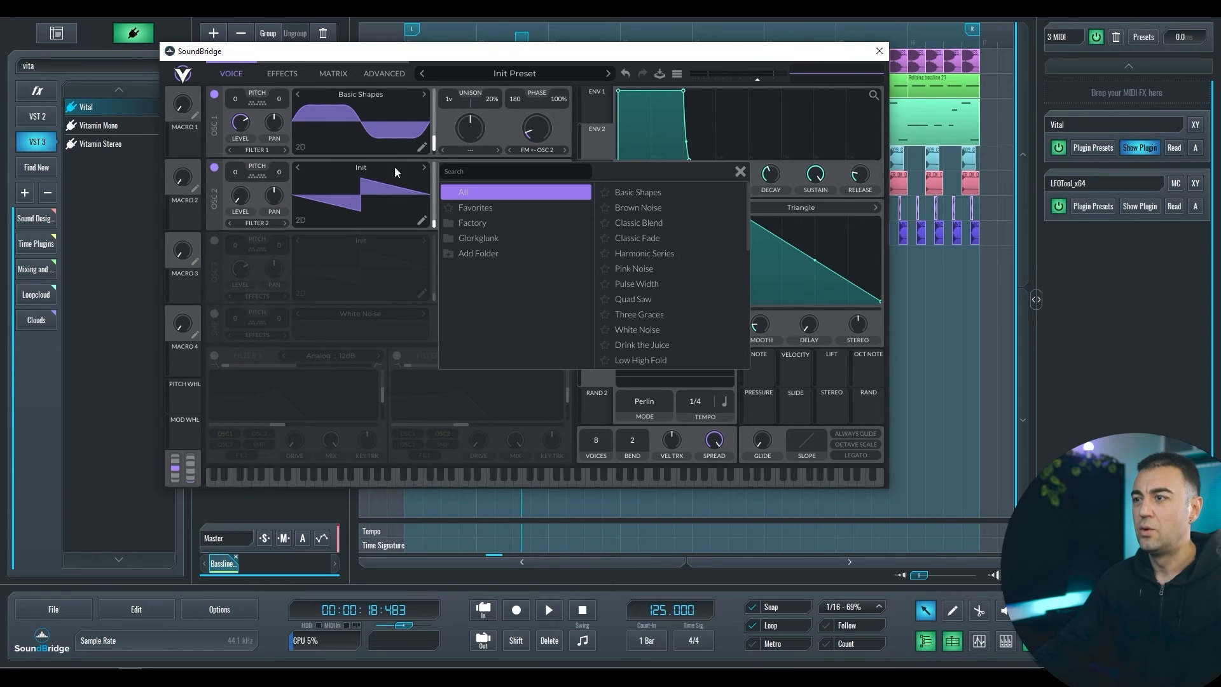
pyautogui.click(634, 252)
pyautogui.click(447, 151)
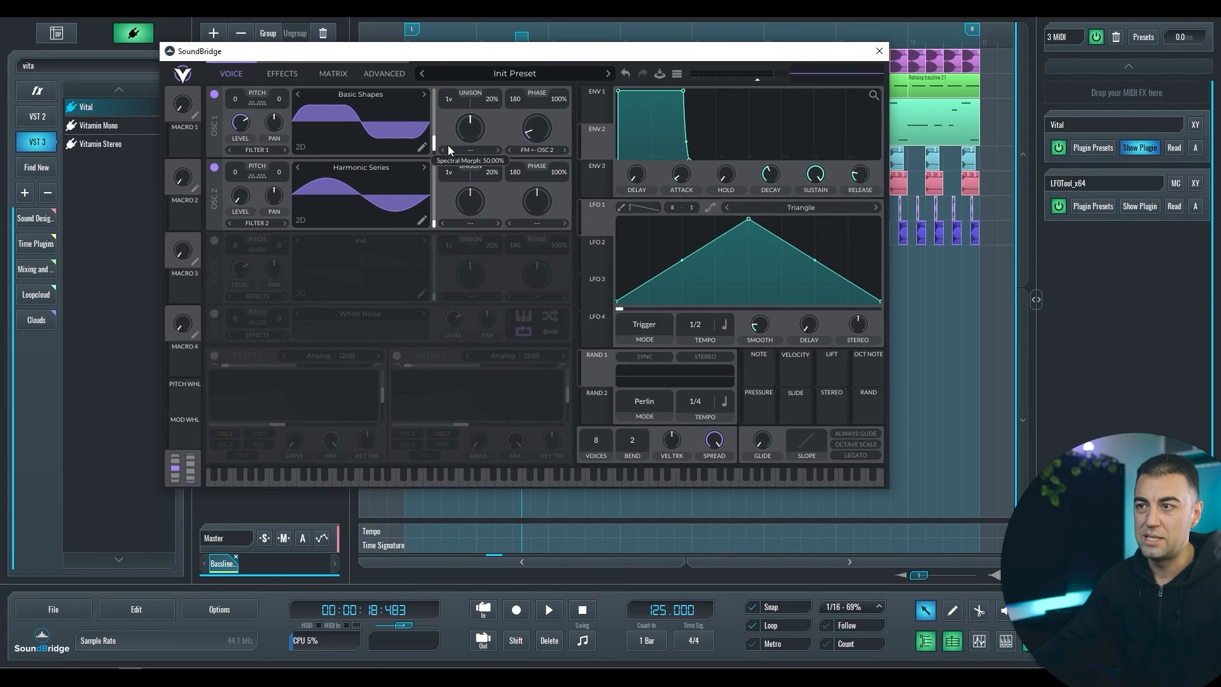
pyautogui.moveTo(433, 224); pyautogui.dragTo(437, 215)
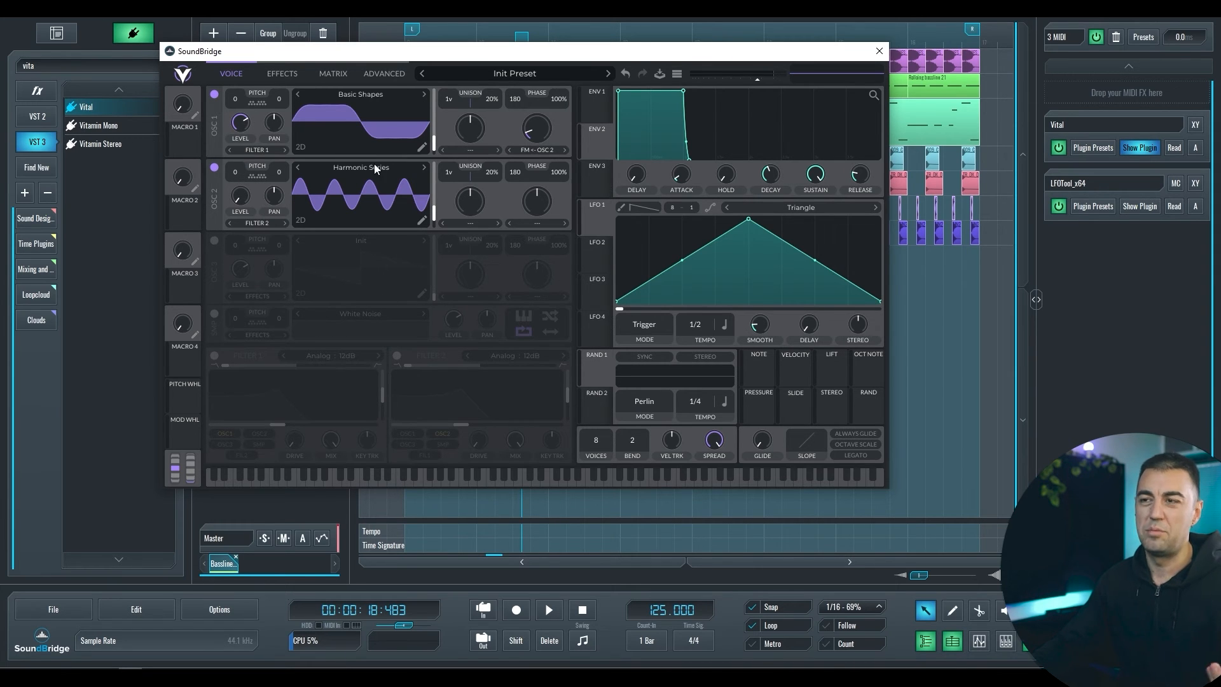
pyautogui.press('space')
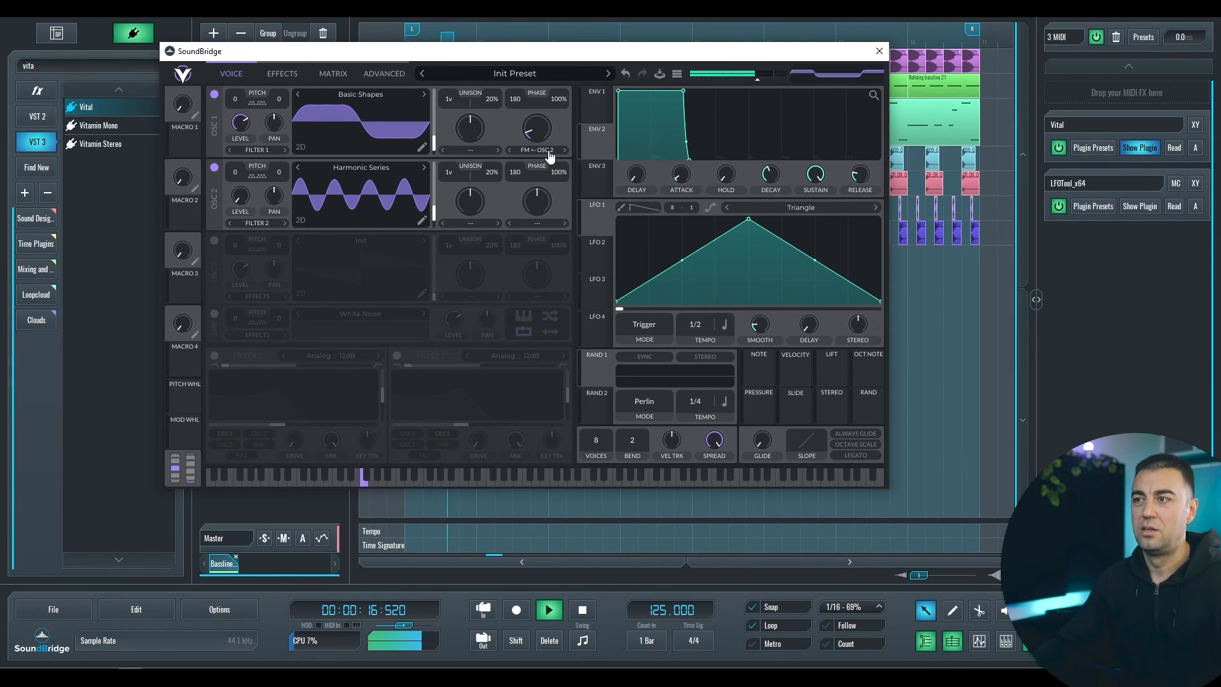
pyautogui.press('space')
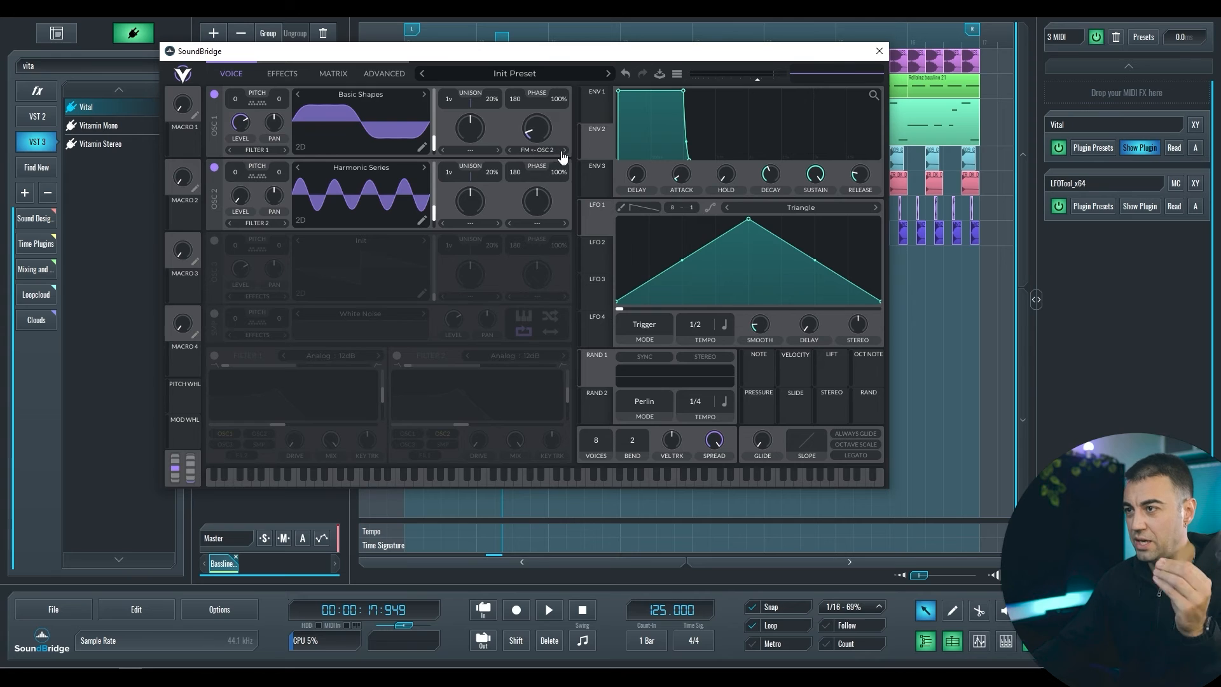
# Assign envelope 3 to oscillator 1's FM amount, with the knob's base value at zero
pyautogui.click(601, 133)
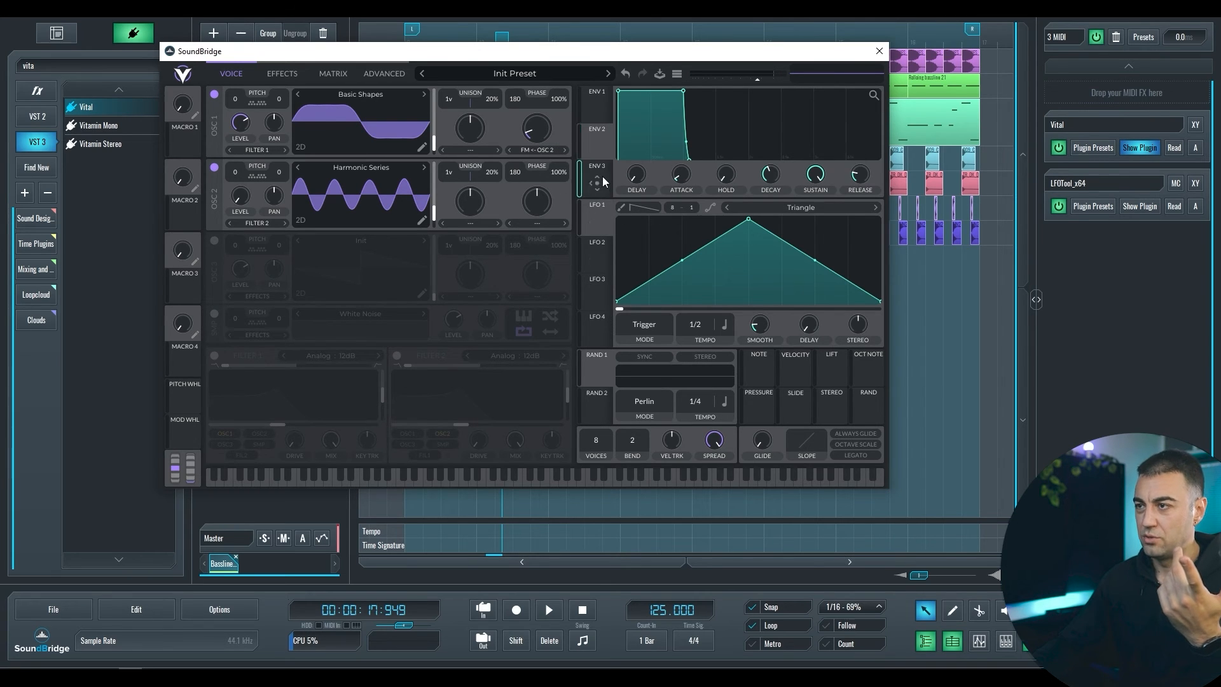
pyautogui.moveTo(602, 179); pyautogui.dragTo(534, 121)
pyautogui.moveTo(537, 161)
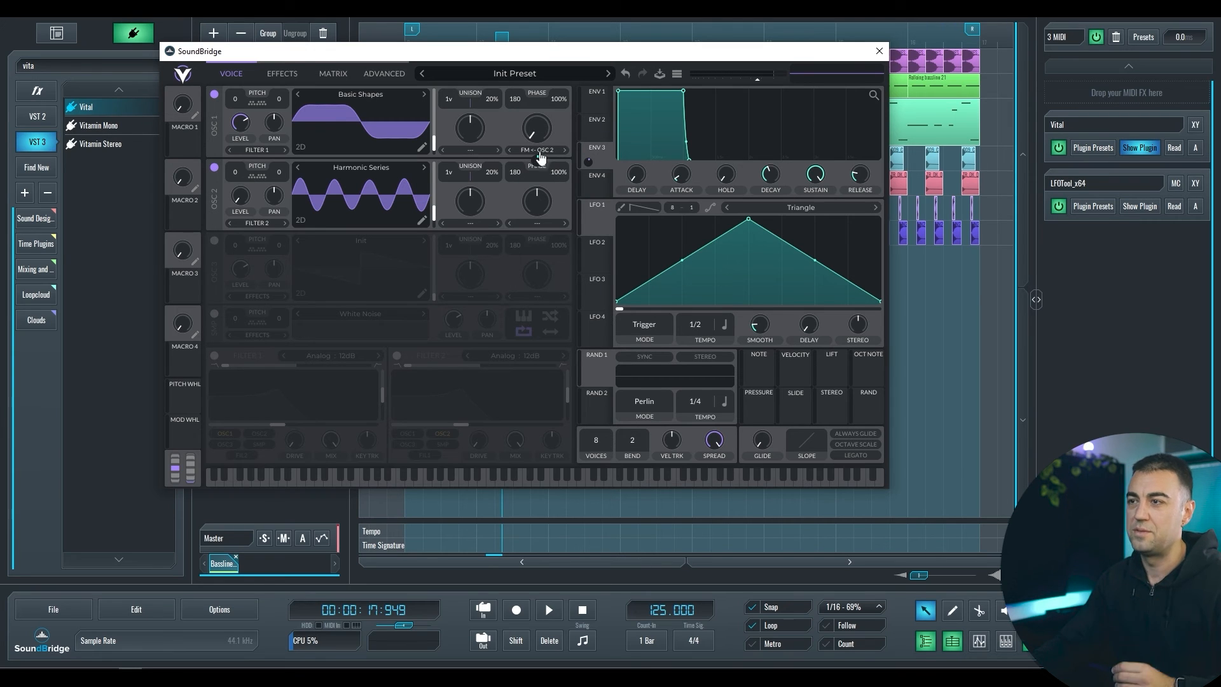
pyautogui.moveTo(537, 160); pyautogui.dragTo(537, 190)
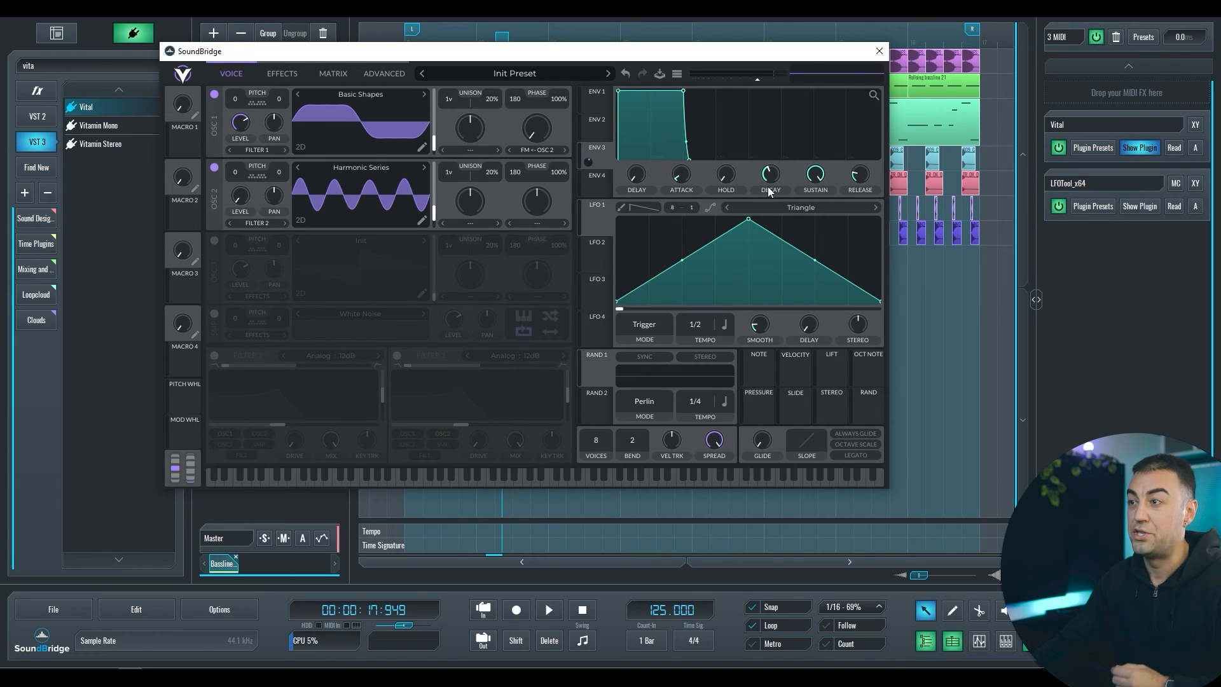
# Shorten envelope 3's decay to about 0.159 secs, reduce its sustain to zero and start playback
pyautogui.moveTo(768, 178); pyautogui.dragTo(768, 185)
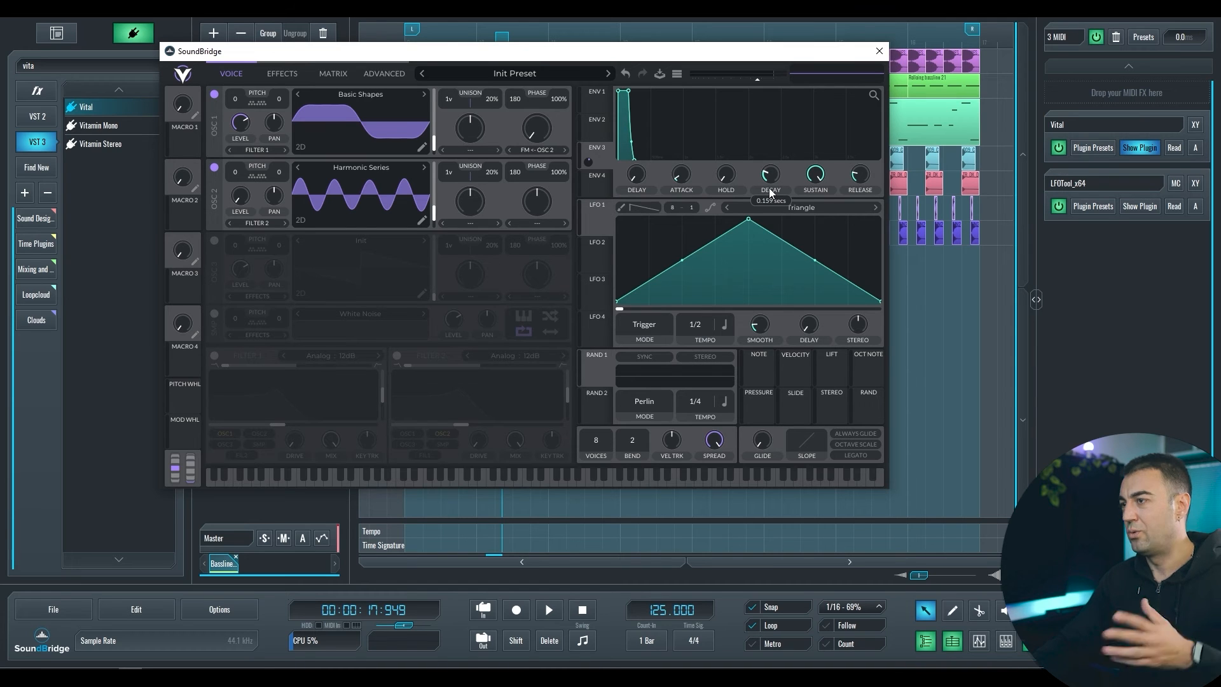
pyautogui.moveTo(815, 177); pyautogui.dragTo(749, 478)
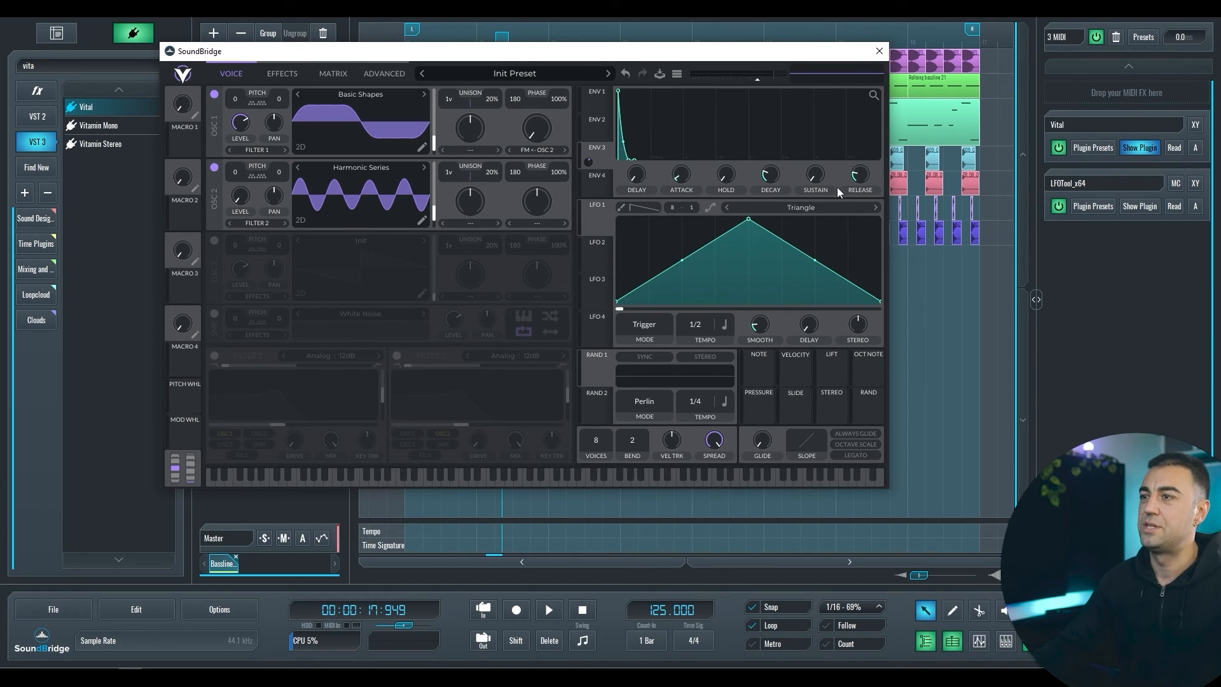
pyautogui.press('space')
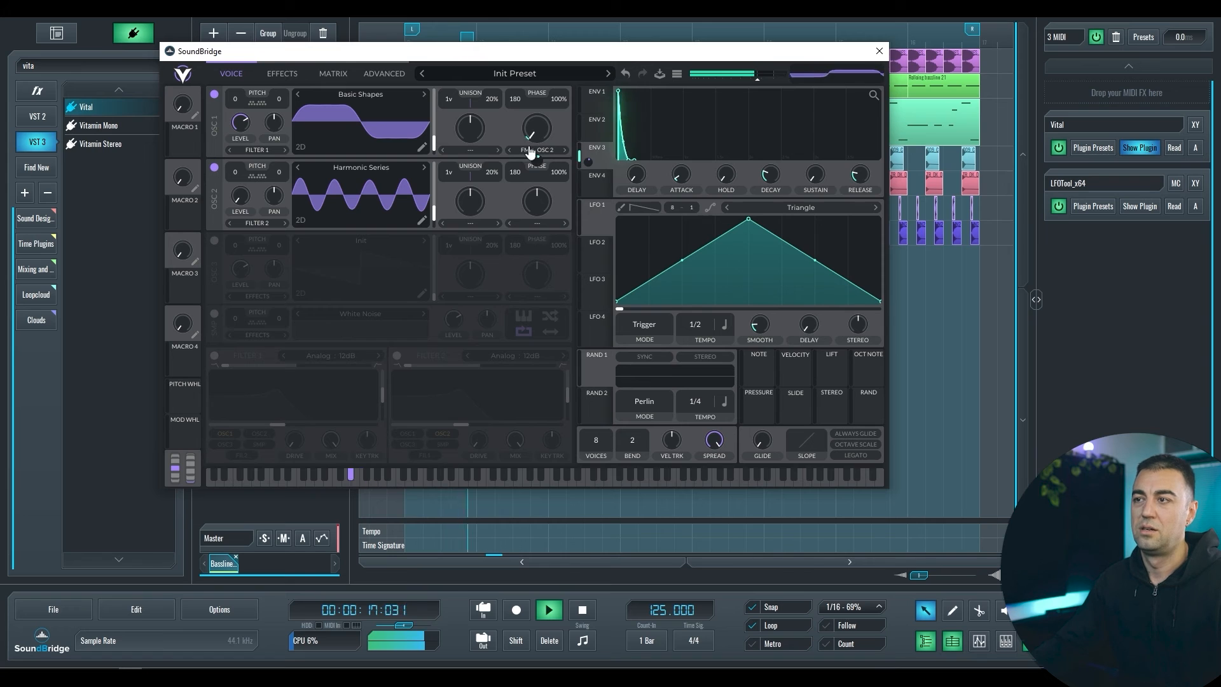
# Fine-tune envelope 3's modulation depth on the FM amount and set its decay to about 0.282 secs during playback
pyautogui.moveTo(538, 158); pyautogui.dragTo(538, 143)
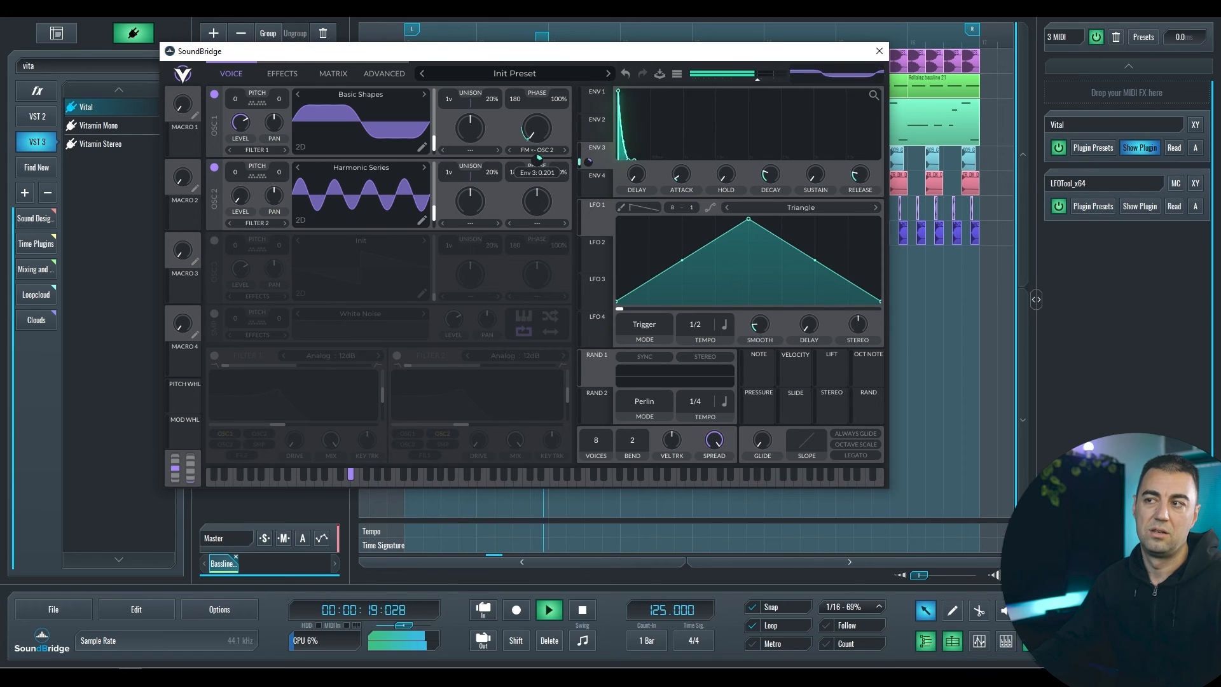
pyautogui.scroll(1, 779, 180)
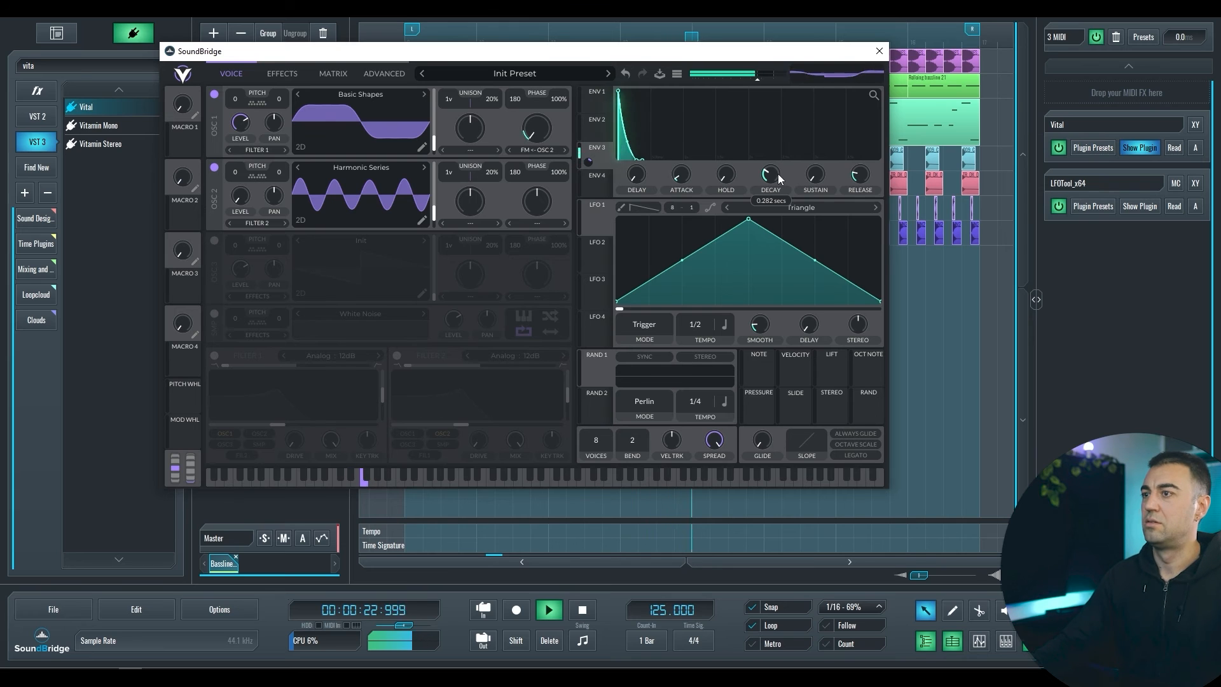
pyautogui.moveTo(539, 158); pyautogui.dragTo(538, 167)
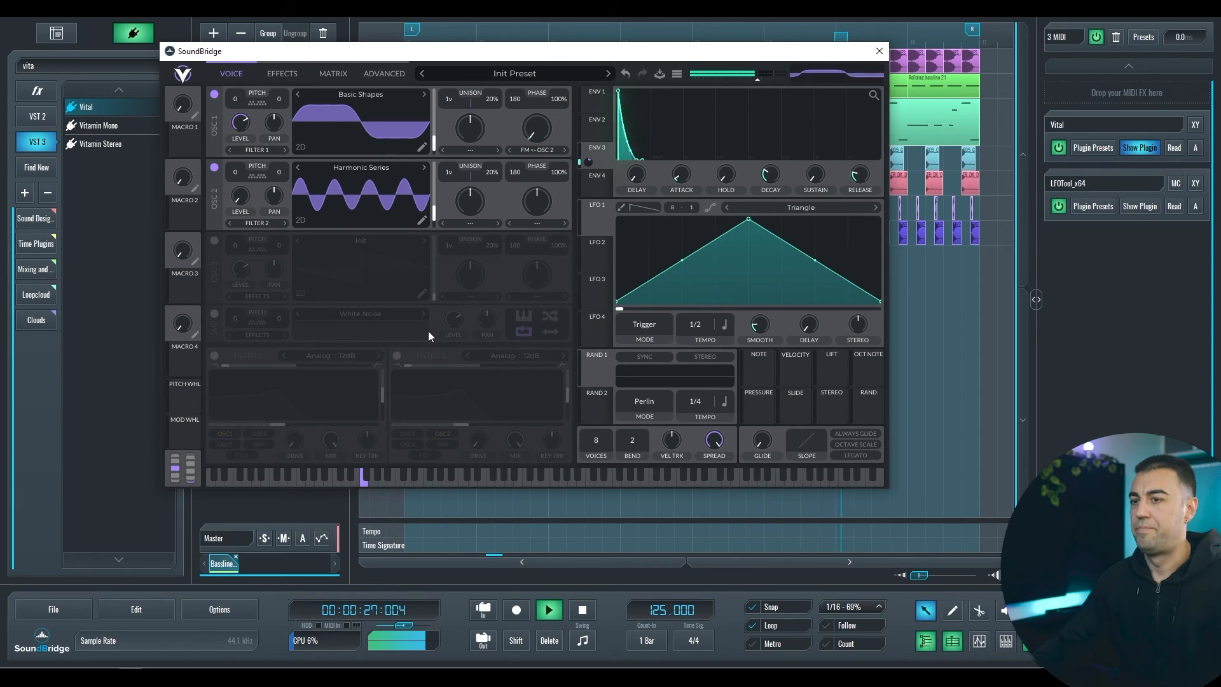
pyautogui.press('space')
# Enable filter 1 with the Analog 24dB type and assign envelope 2 to its cutoff
pyautogui.click(214, 356)
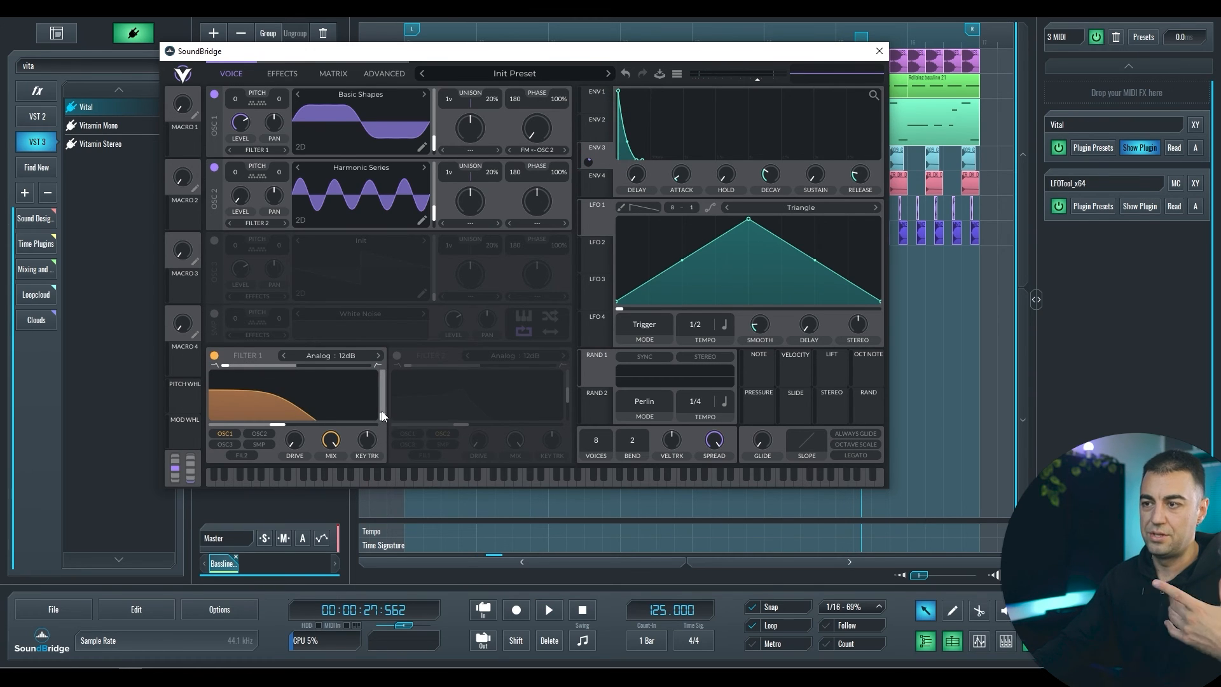
pyautogui.click(379, 357)
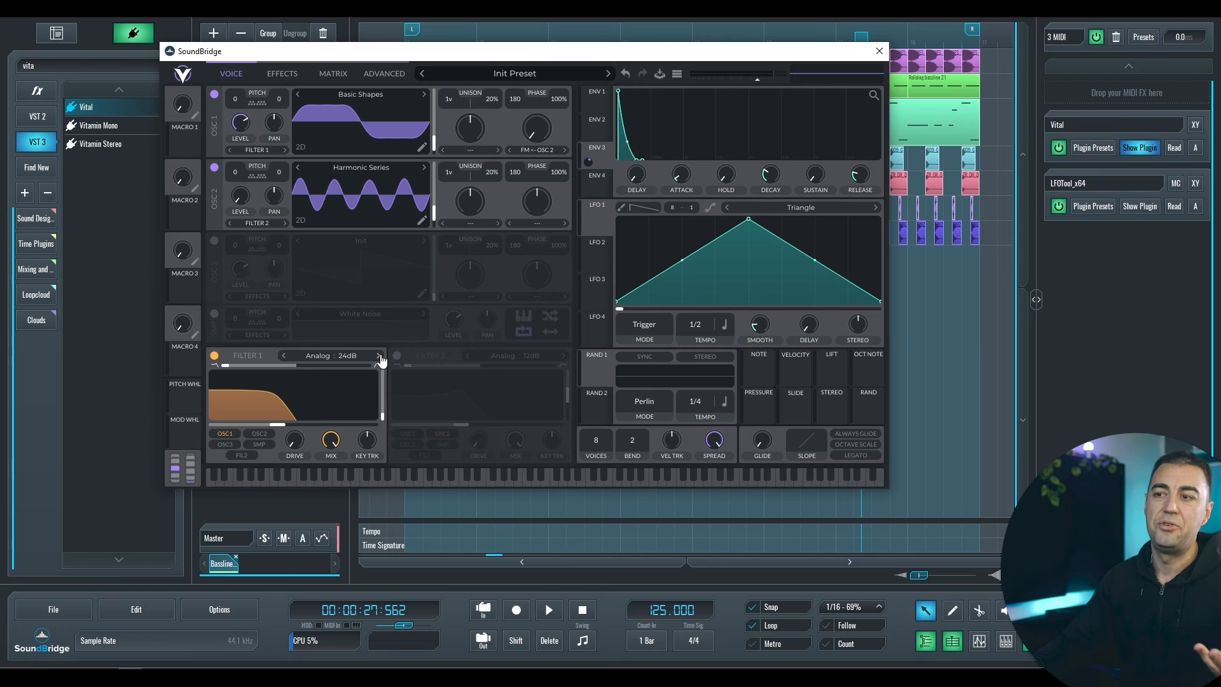
pyautogui.click(598, 132)
pyautogui.moveTo(597, 131); pyautogui.dragTo(286, 417)
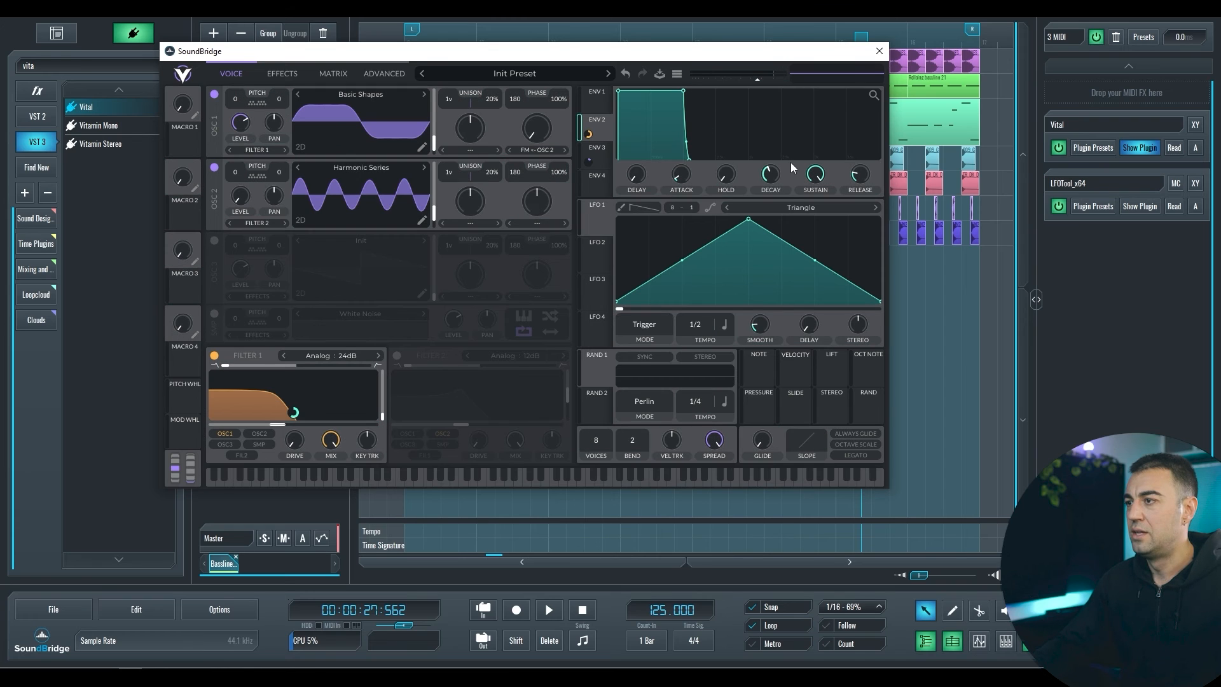
# Shorten envelope 2's decay with zero sustain and set its filter cutoff modulation to about 76 during playback
pyautogui.moveTo(770, 174); pyautogui.dragTo(765, 288)
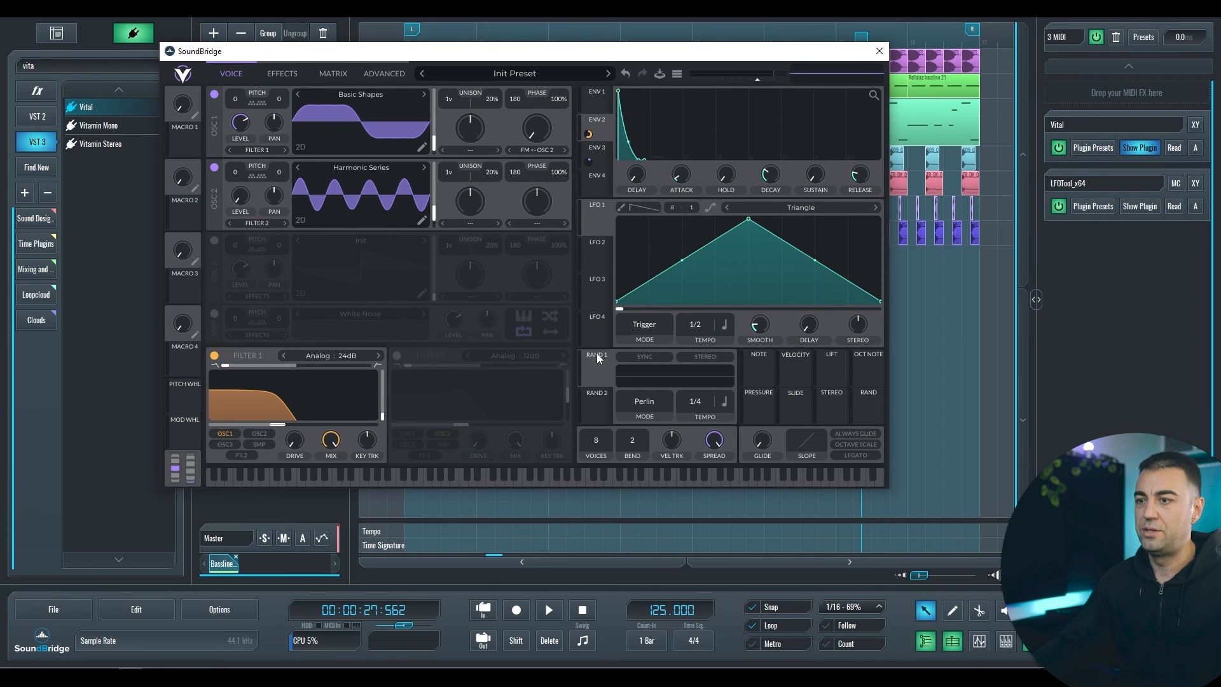
pyautogui.press('space')
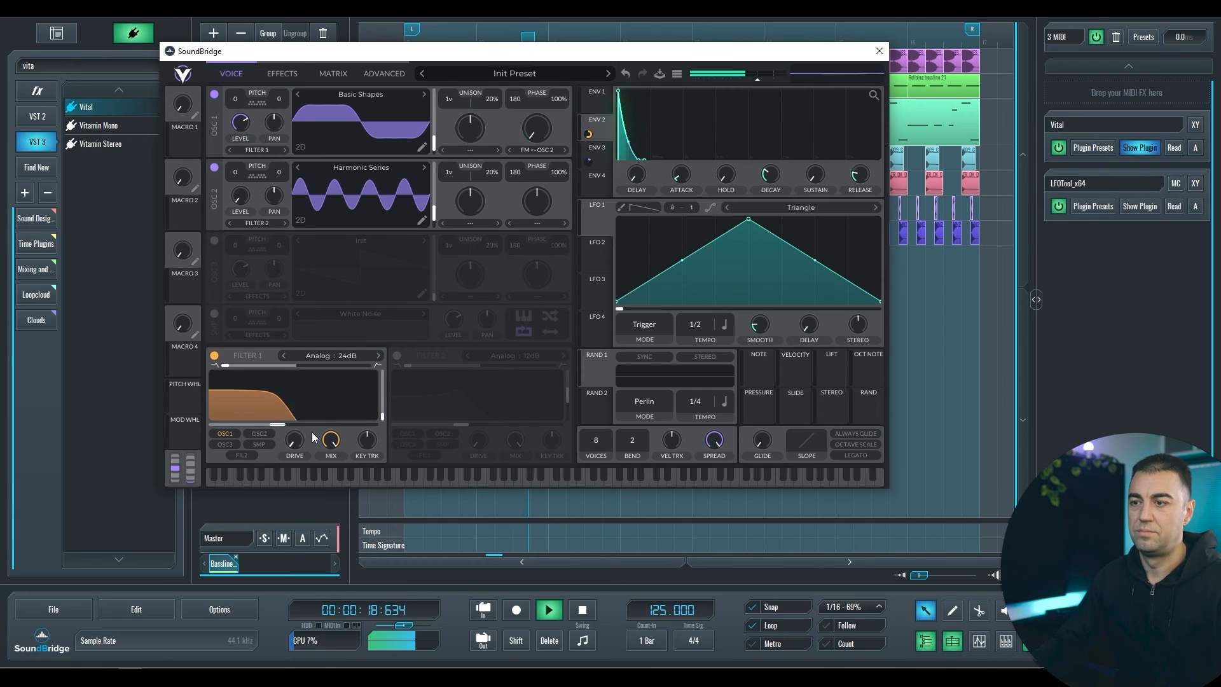
pyautogui.moveTo(295, 417); pyautogui.dragTo(295, 388)
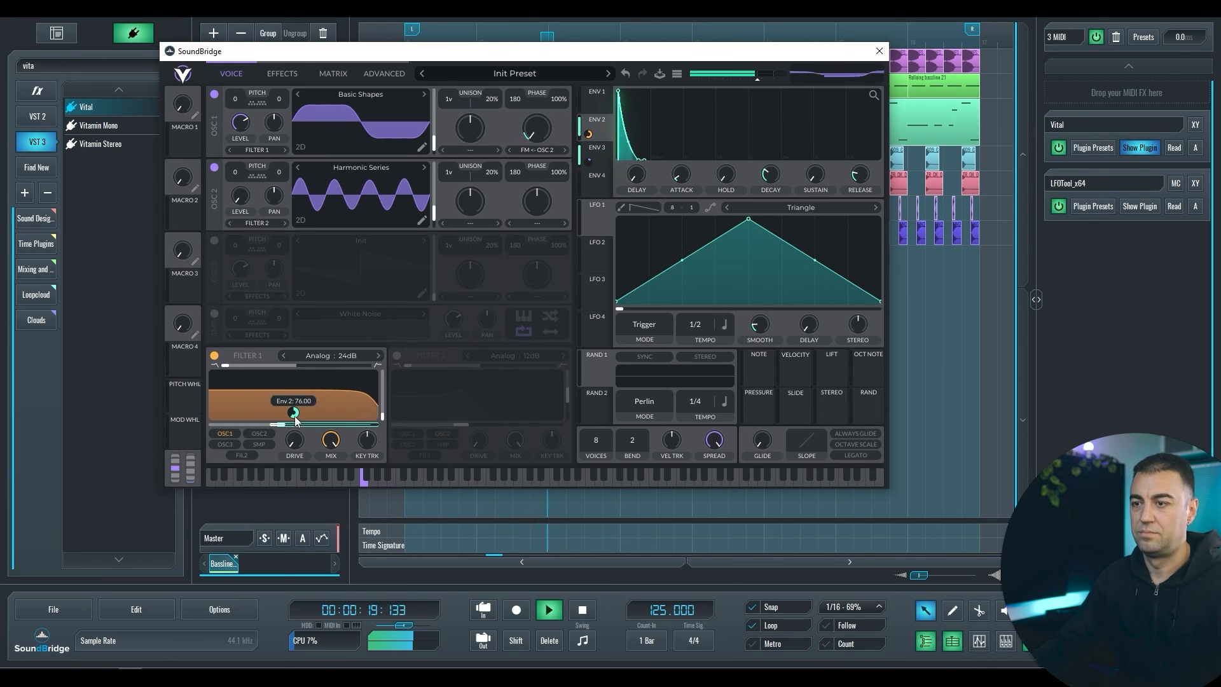
pyautogui.press('space')
# Enable Vital's chorus, shape its filter to cut the low frequencies during playback, and close the synth window
pyautogui.click(279, 73)
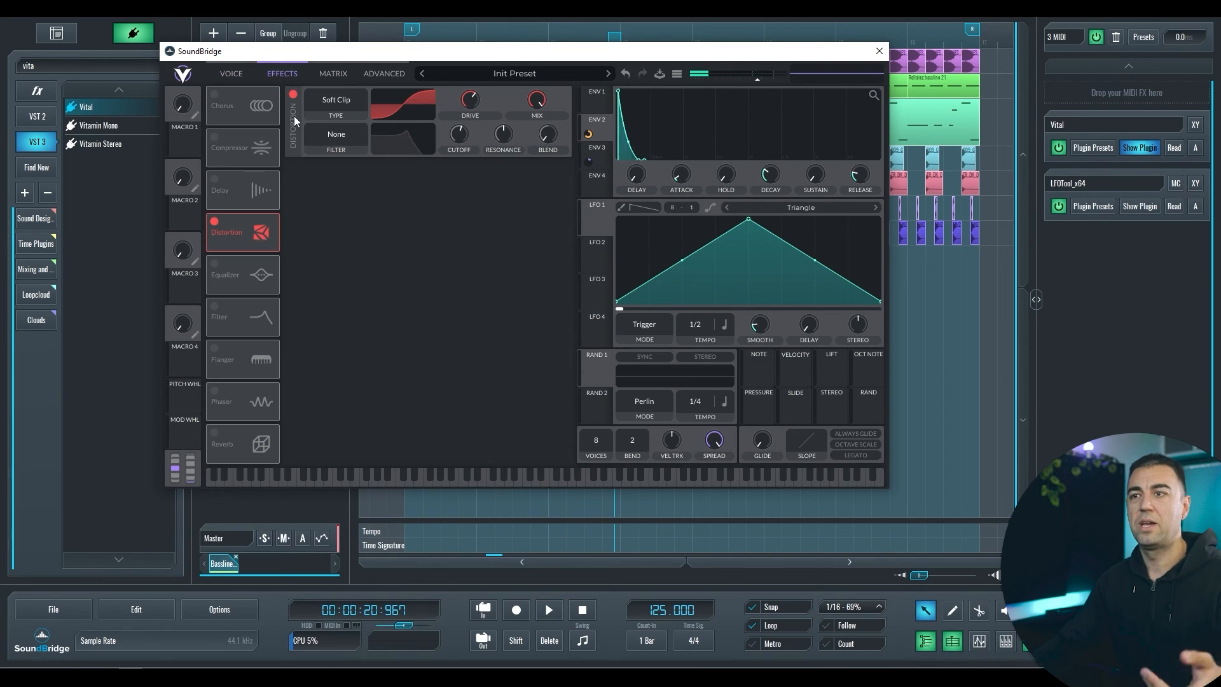
pyautogui.click(215, 94)
pyautogui.press('space')
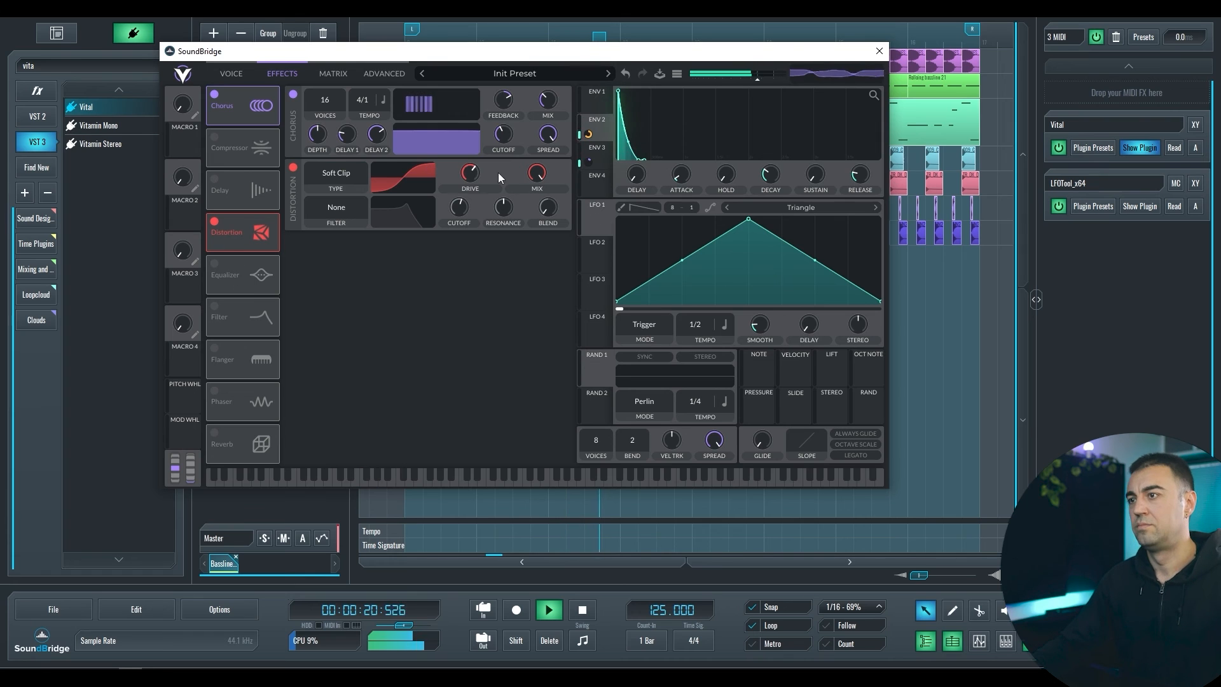
pyautogui.moveTo(539, 173)
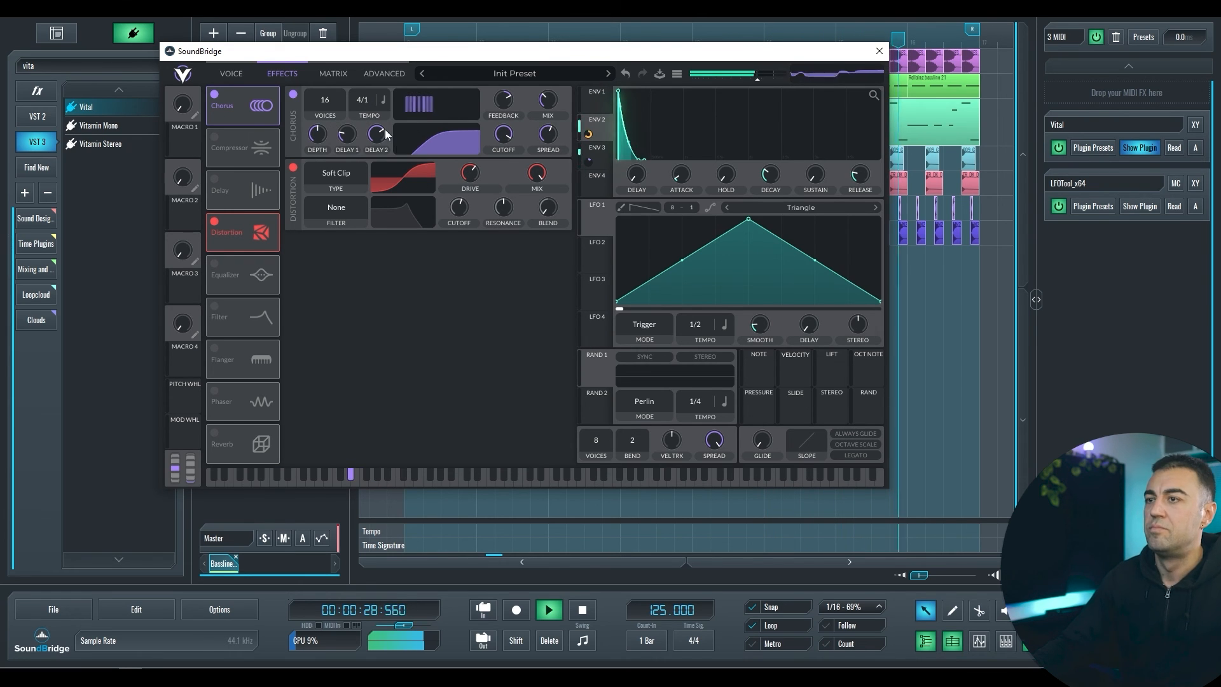
pyautogui.press('space')
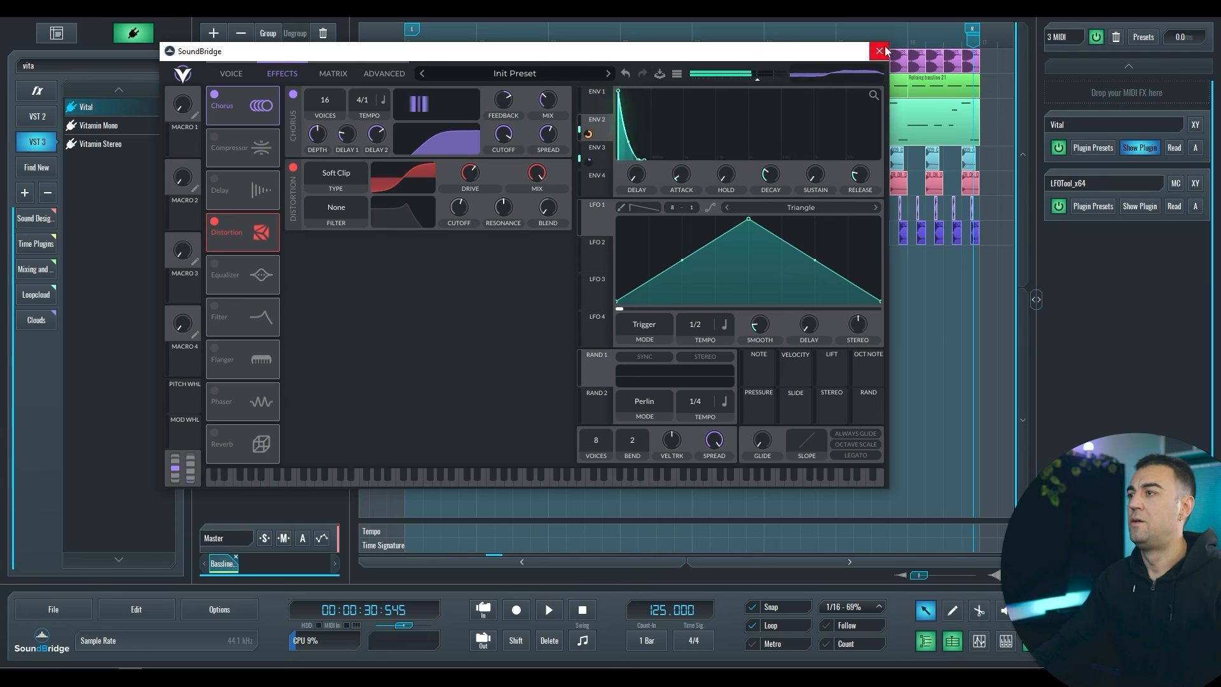
pyautogui.click(880, 51)
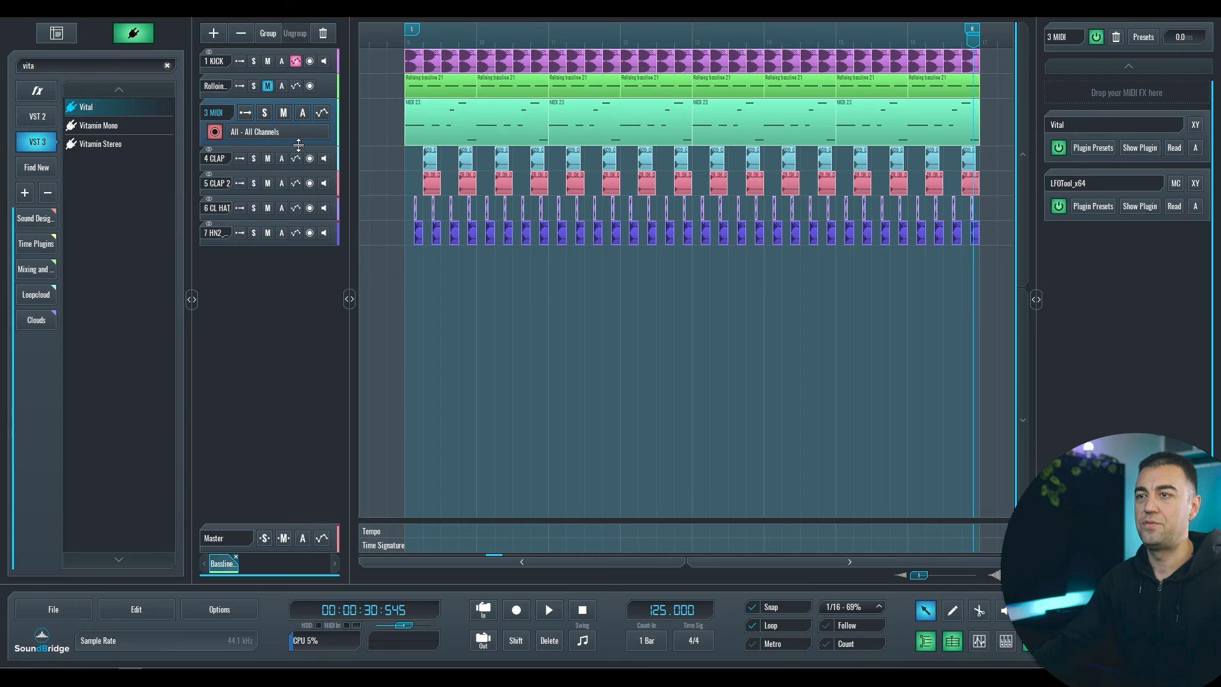
# Collapse the height of the third track and rename it Tech House
pyautogui.moveTo(298, 145); pyautogui.dragTo(299, 122)
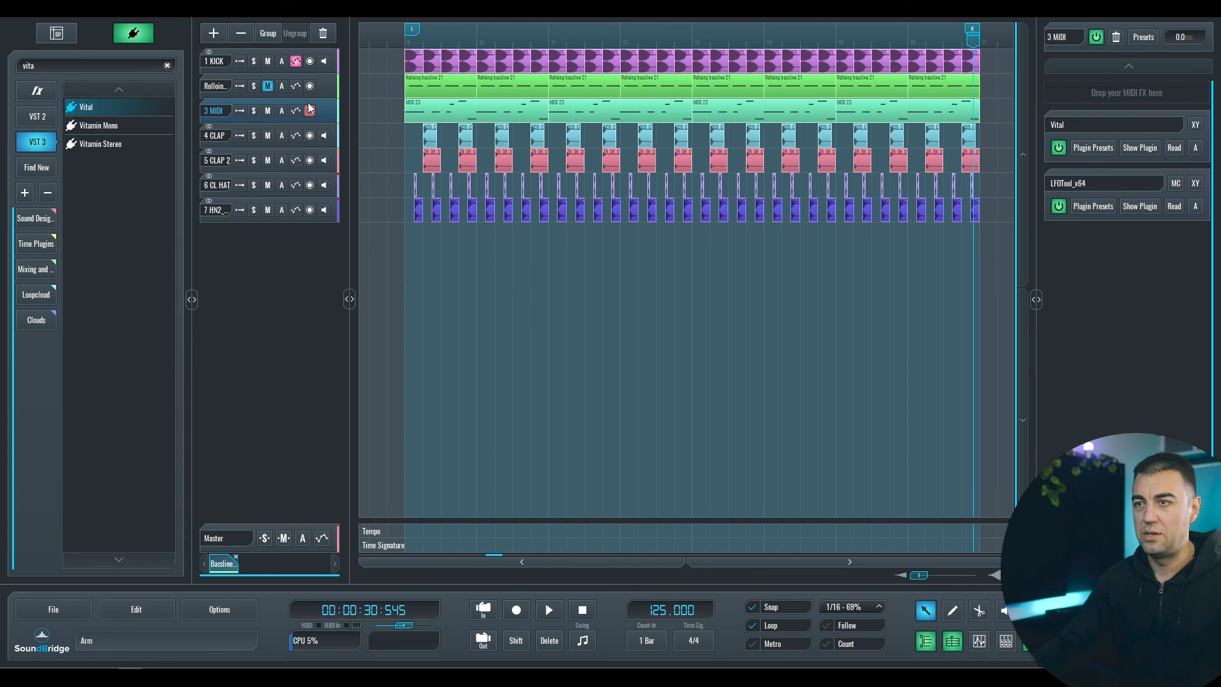
pyautogui.doubleClick(212, 110)
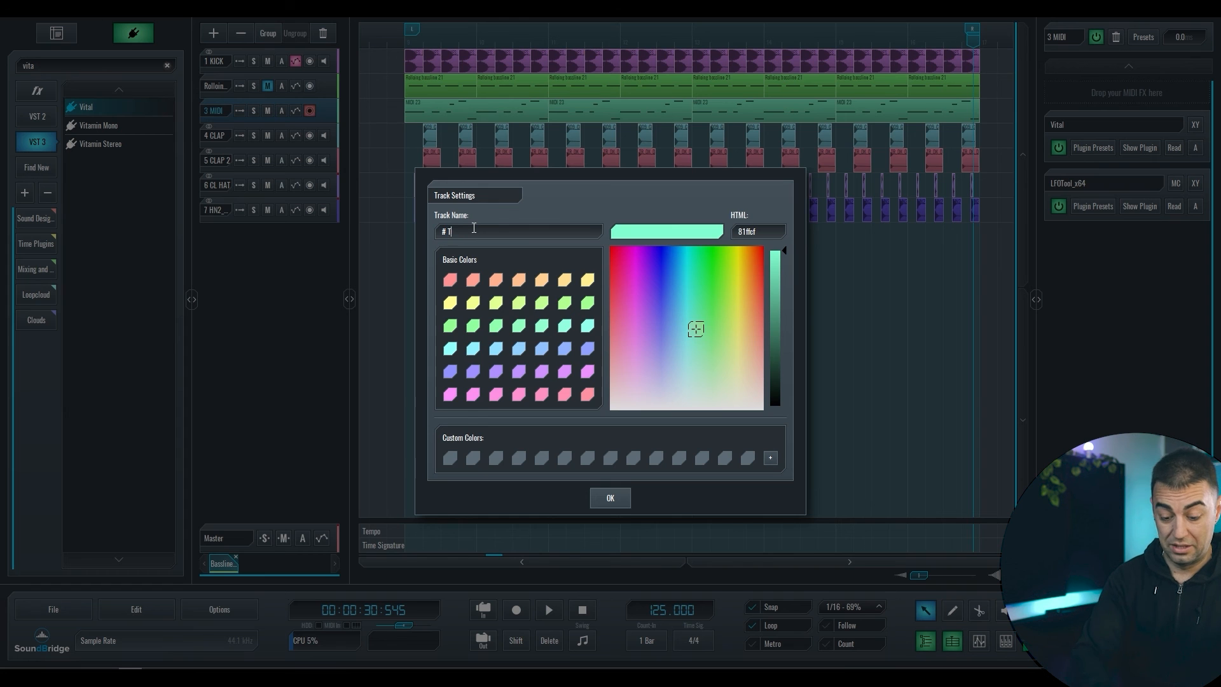
pyautogui.write('Tech House')
pyautogui.press('Return')
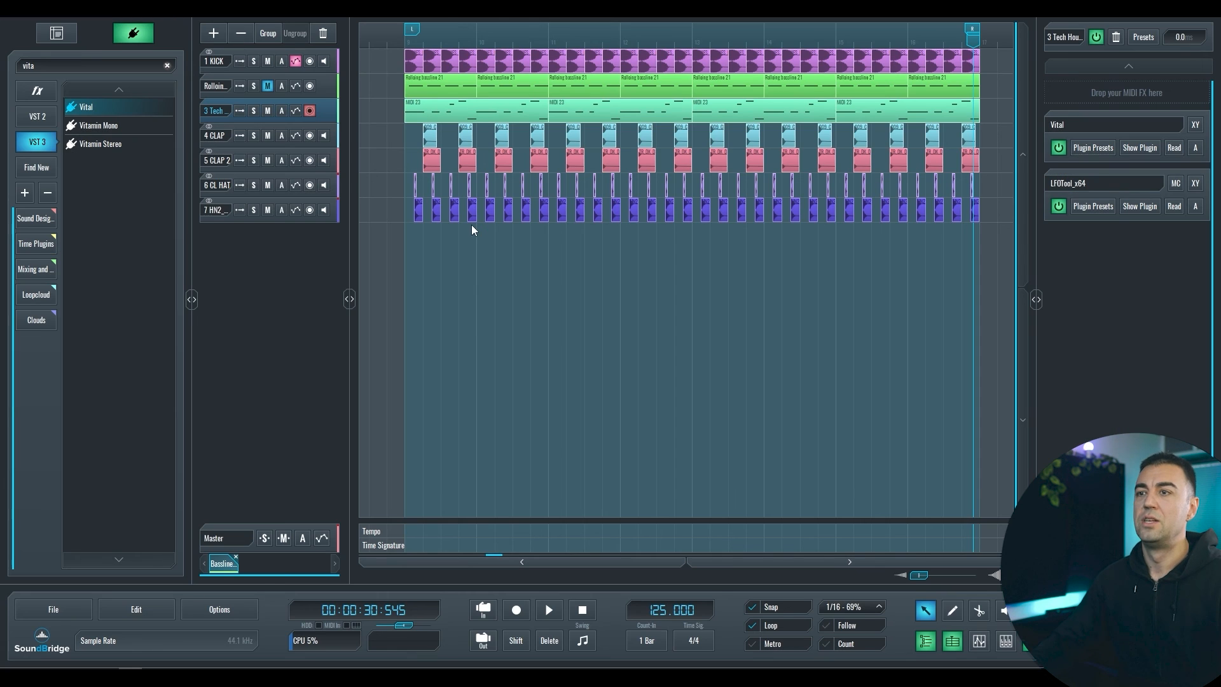
# Play the loop and check the Tech House track's LFOTool and Vital plugin windows
pyautogui.press('space')
pyautogui.scroll(-4, 515, 205)
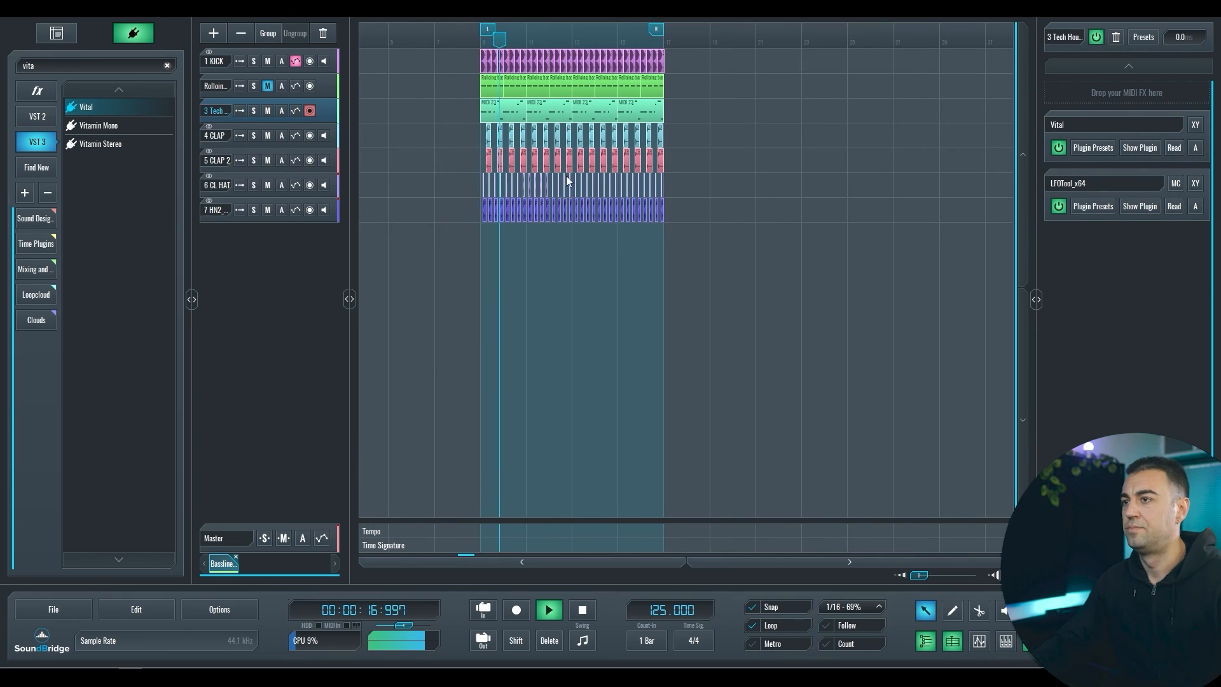
pyautogui.scroll(3, 565, 173)
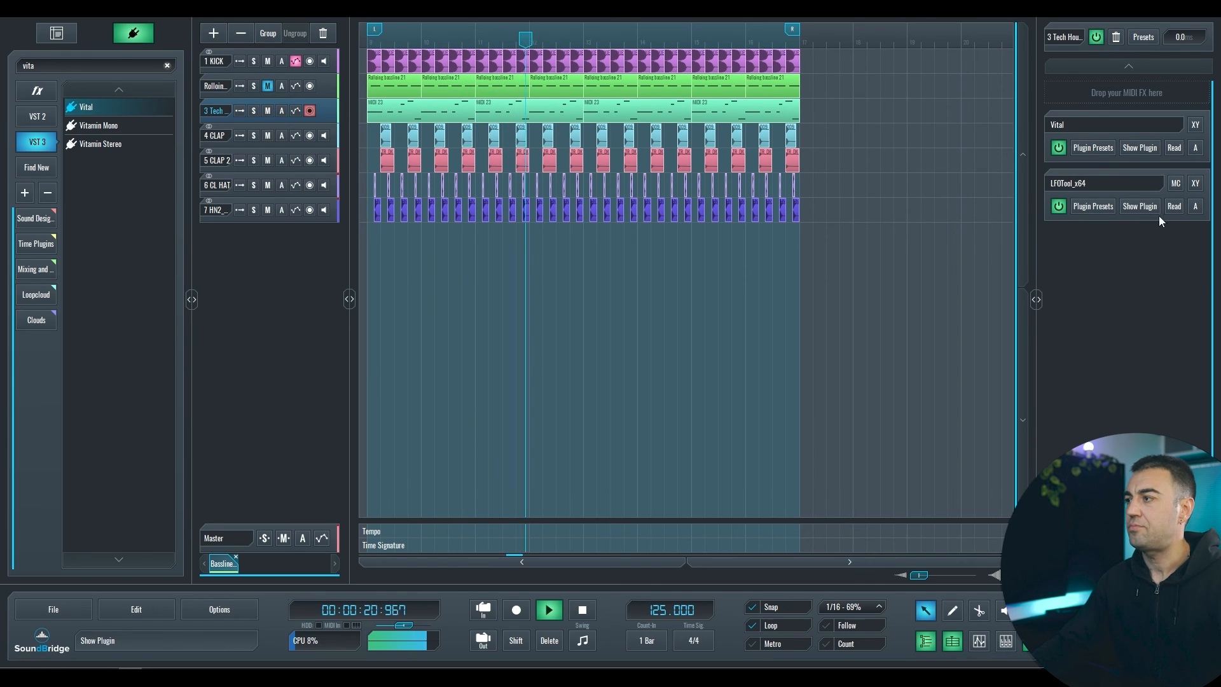
pyautogui.click(1142, 206)
pyautogui.click(1141, 206)
pyautogui.click(1148, 147)
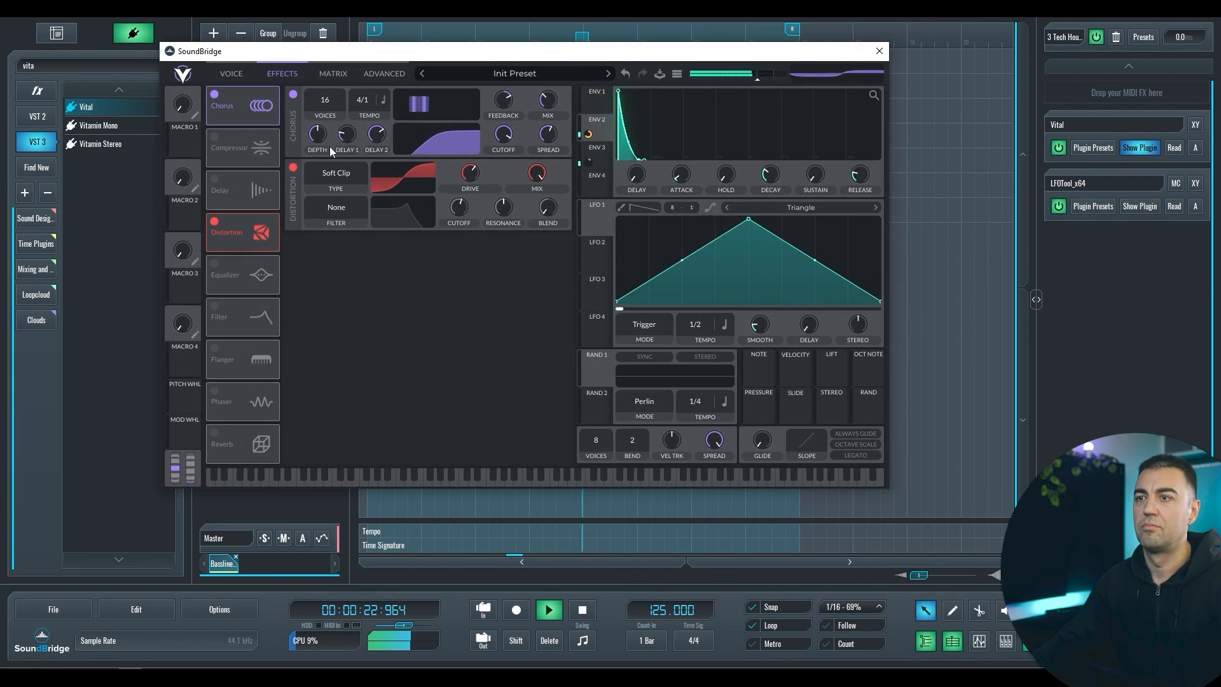
pyautogui.click(879, 50)
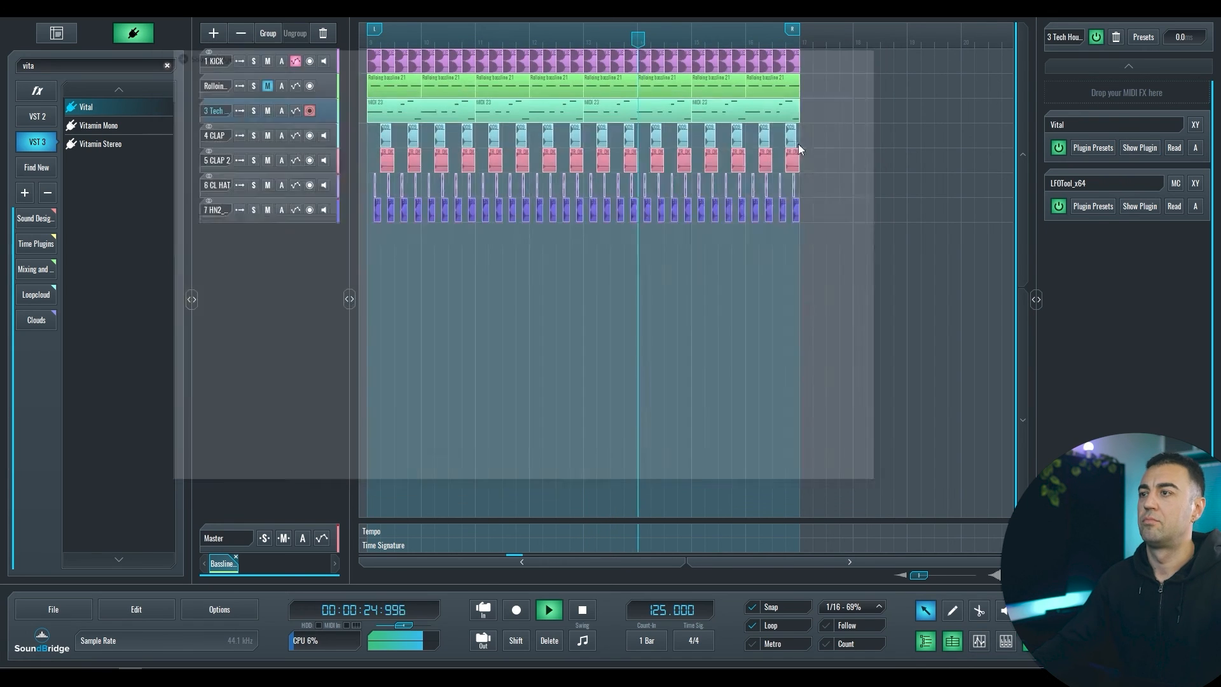
# Mute the Tech House track, unmute the rolling bassline track and play it from the loop start
pyautogui.click(270, 111)
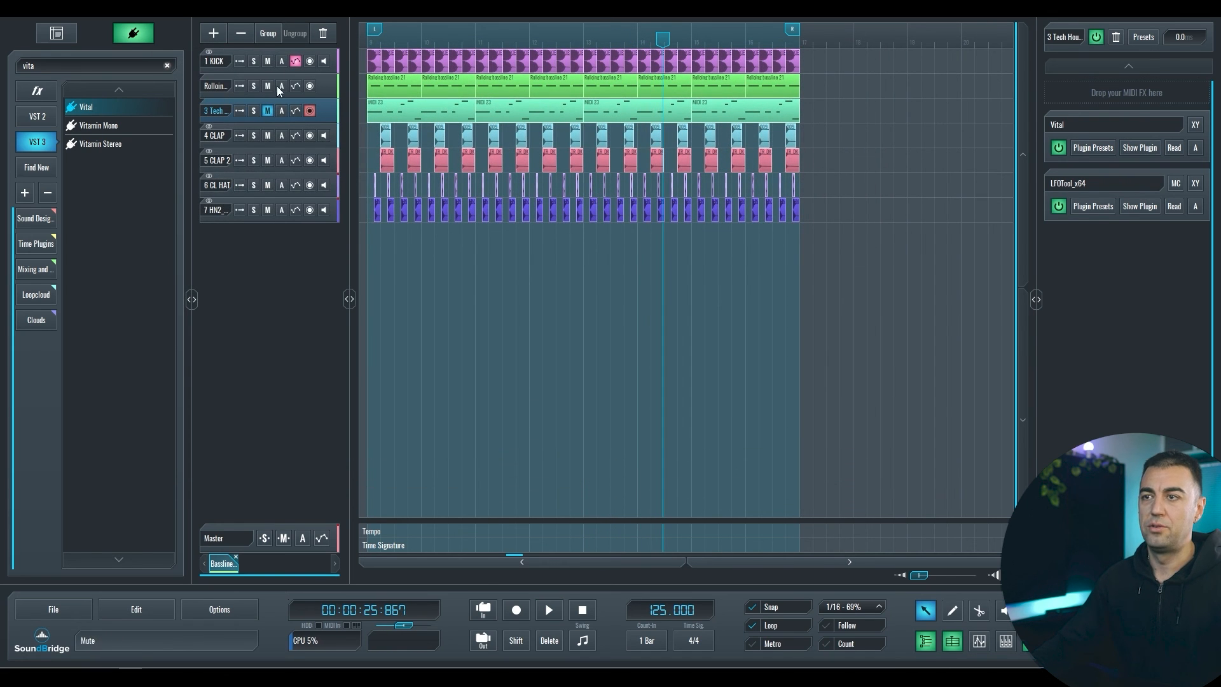
pyautogui.click(367, 41)
pyautogui.press('space')
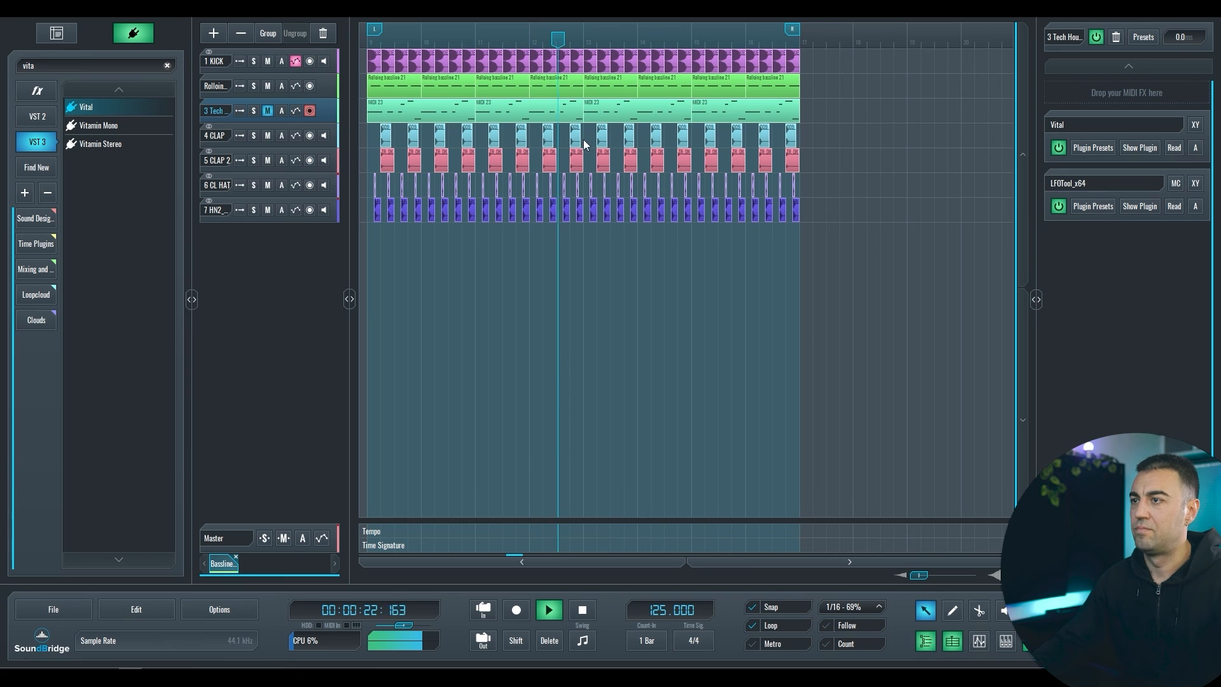
pyautogui.press('space')
# Raise the last two notes of the first rolling bassline clip to F#0 and lower those in the second clip to D#0
pyautogui.doubleClick(381, 89)
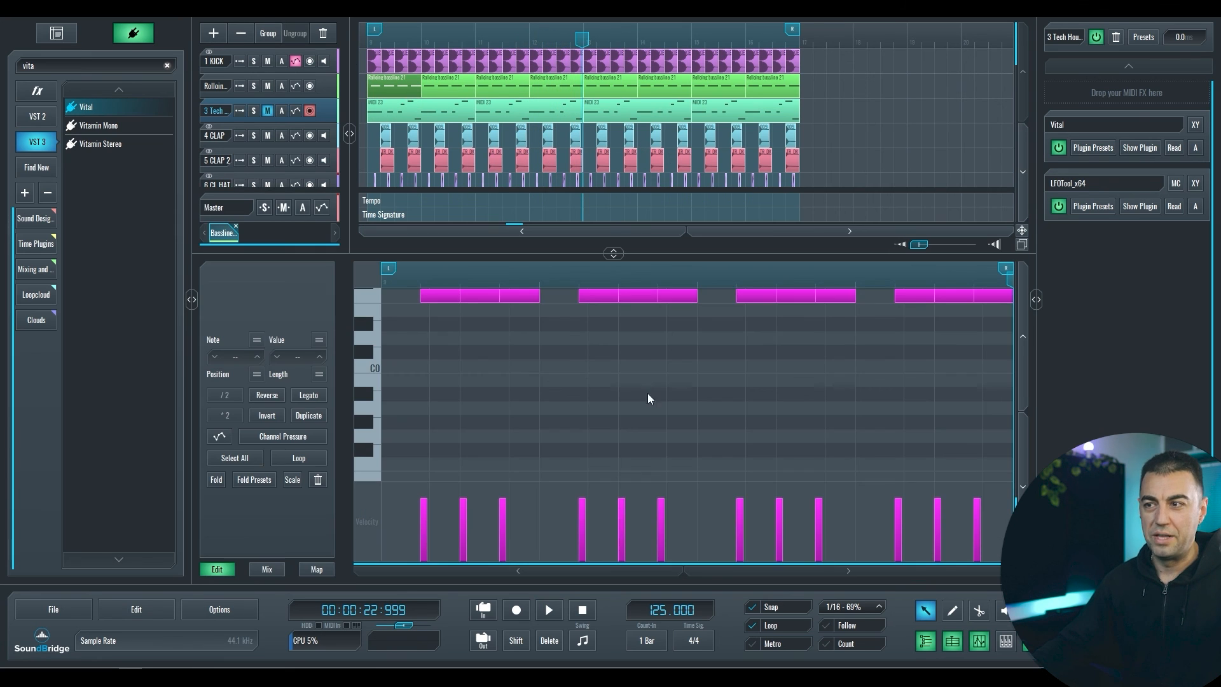
pyautogui.scroll(-1, 739, 451)
pyautogui.scroll(4, 532, 364)
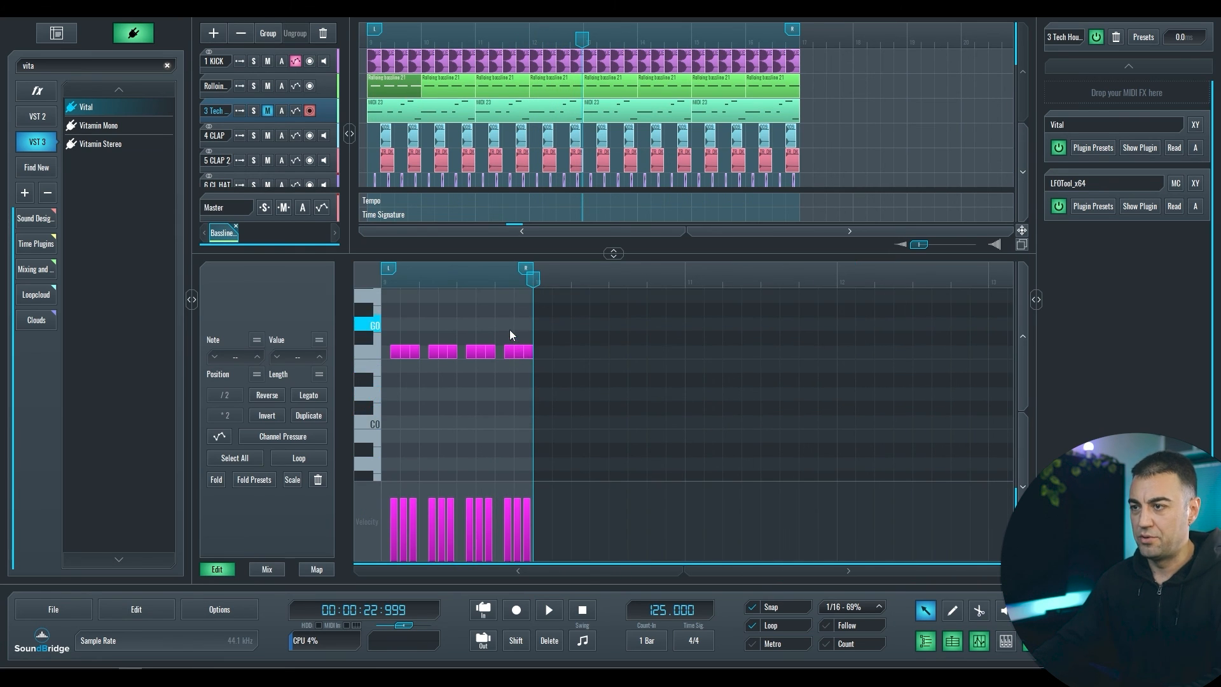
pyautogui.moveTo(523, 333); pyautogui.dragTo(540, 363)
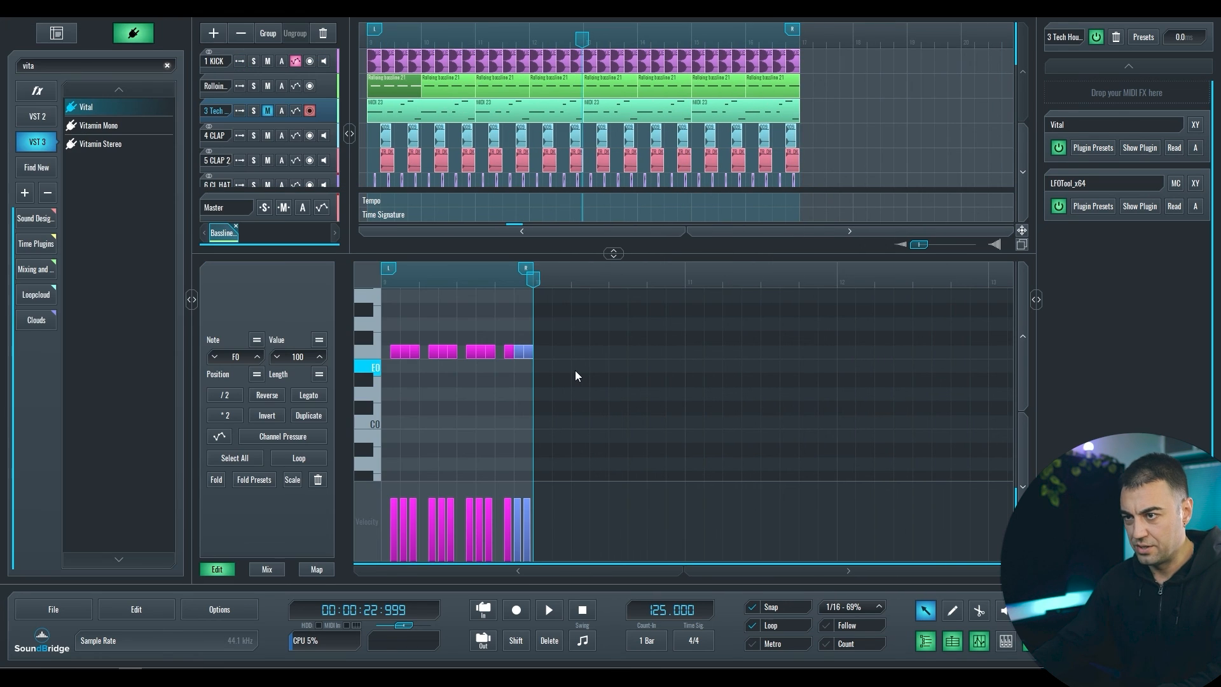
pyautogui.press('Up')
pyautogui.press('Down')
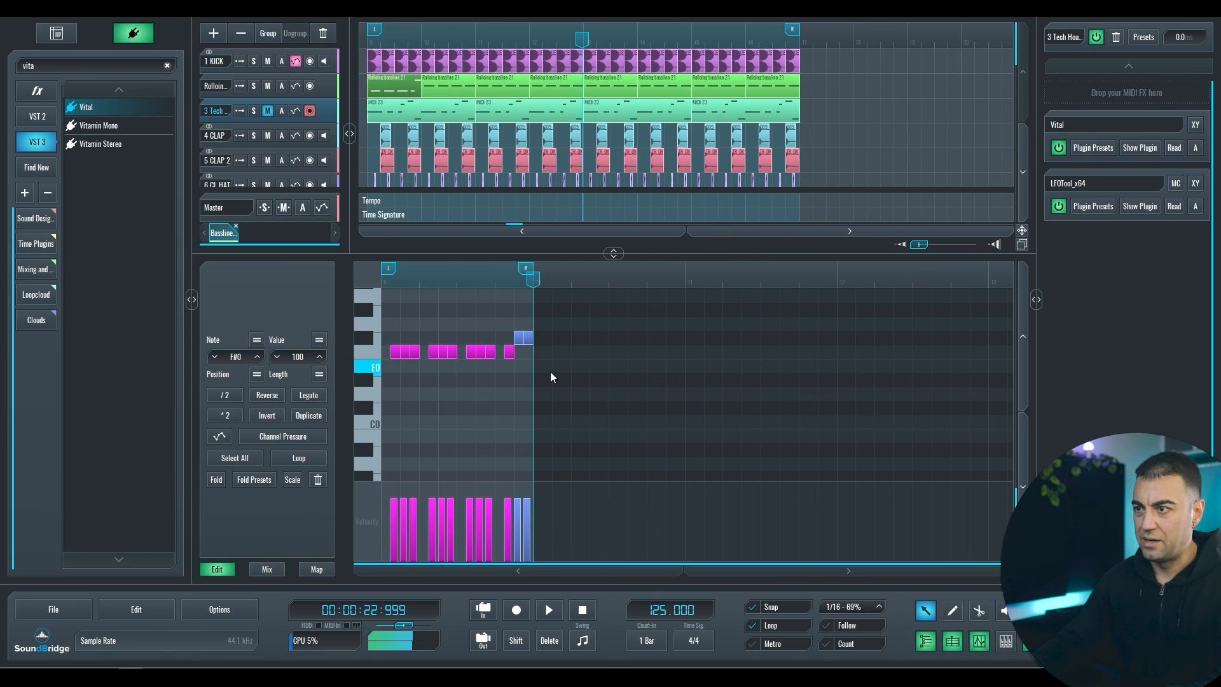
pyautogui.click(453, 89)
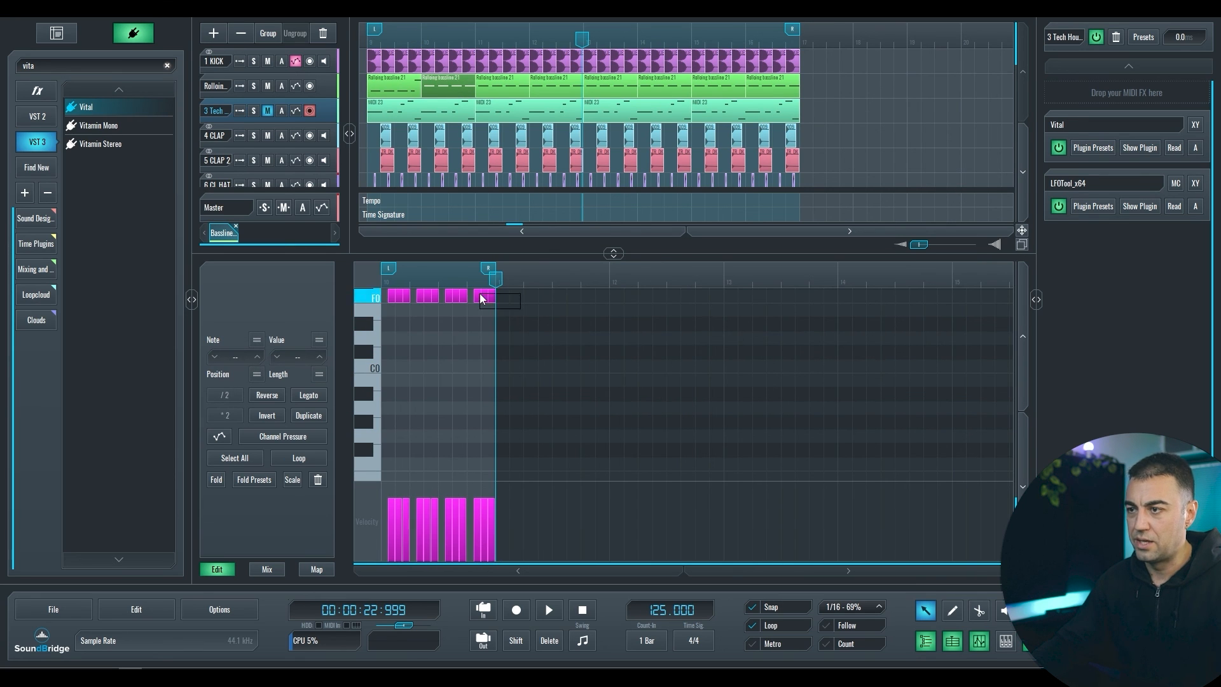
pyautogui.moveTo(481, 293); pyautogui.dragTo(489, 324)
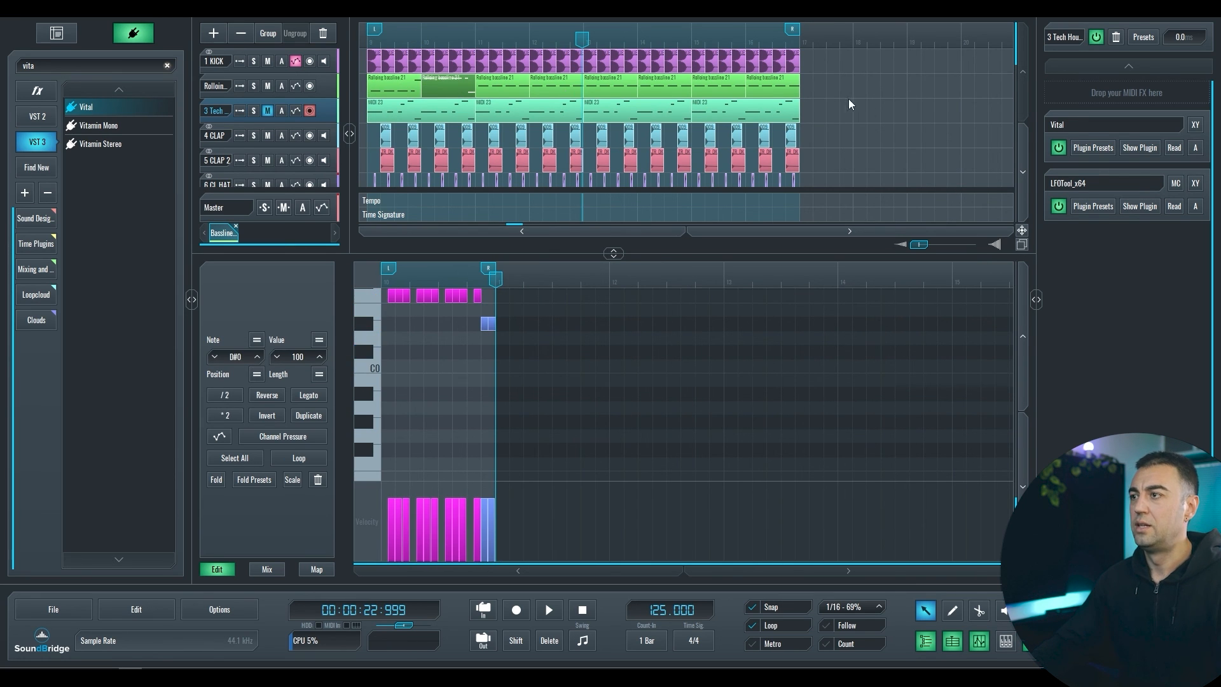
# Replace the remaining rolling bassline clips with repeated copies of the two edited clips up to the loop end
pyautogui.moveTo(839, 90); pyautogui.dragTo(511, 82)
pyautogui.press('Delete')
pyautogui.hotkey('ctrl', 'z')
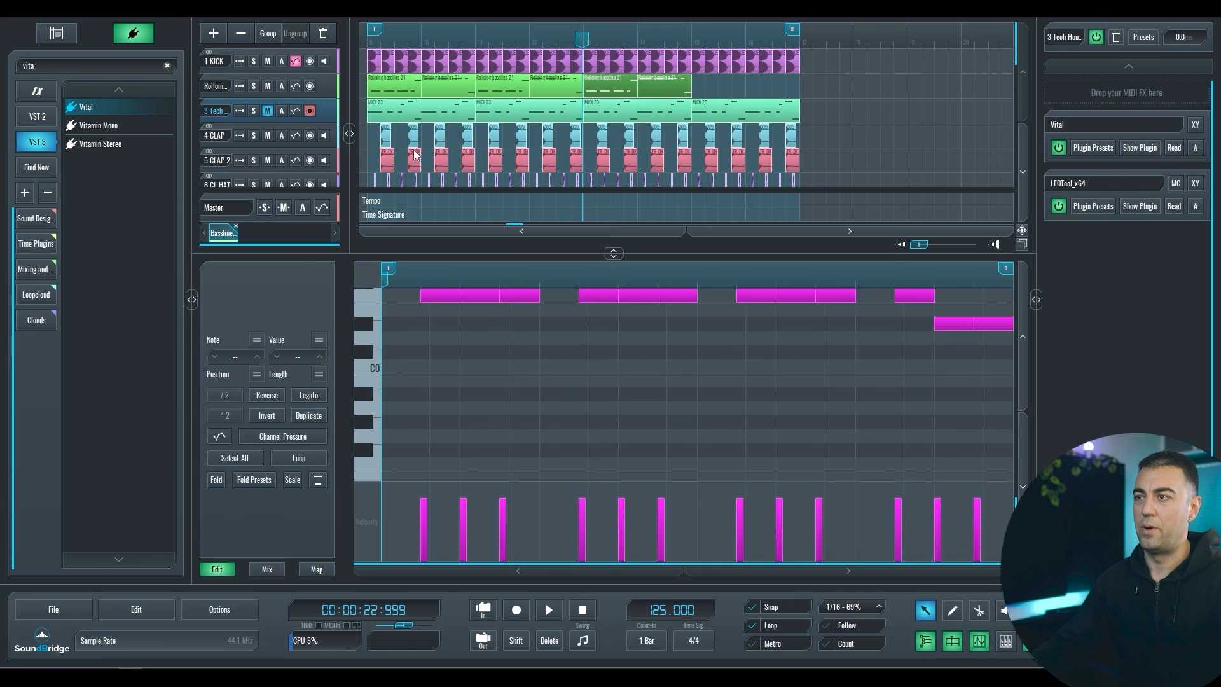
pyautogui.hotkey('ctrl', 'z')
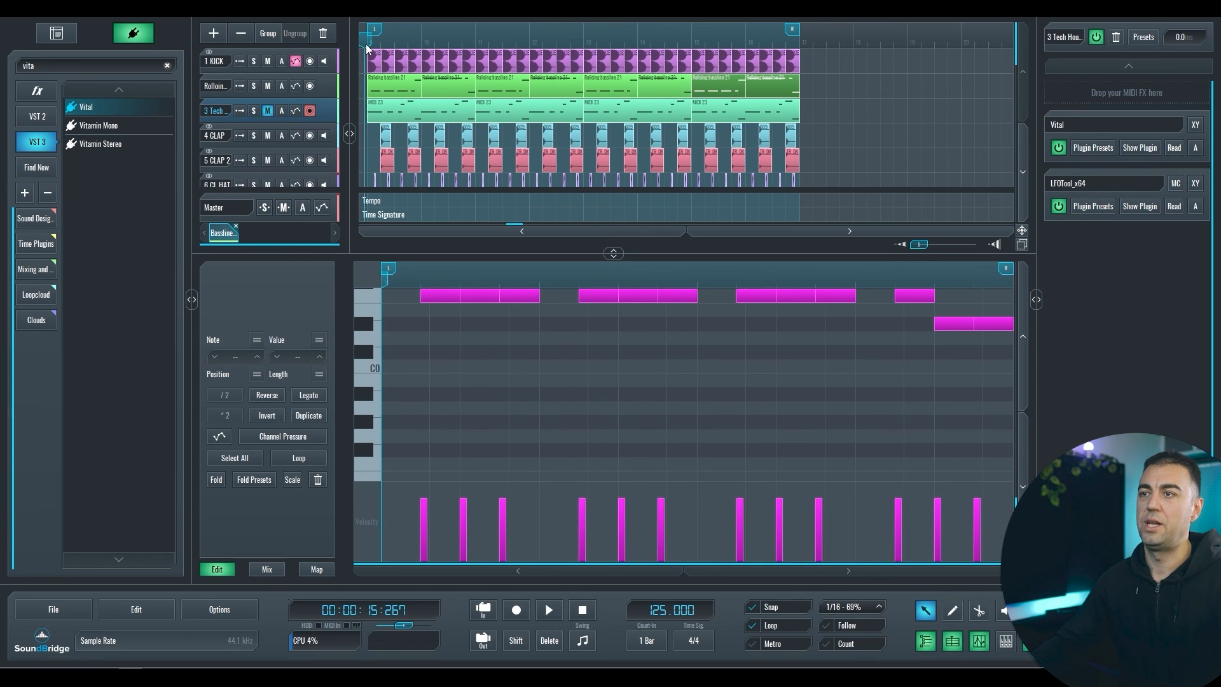
# Play the edited rolling bassline from the loop start and close the note editor
pyautogui.press('space')
pyautogui.press('e')
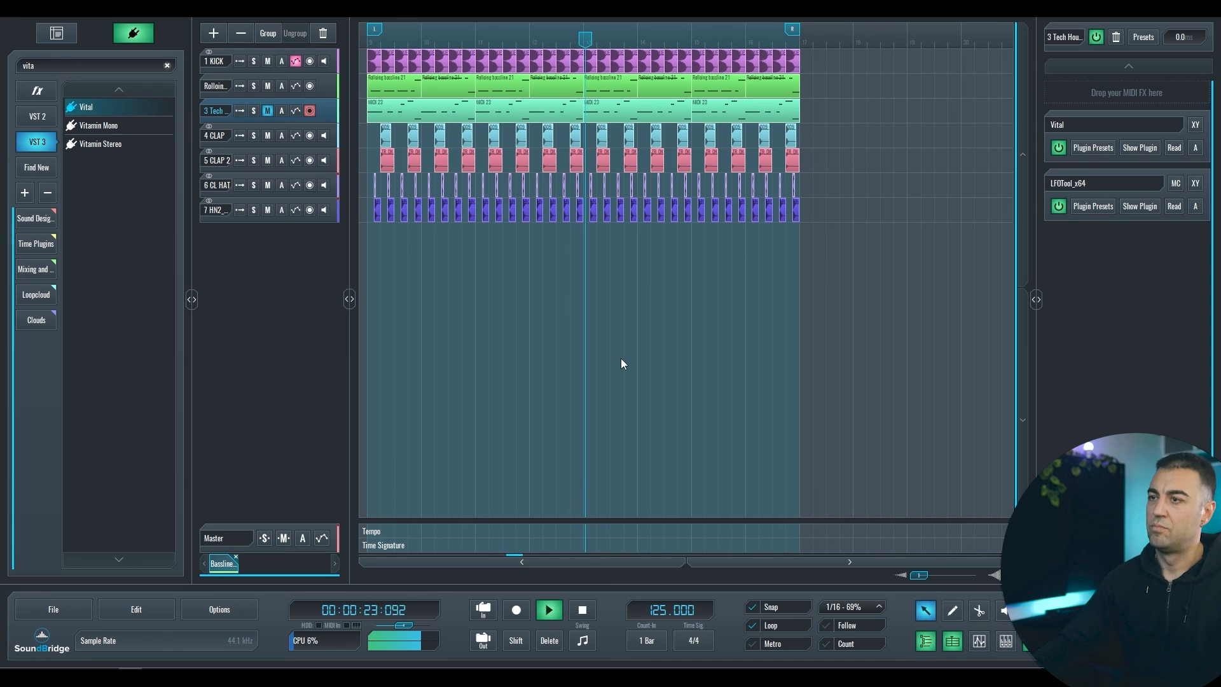
pyautogui.press('space')
# Mute the rolling bassline track, unmute Tech House and play the arrangement from the loop start
pyautogui.click(331, 82)
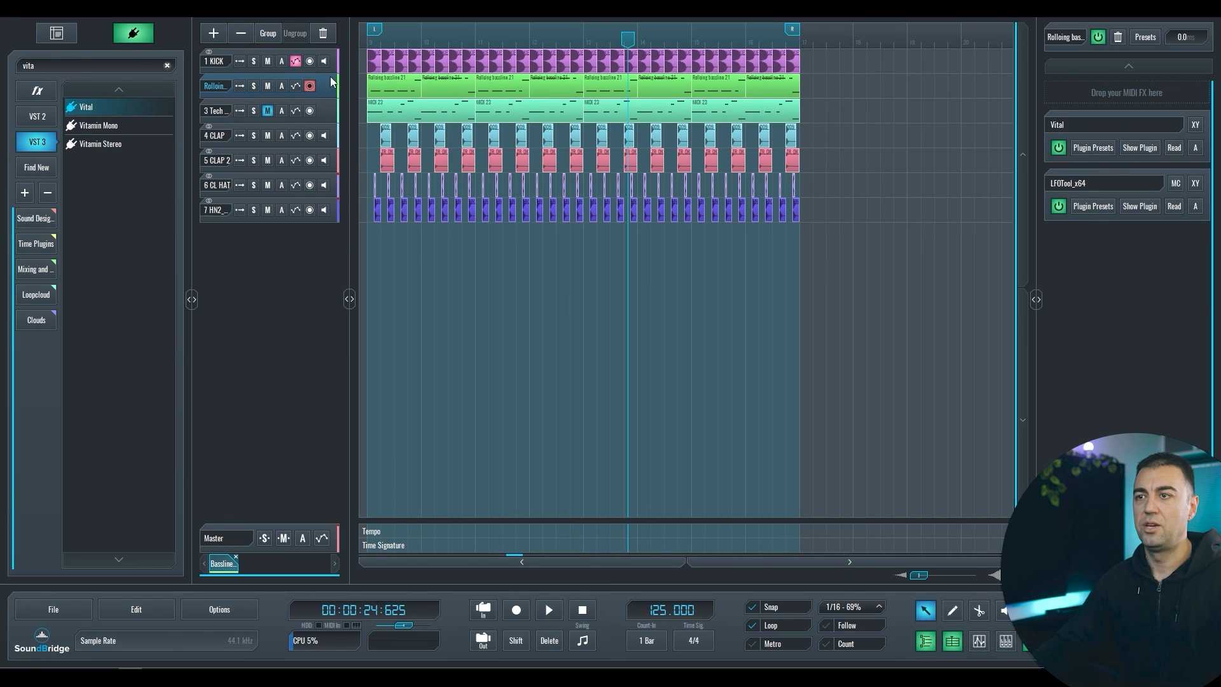
pyautogui.click(368, 44)
pyautogui.press('space')
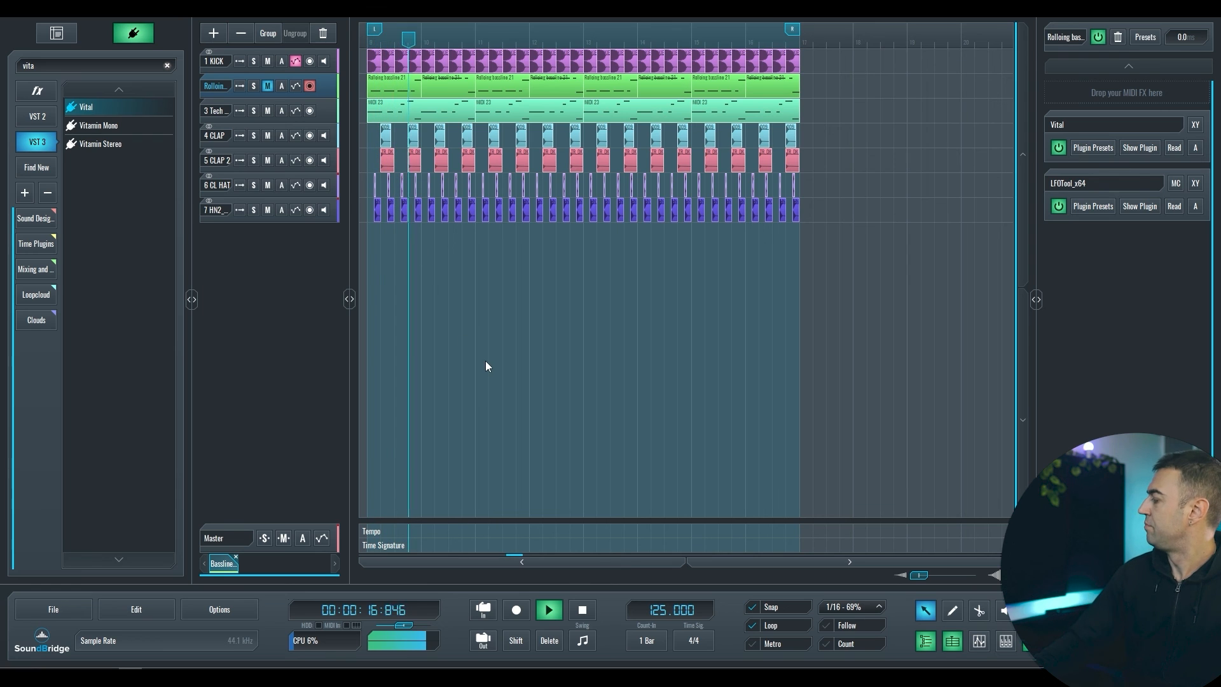